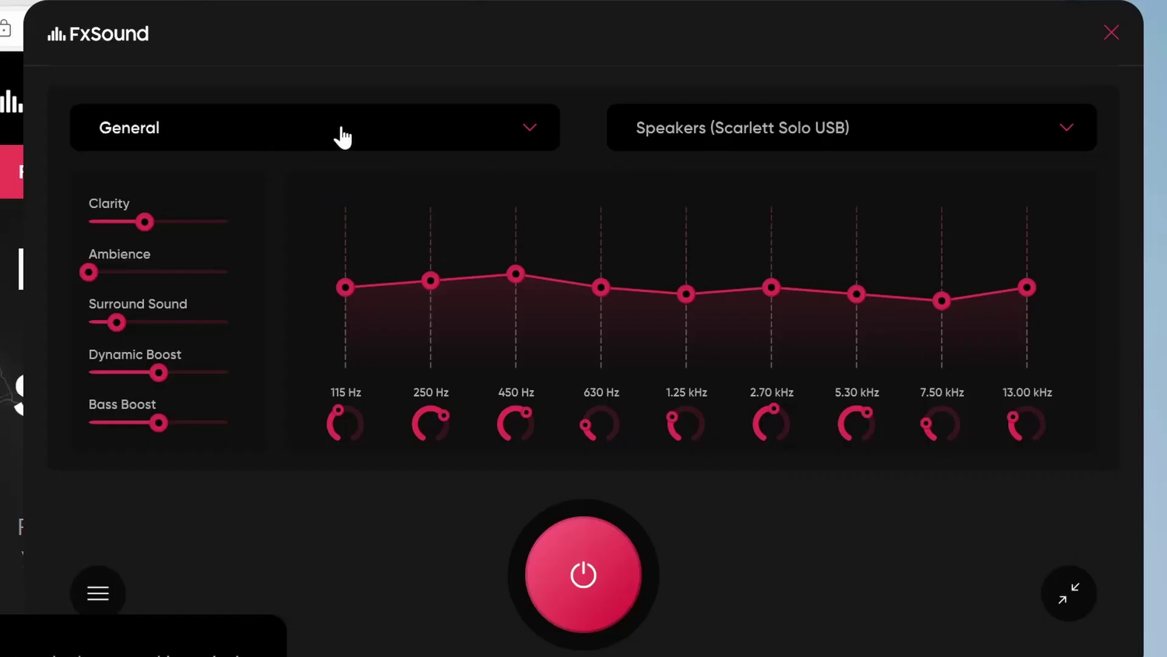
Open FxSound's speaker output list, then scroll through and switch to Discord's support channel
left_click(756, 135)
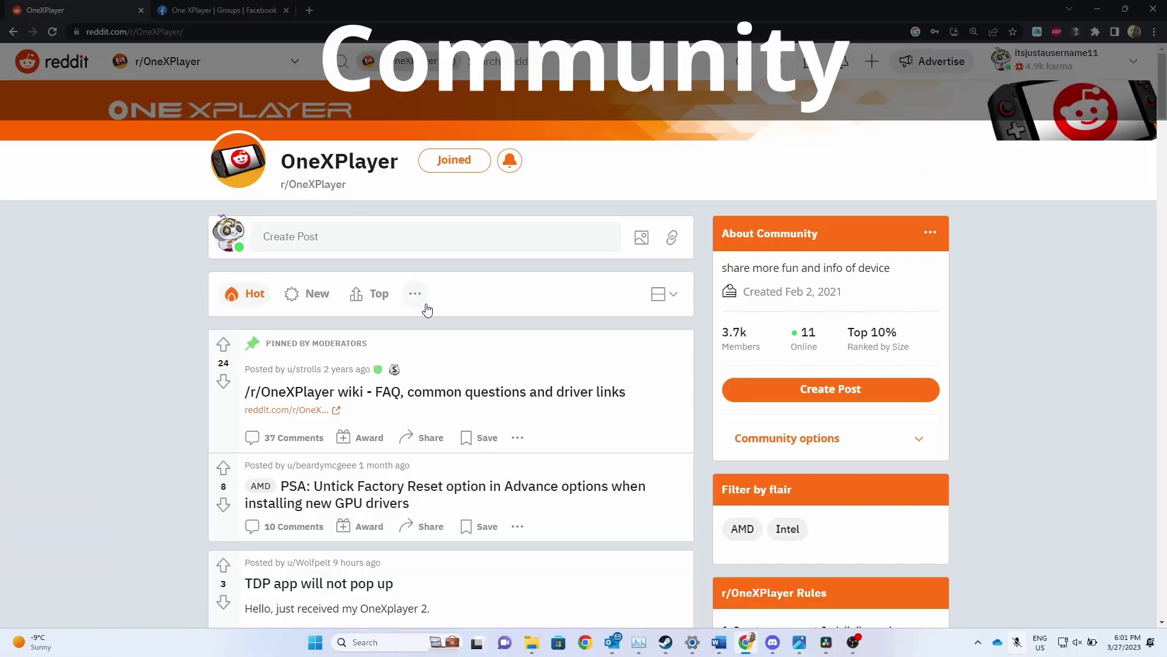
scroll(439, 311, "down", 1)
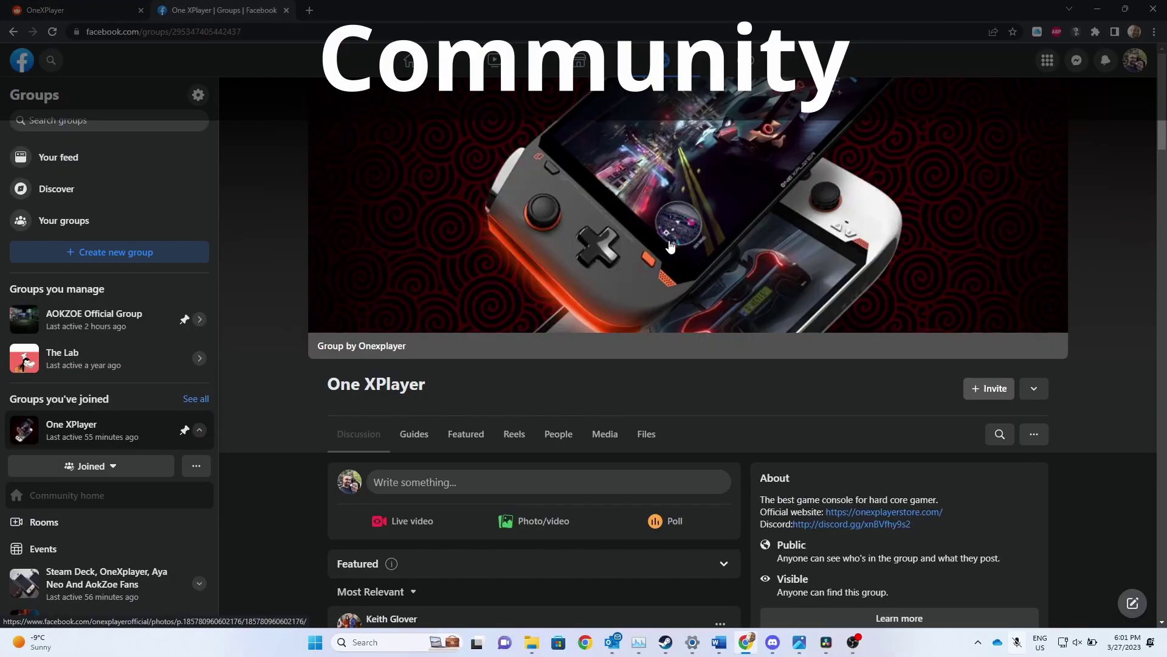
scroll(670, 248, "down", 3)
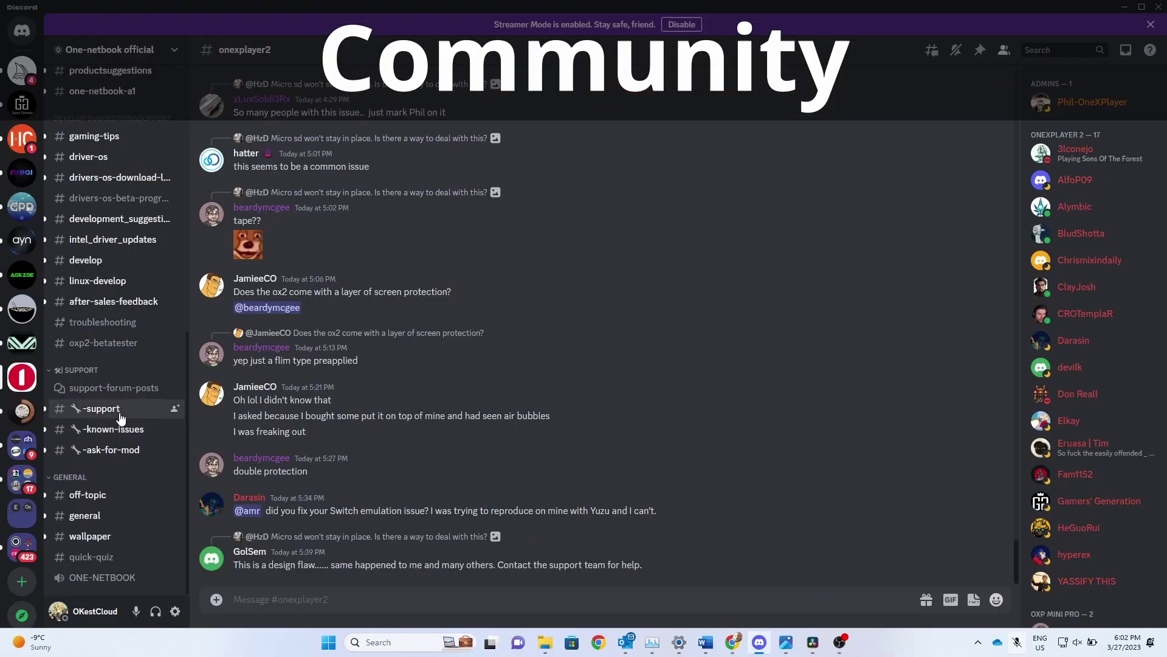
left_click(120, 417)
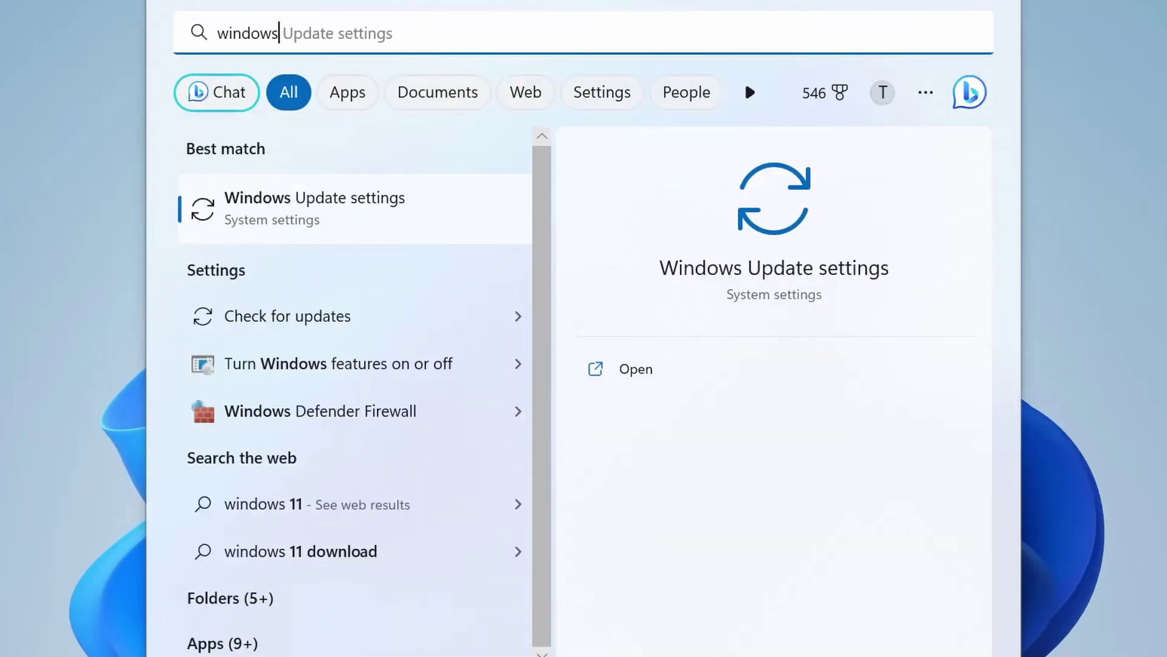
Check for Windows updates so they start downloading
left_click(347, 325)
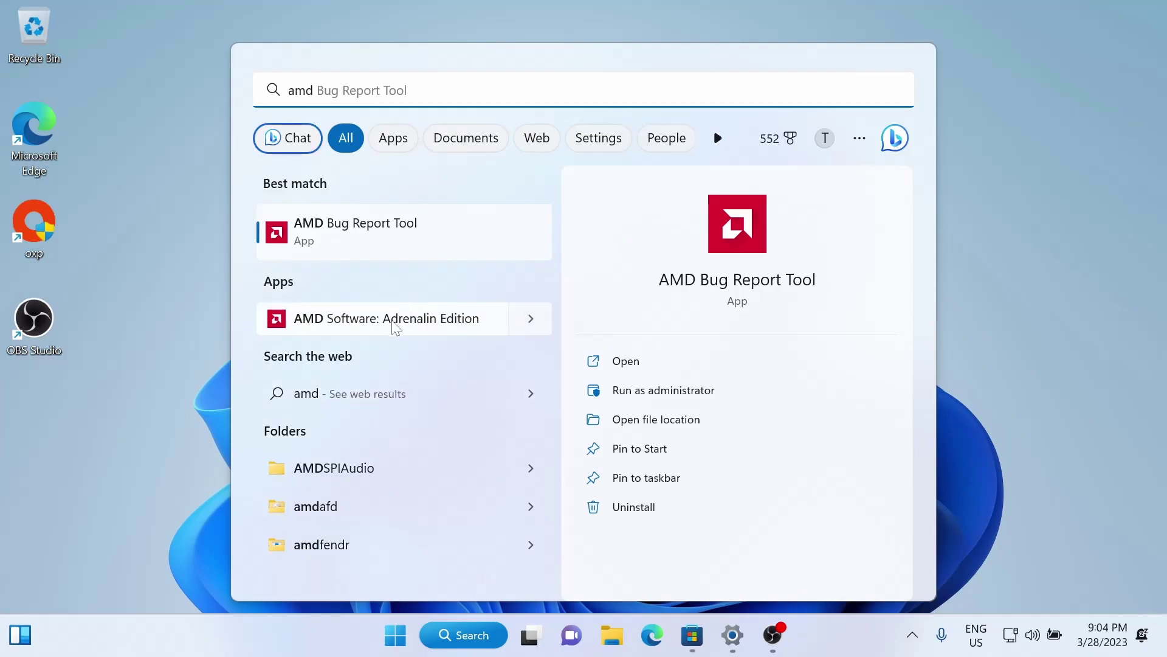
Open AMD Software: Adrenalin Edition and download the 23.3.2 driver update
left_click(415, 320)
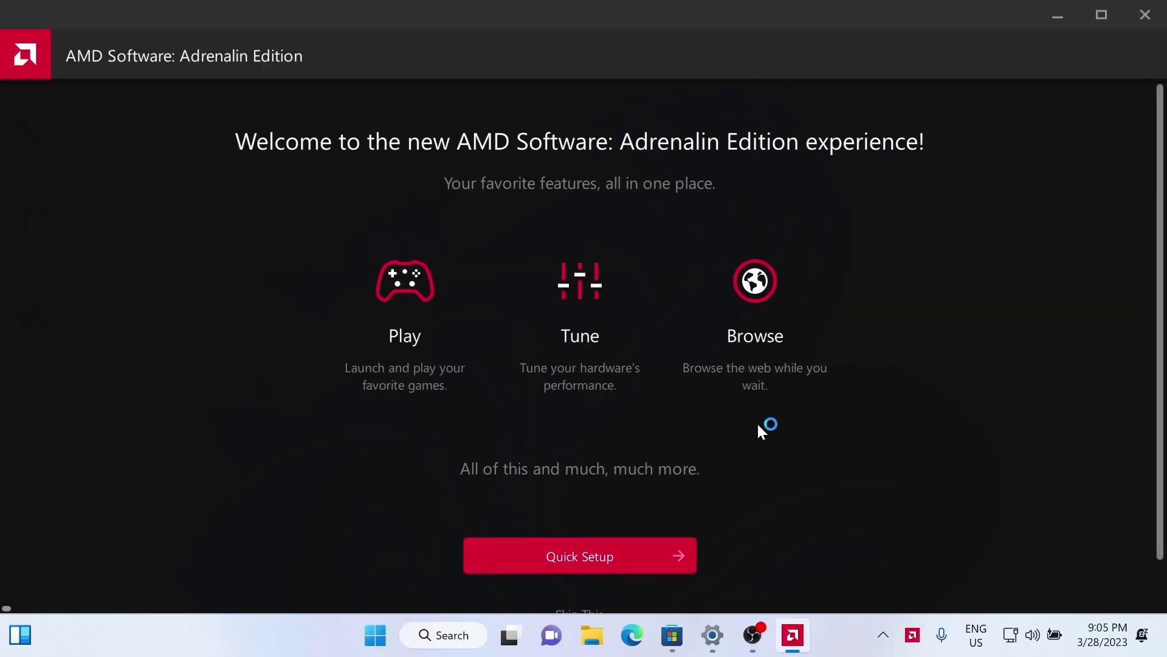
left_click(604, 553)
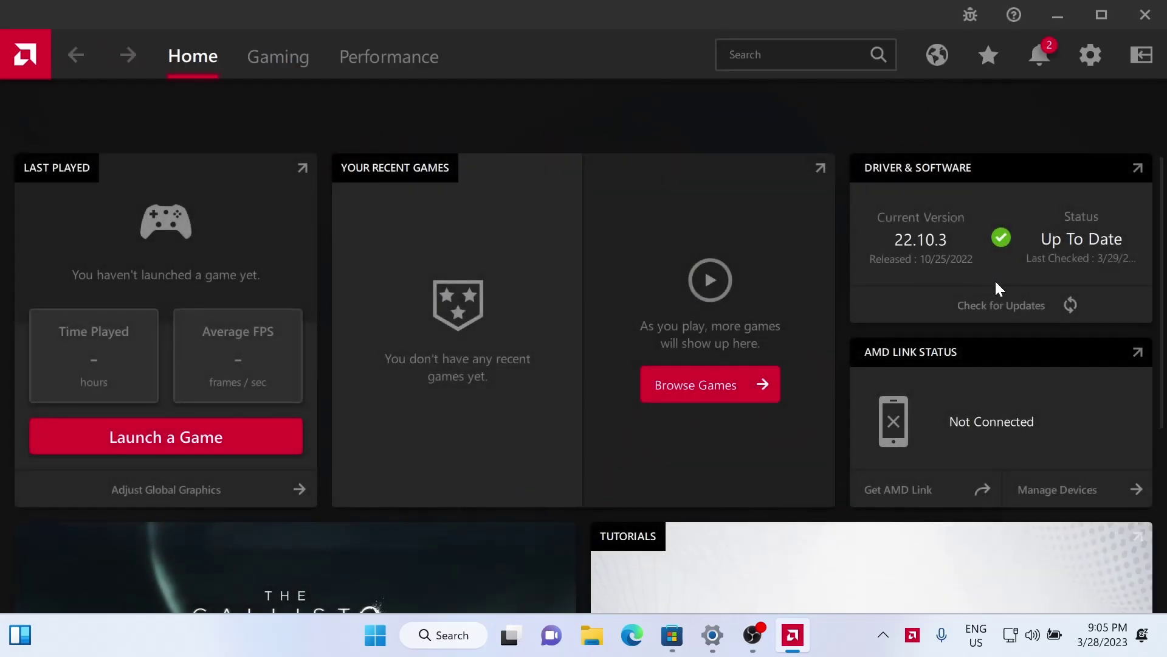
left_click(1027, 305)
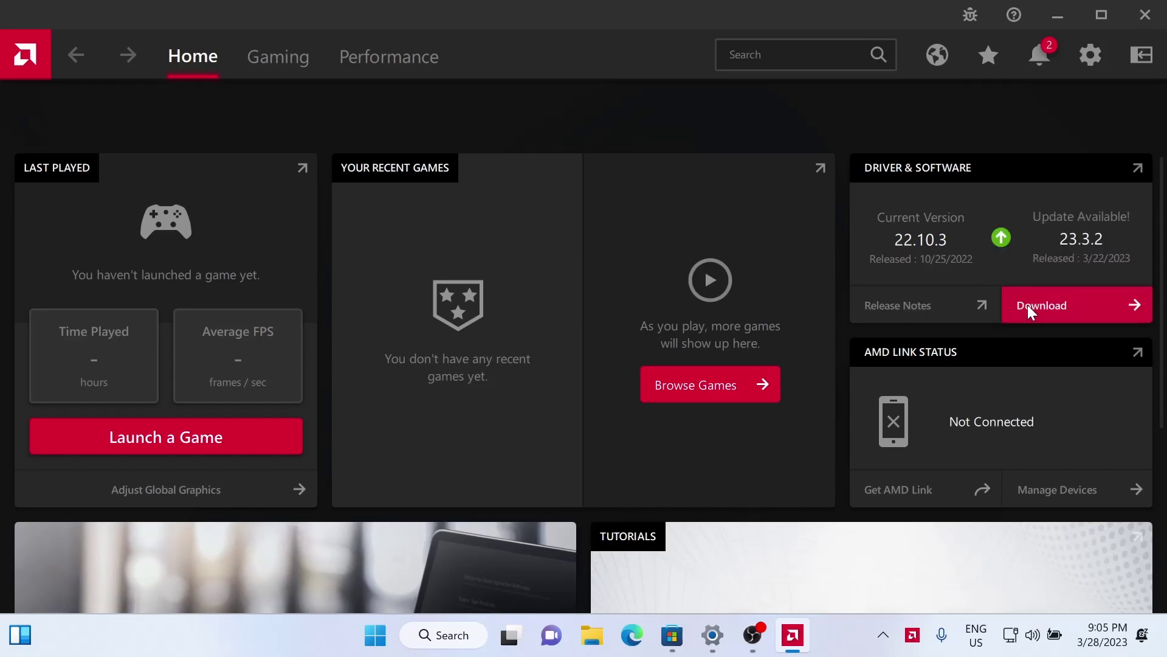
left_click(1028, 304)
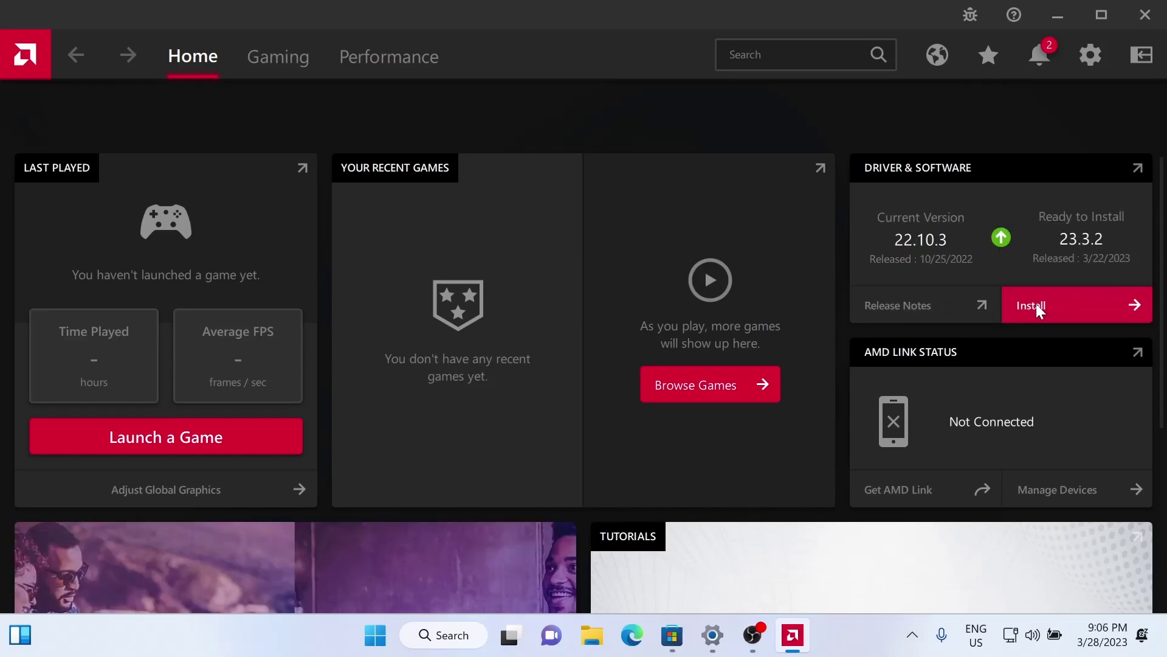
Start a full install of the 23.3.2 driver with Factory Reset left unchecked
left_click(1035, 304)
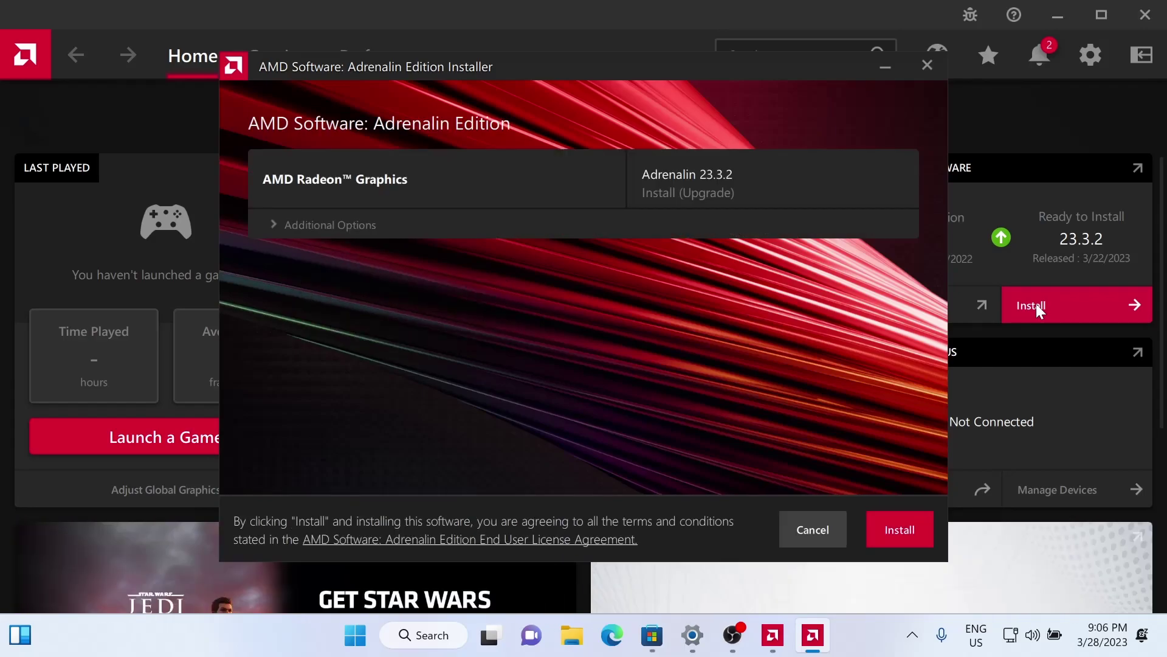
left_click(272, 217)
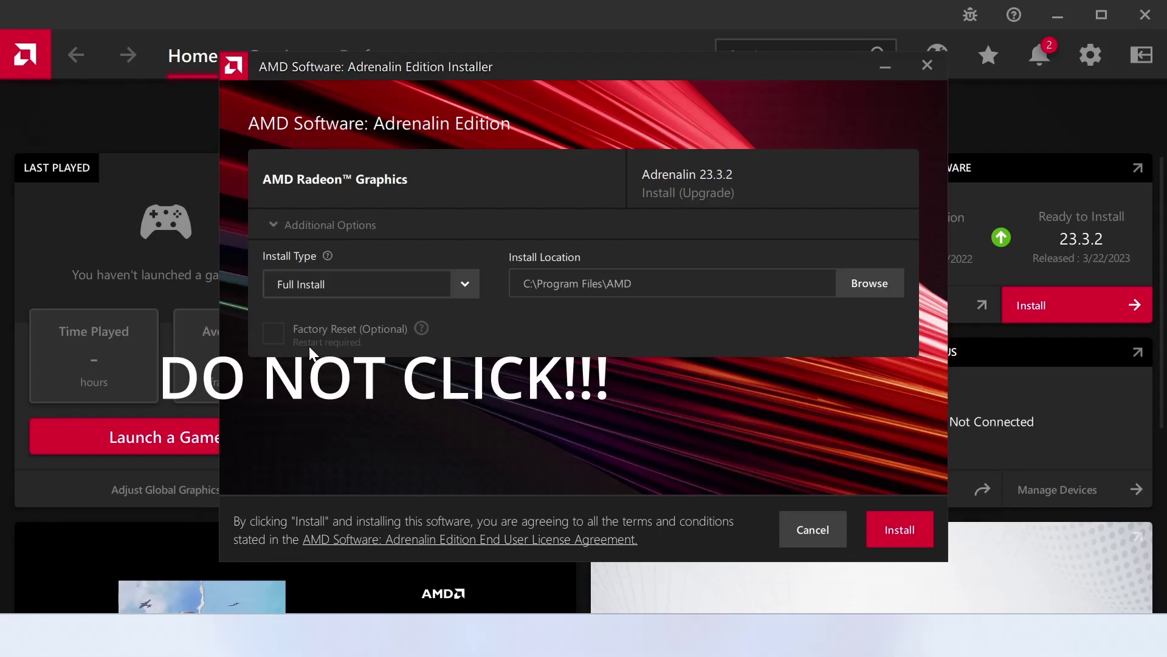
left_click(895, 524)
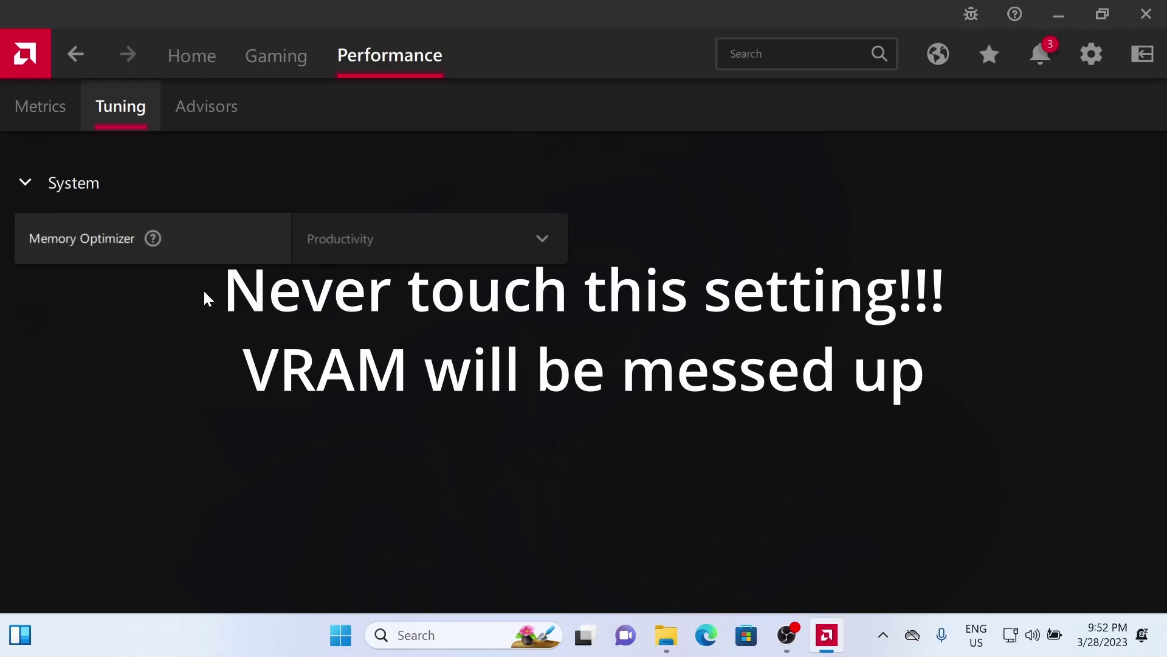
Enable Custom Color in Display settings and raise Saturation from 100 to 145
left_click(180, 59)
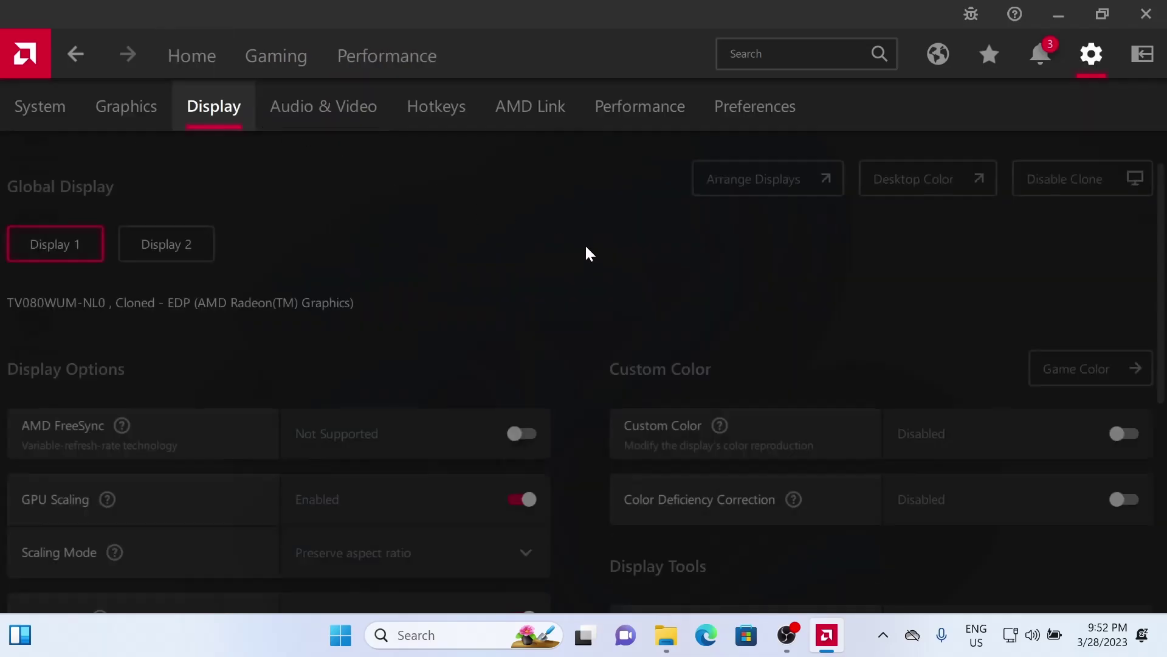
scroll(705, 328, "down", 5)
scroll(607, 325, "up", 5)
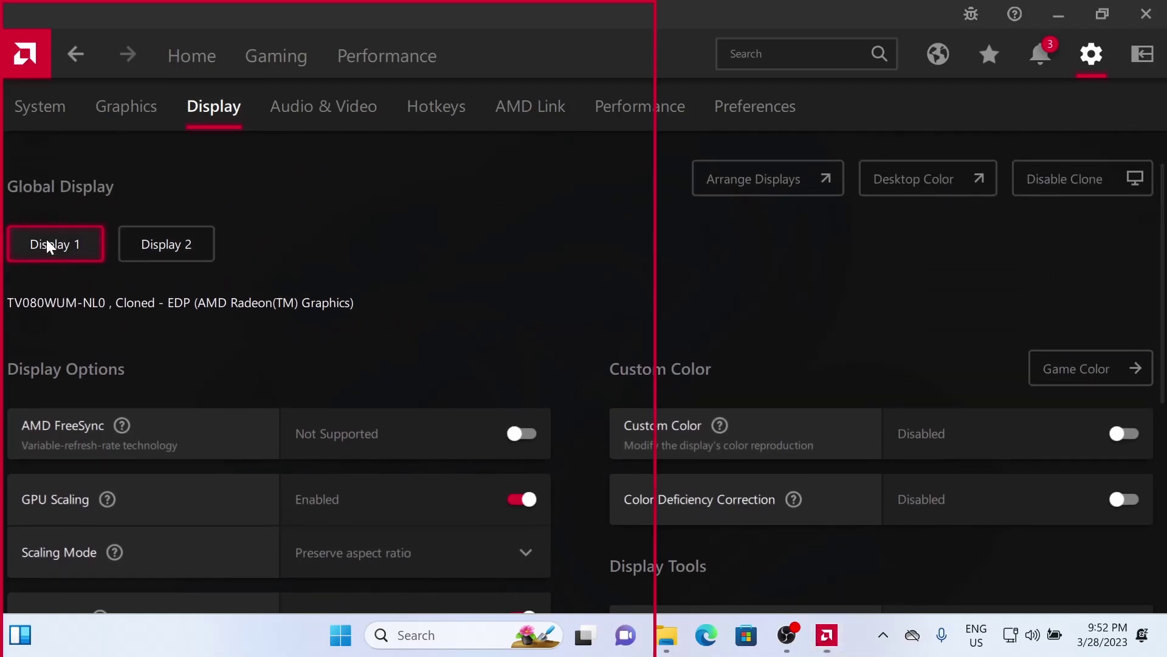
scroll(476, 365, "down", 3)
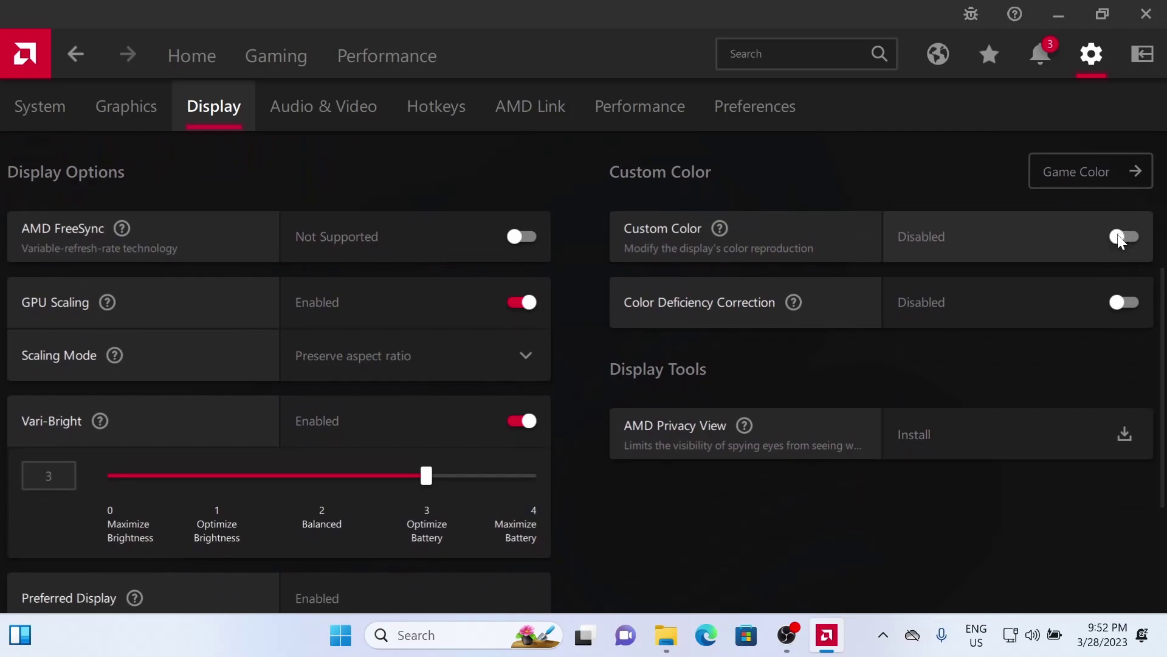
left_click(1123, 237)
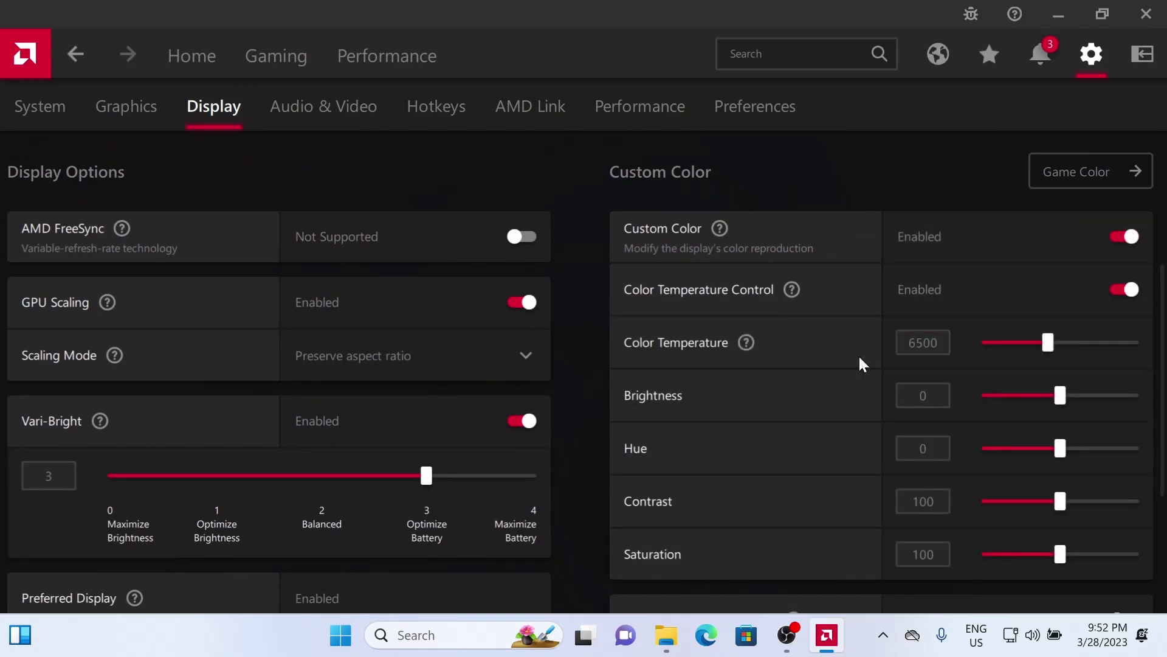
scroll(1003, 503, "down", 1)
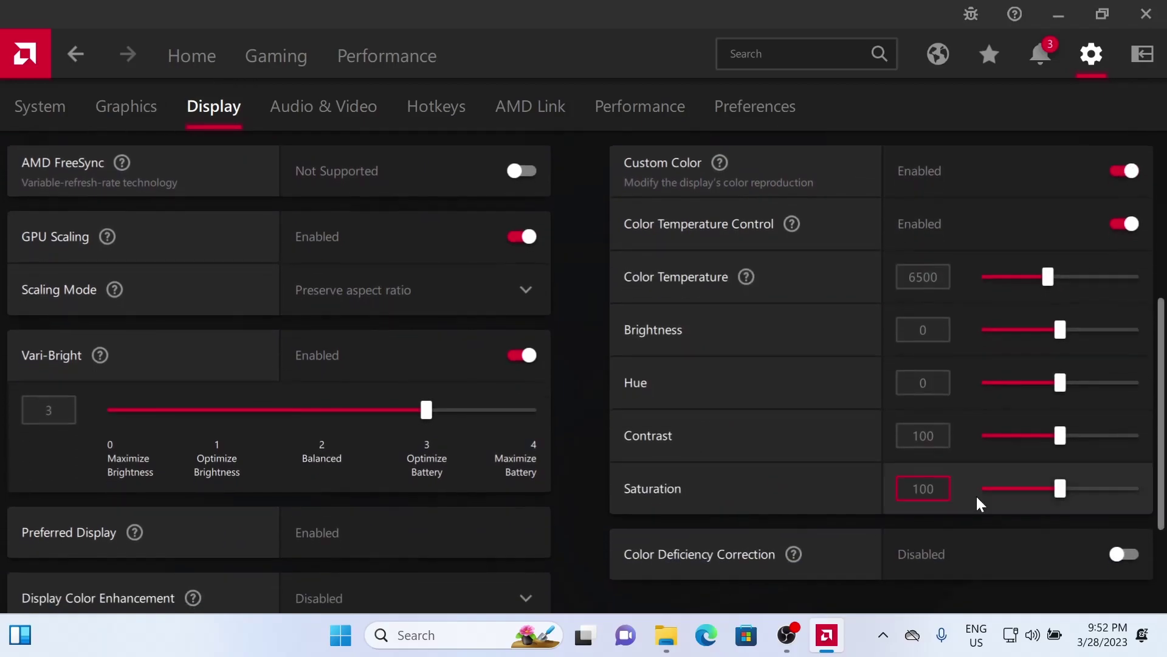
mouse_move(1064, 491)
left_mouse_down()
mouse_move(1093, 489)
mouse_move(1061, 491)
left_mouse_up()
Turn Custom Color back off
scroll(961, 279, "up", 3)
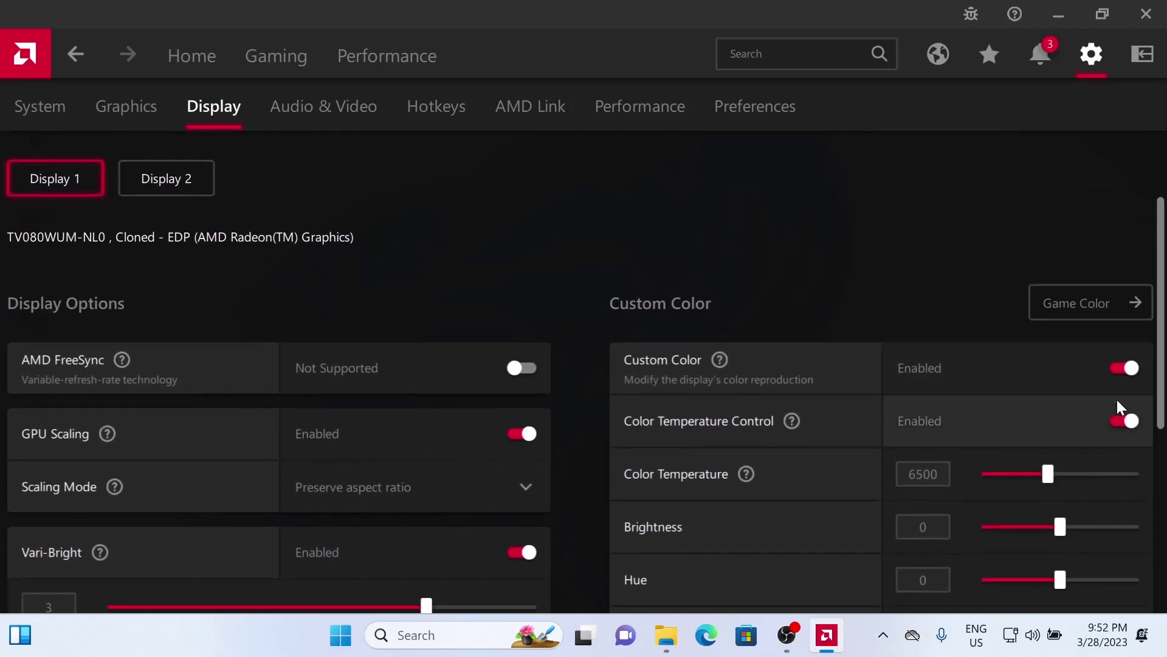
left_click(1124, 368)
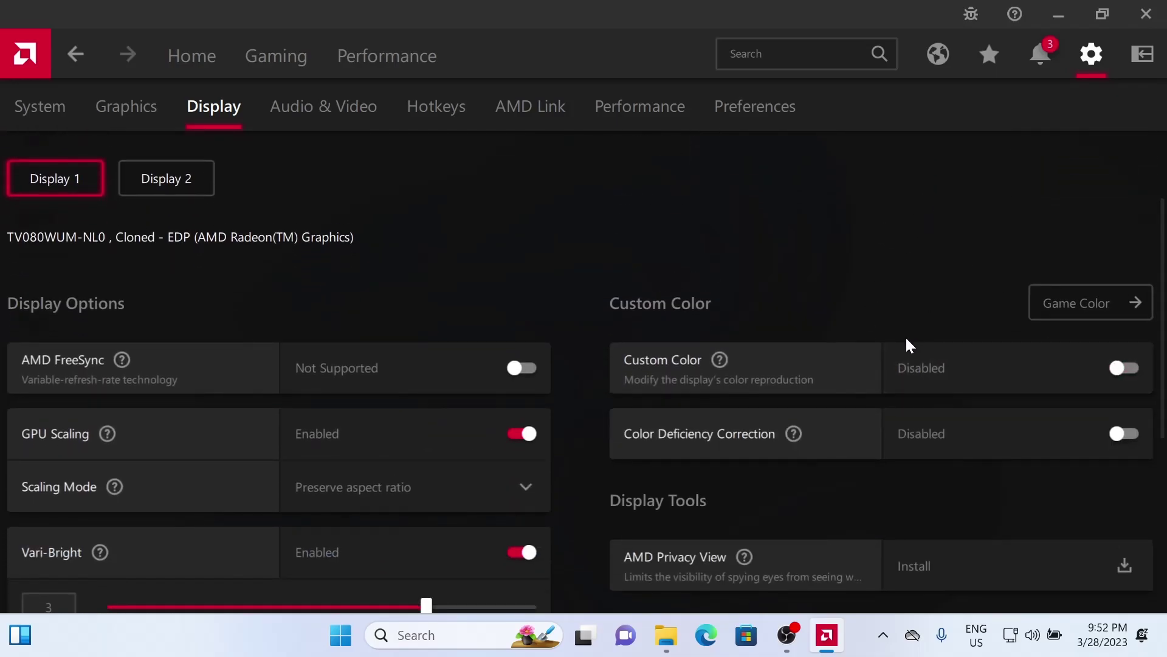
scroll(939, 246, "down", 5)
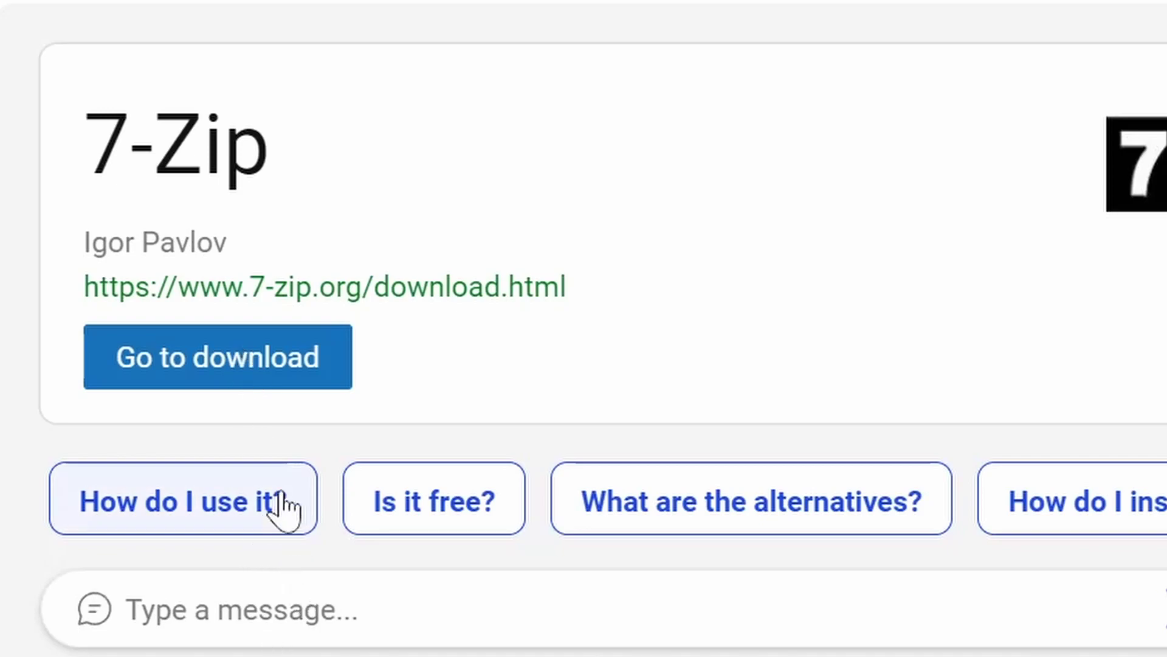
Download the x64 7-Zip installer, install it to the default folder, and close the page
left_click(271, 382)
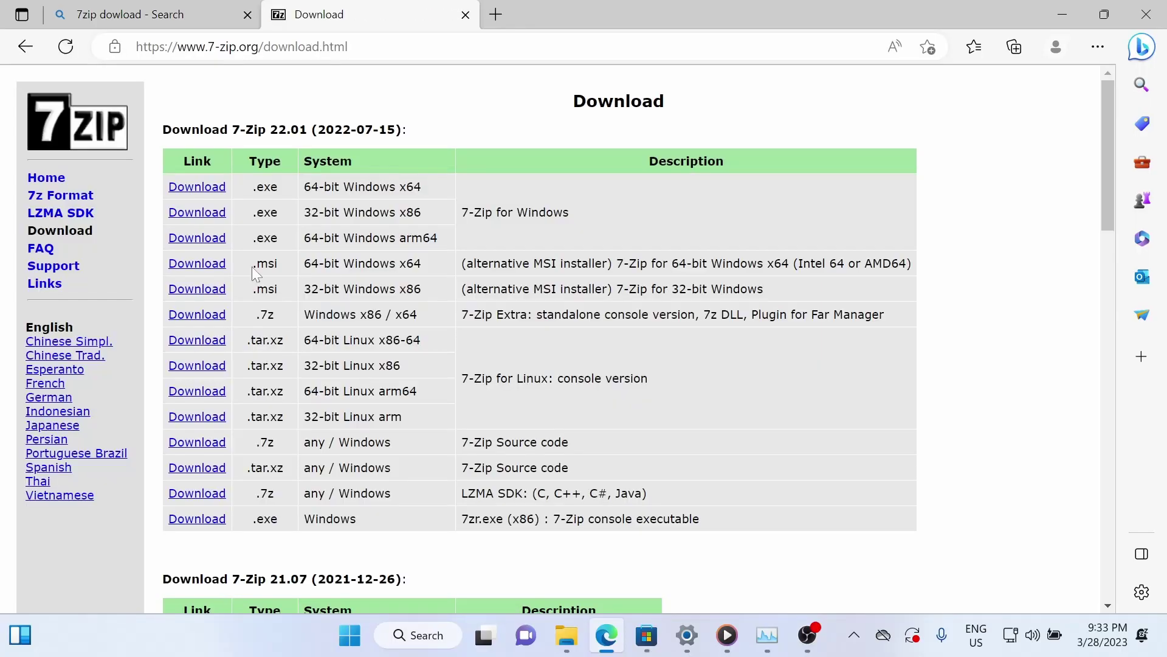
left_click(203, 193)
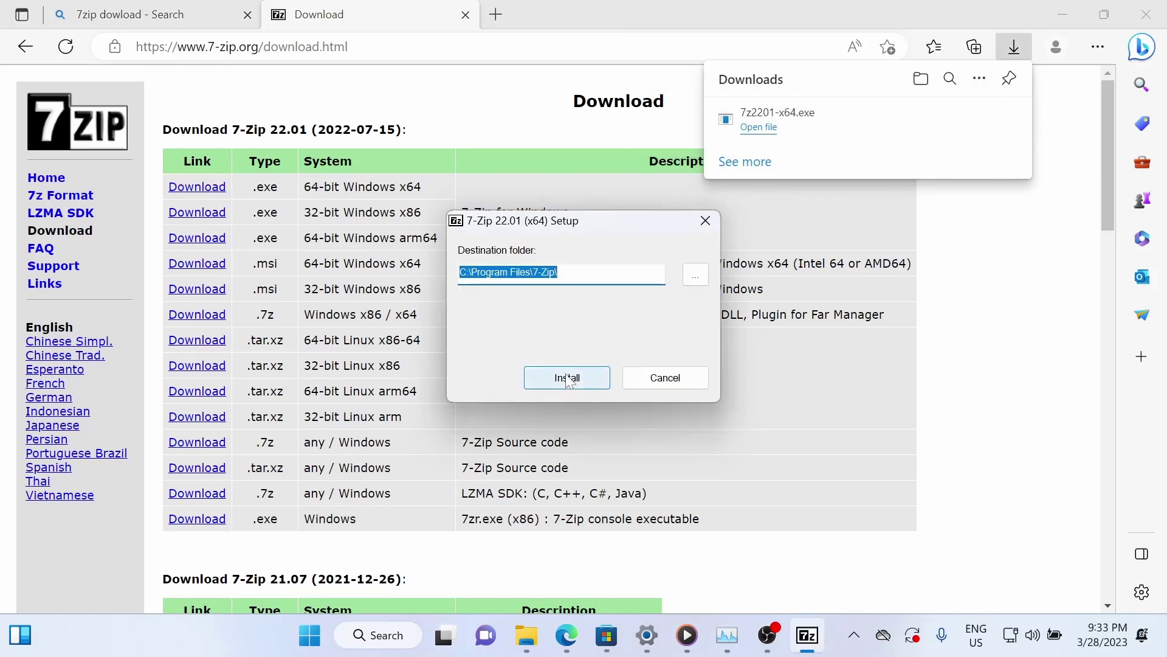
left_click(567, 378)
left_click(567, 378)
left_click(466, 15)
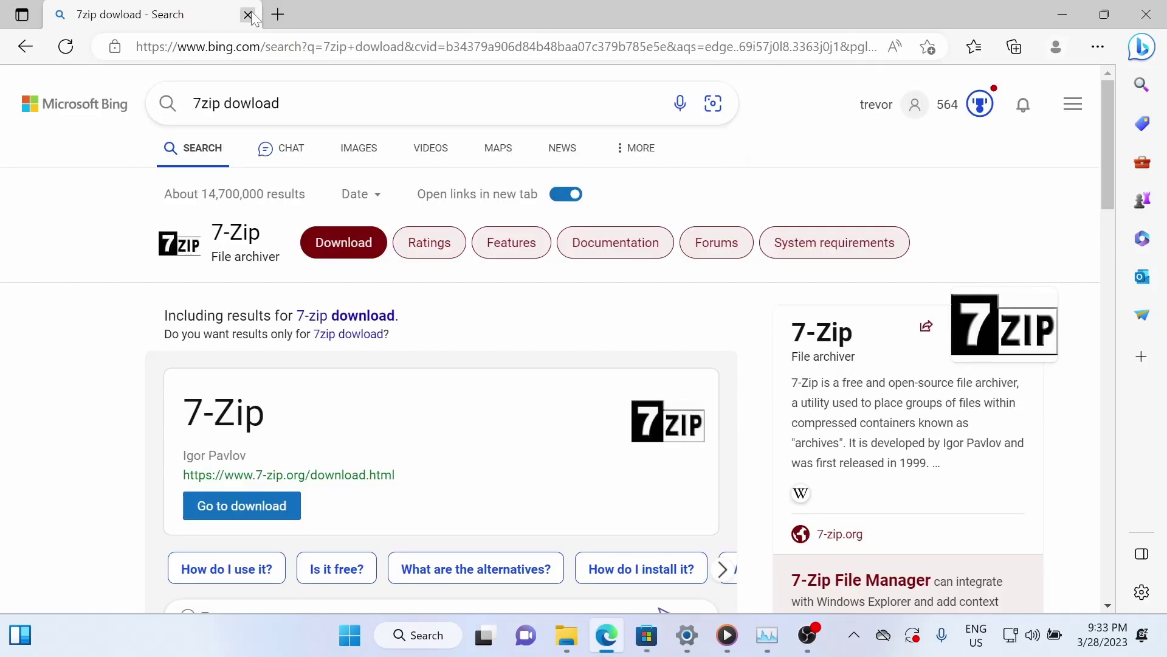
Open the official OneXPlayer website from the tray app and translate it into English
left_click(247, 15)
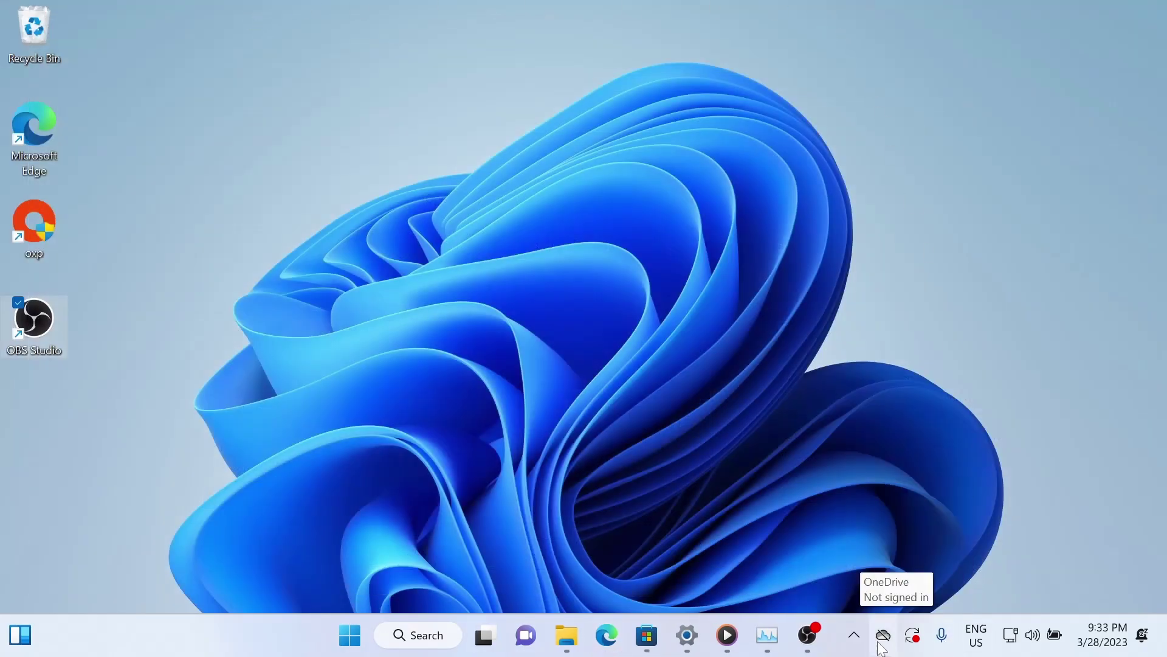
left_click(861, 635)
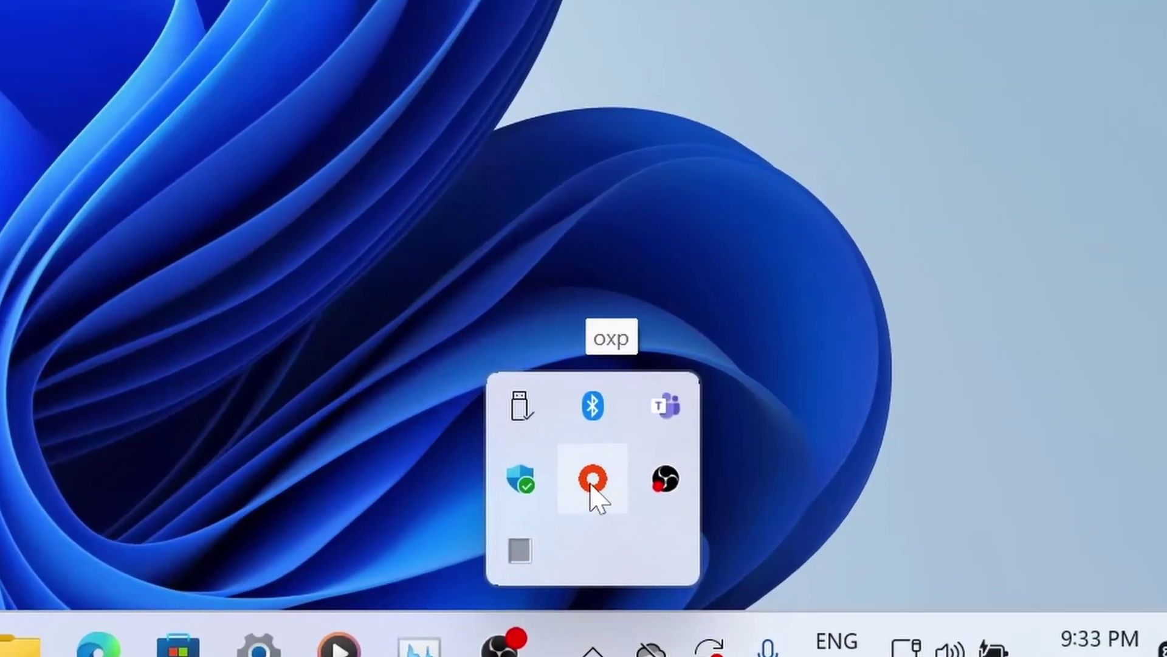
right_click(851, 546)
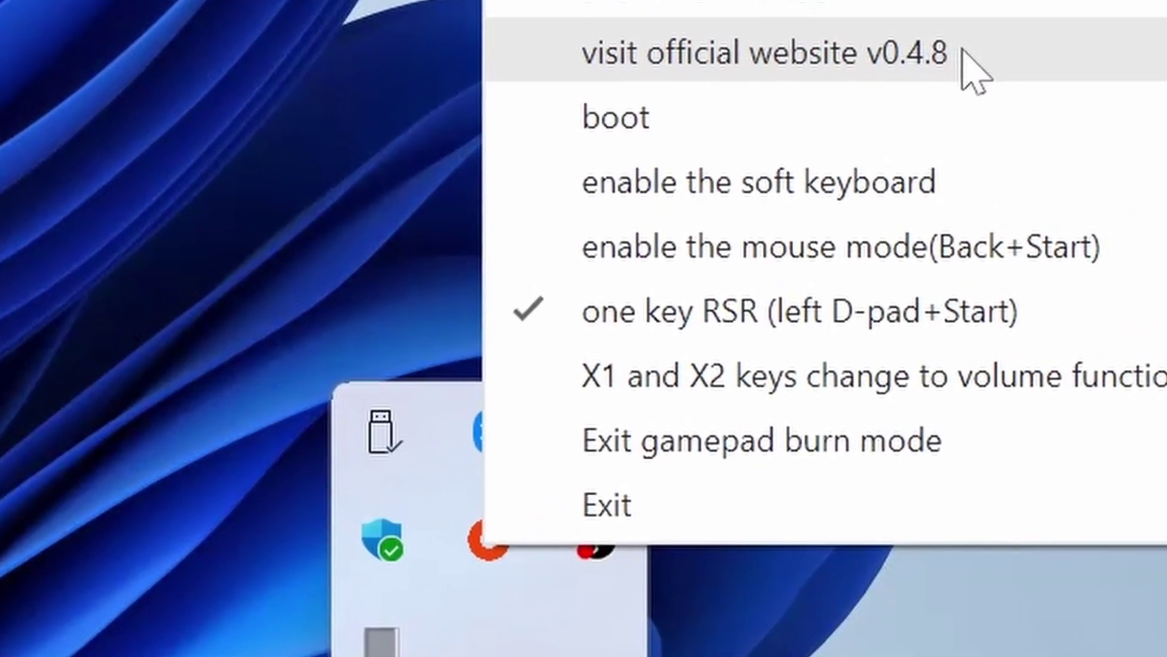
left_click(979, 64)
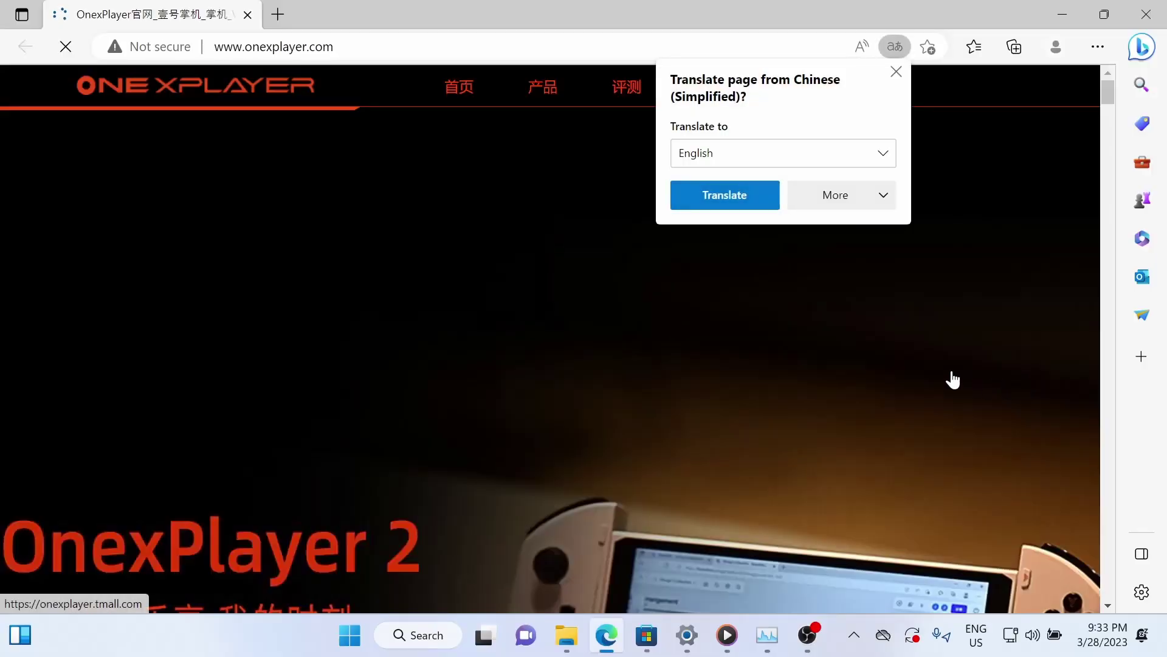
left_click(739, 203)
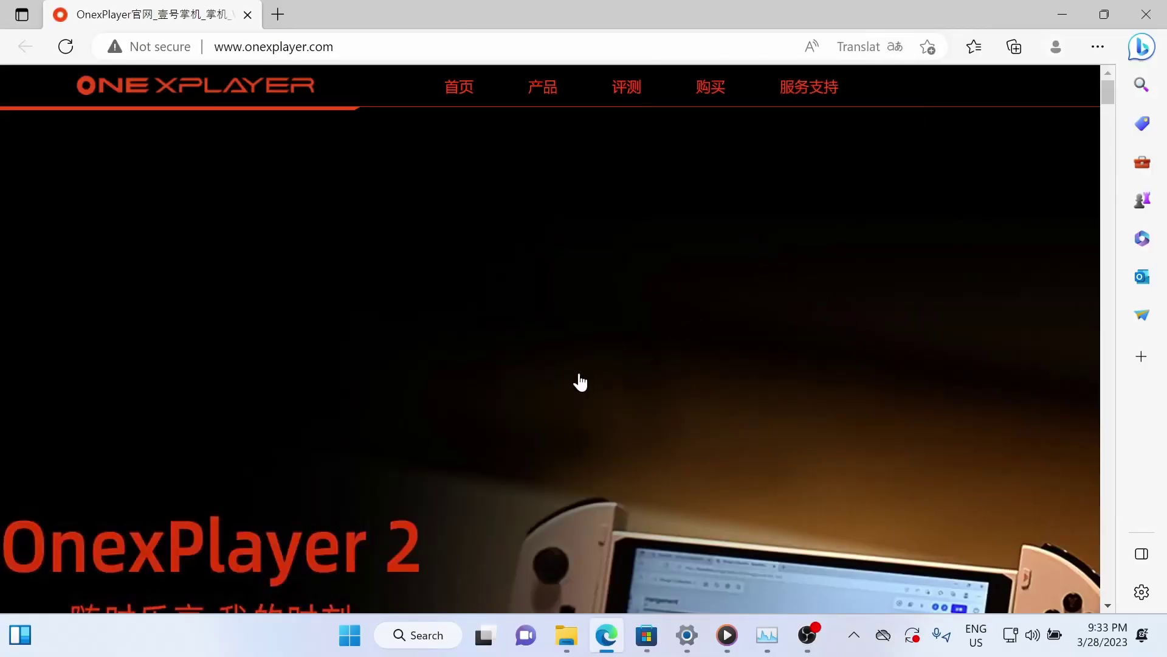
Choose the Player Center model to list its firmware downloads
scroll(584, 390, "down", 5)
left_click_drag(1107, 214, 1089, 592)
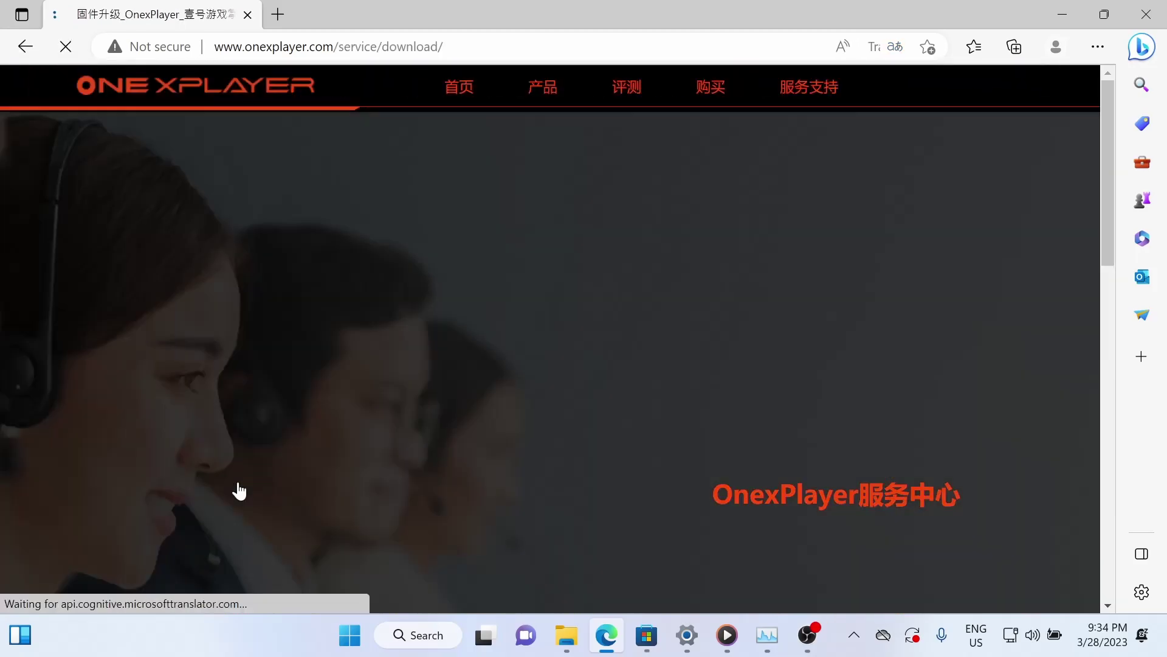
scroll(385, 201, "down", 8)
left_click(430, 161)
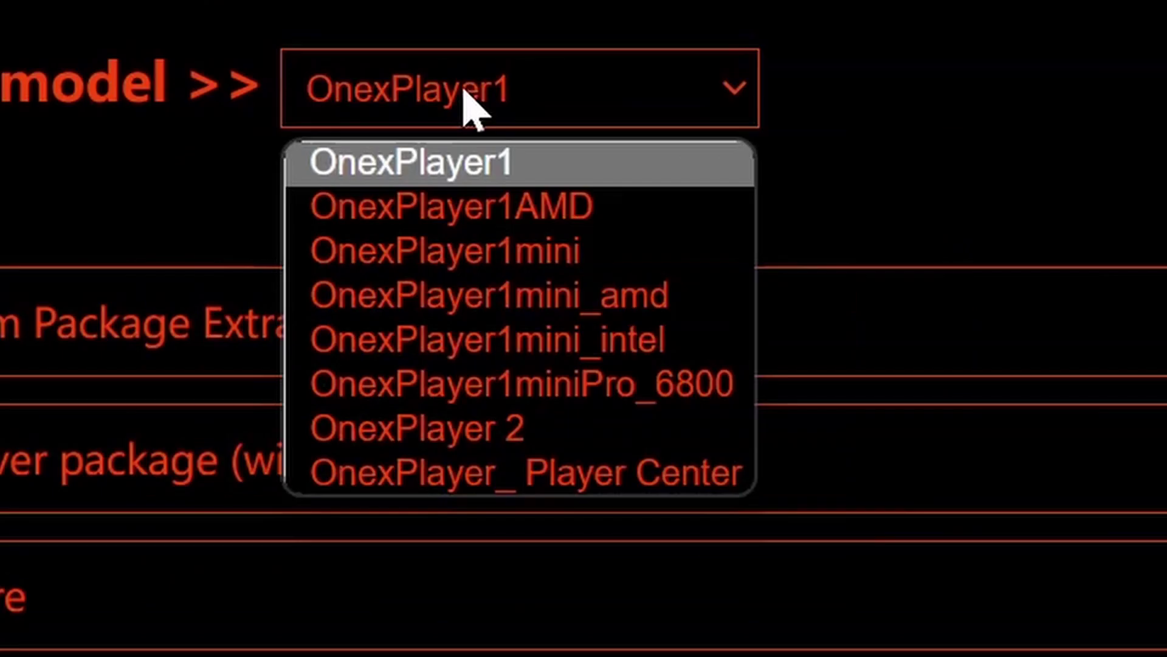
left_click(646, 481)
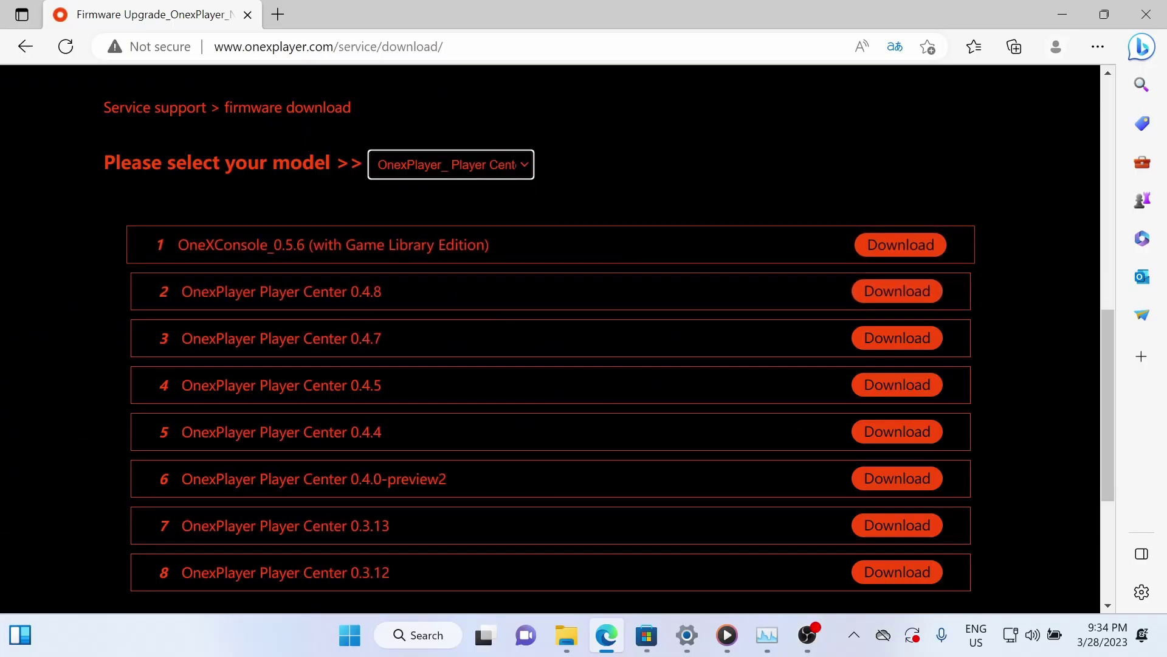
Download OneXConsole_0.5.6 and extract the archive with 7-Zip into its own folder
left_click(901, 250)
left_click(954, 120)
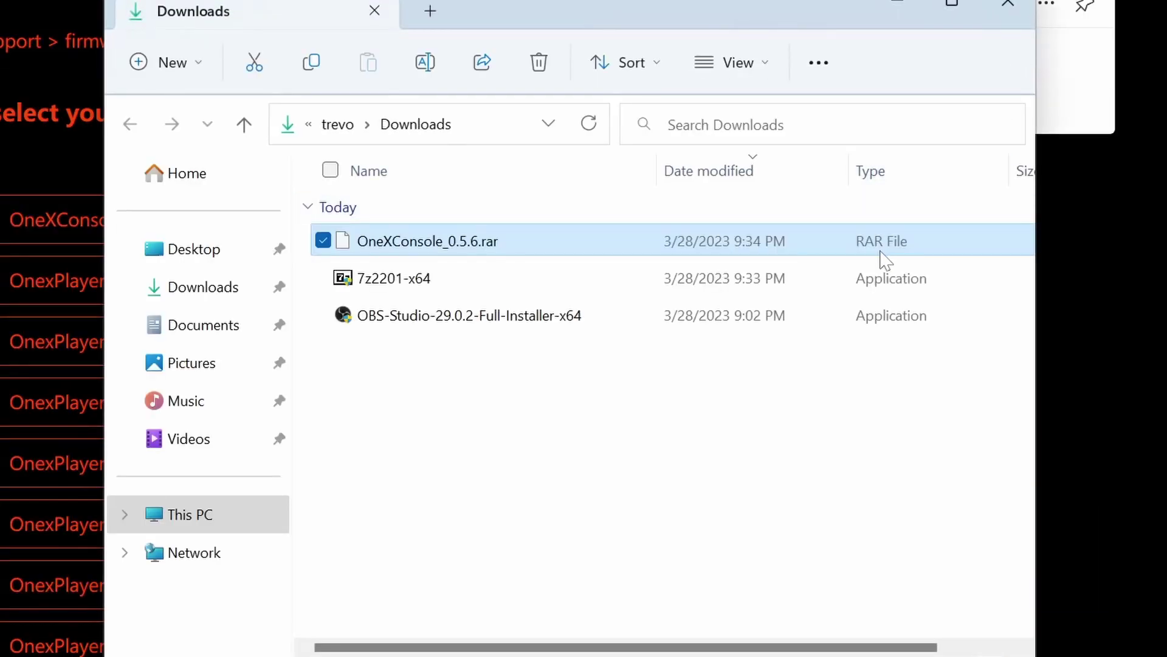
right_click(464, 240)
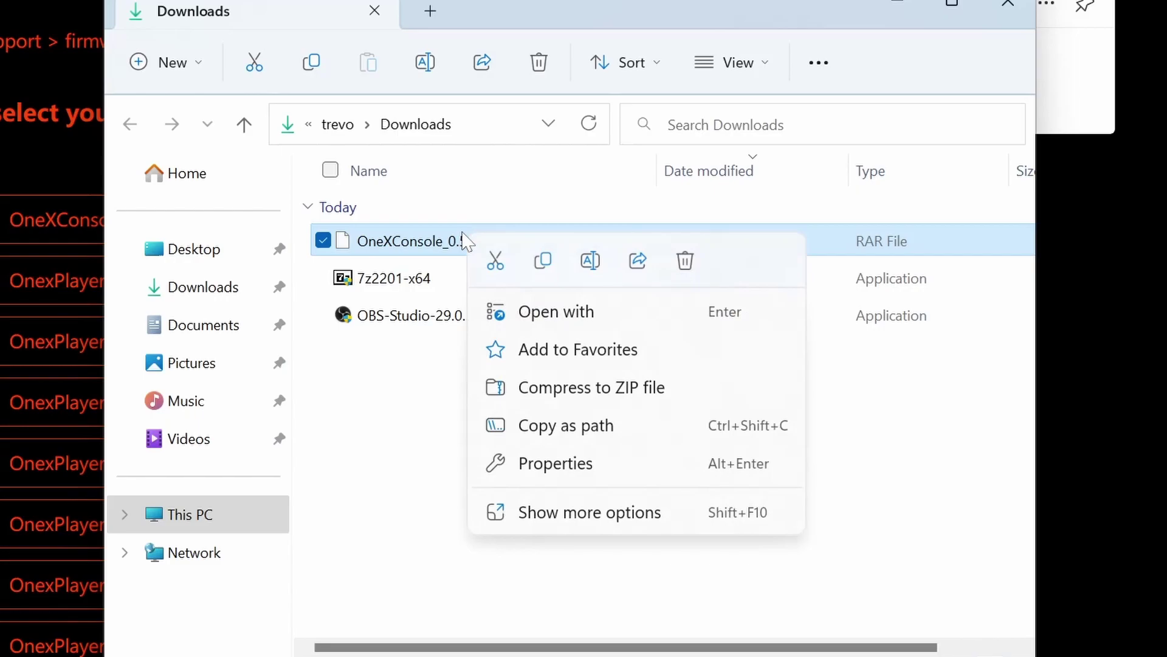
left_click(585, 514)
mouse_move(709, 133)
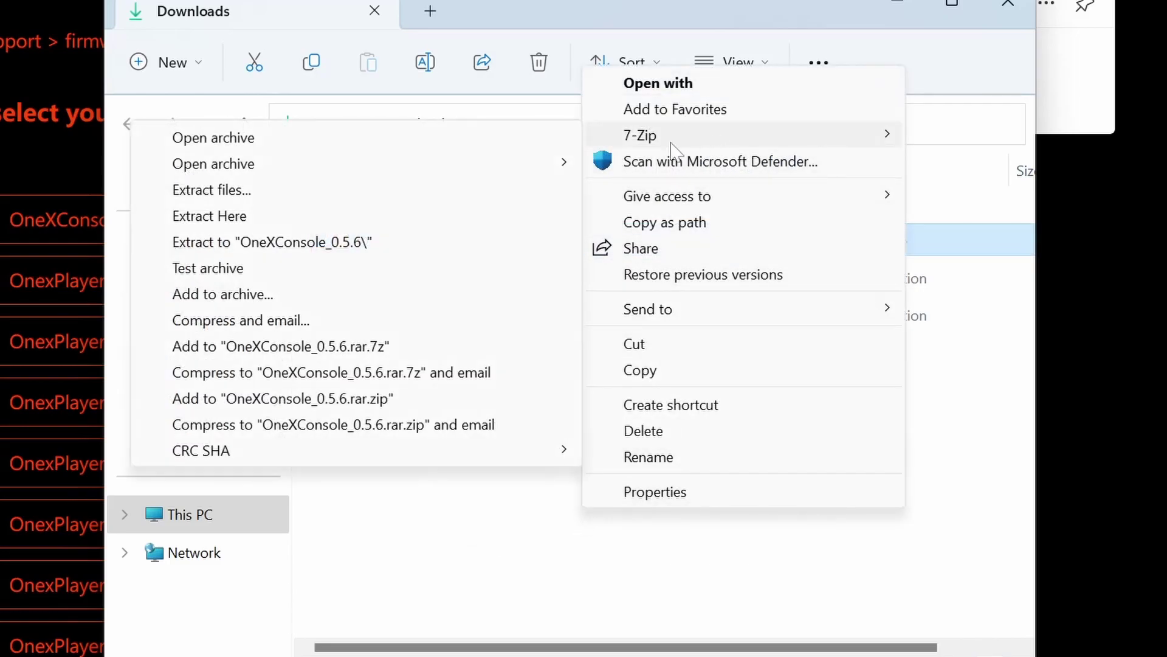
left_click(294, 243)
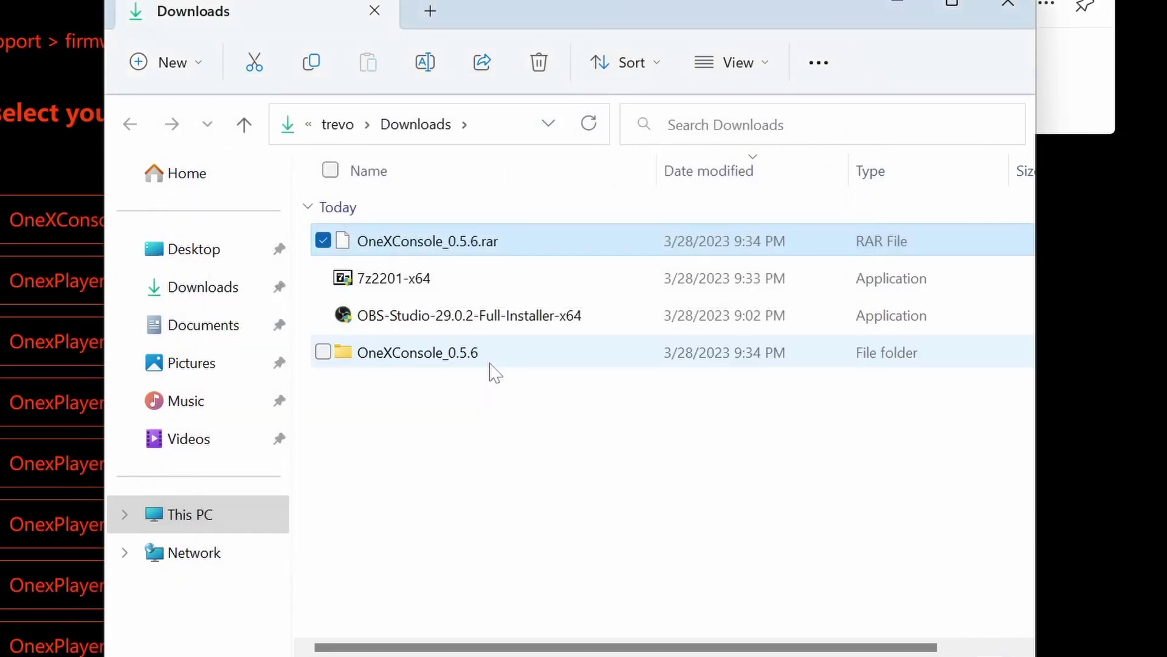
Quit the older OneXConsole running in the system tray
left_click(932, 629)
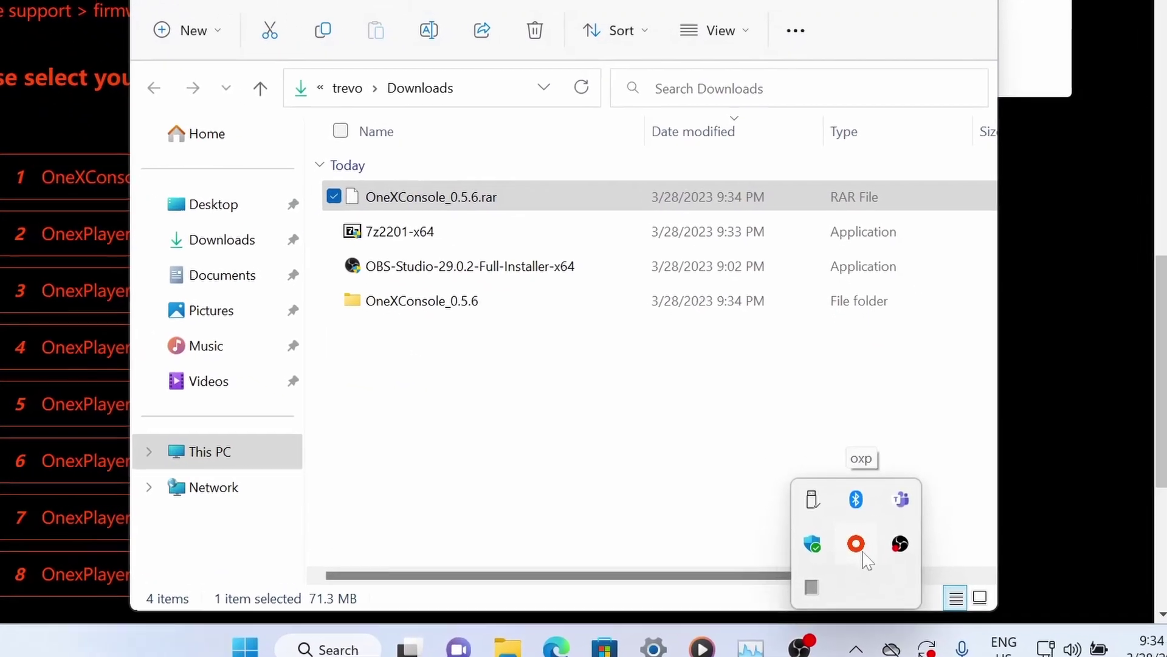
right_click(862, 537)
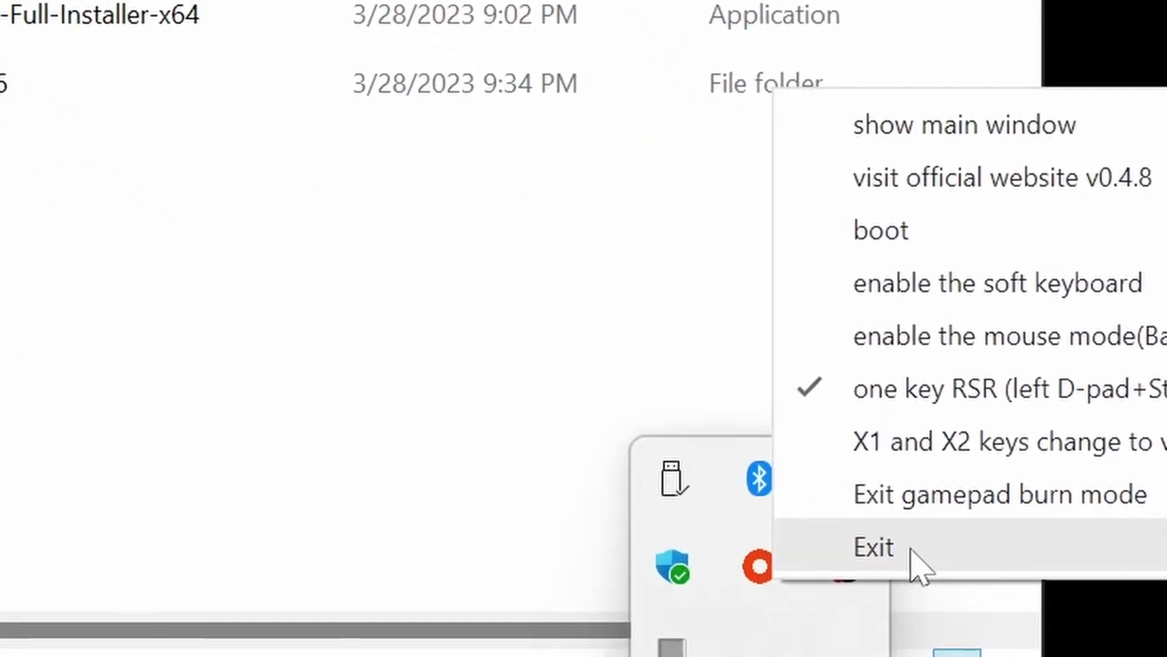
left_click(928, 557)
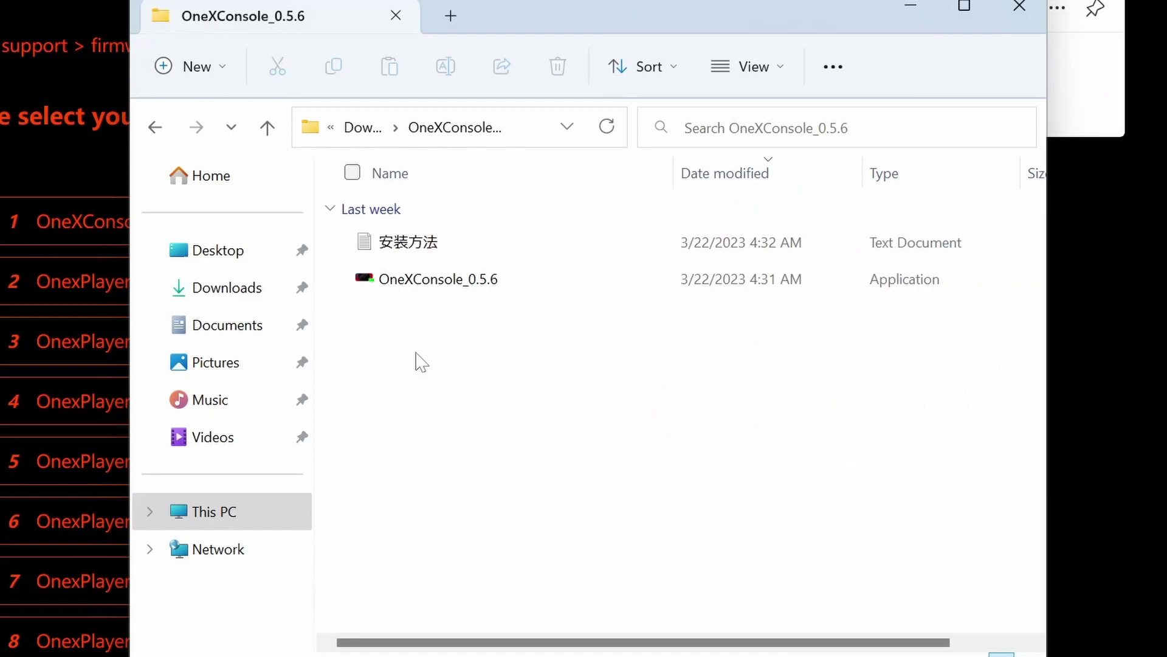
Install OneXConsole 0.5.6 for all users, then check for and install the v0.5.7 update
left_click(456, 283)
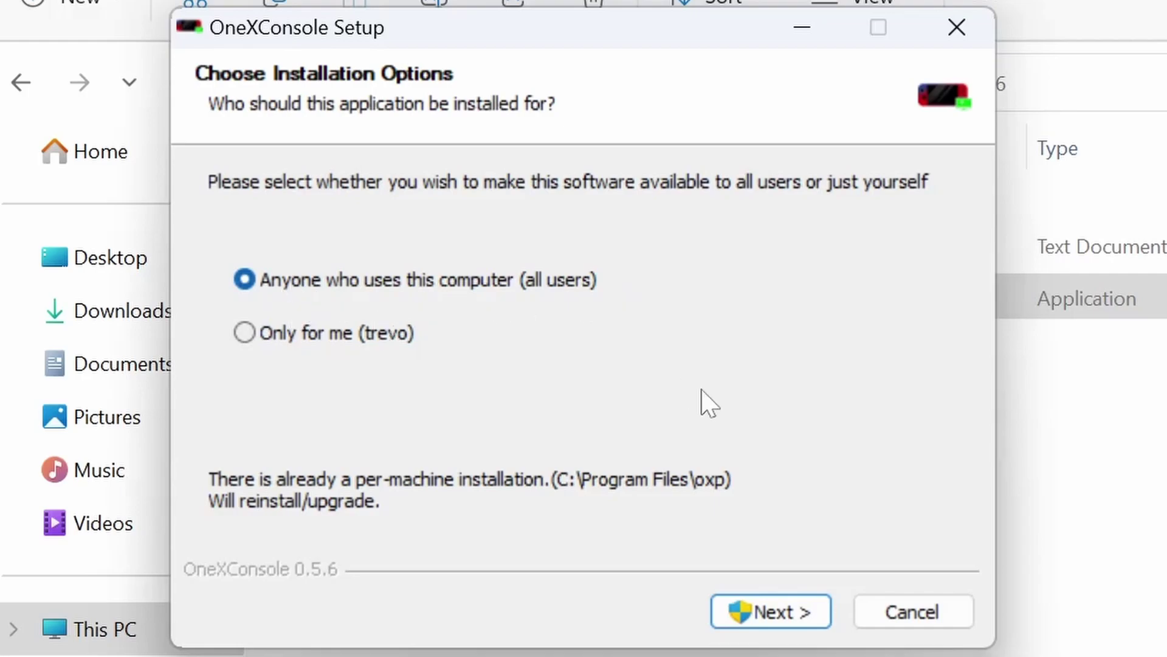
left_click(790, 615)
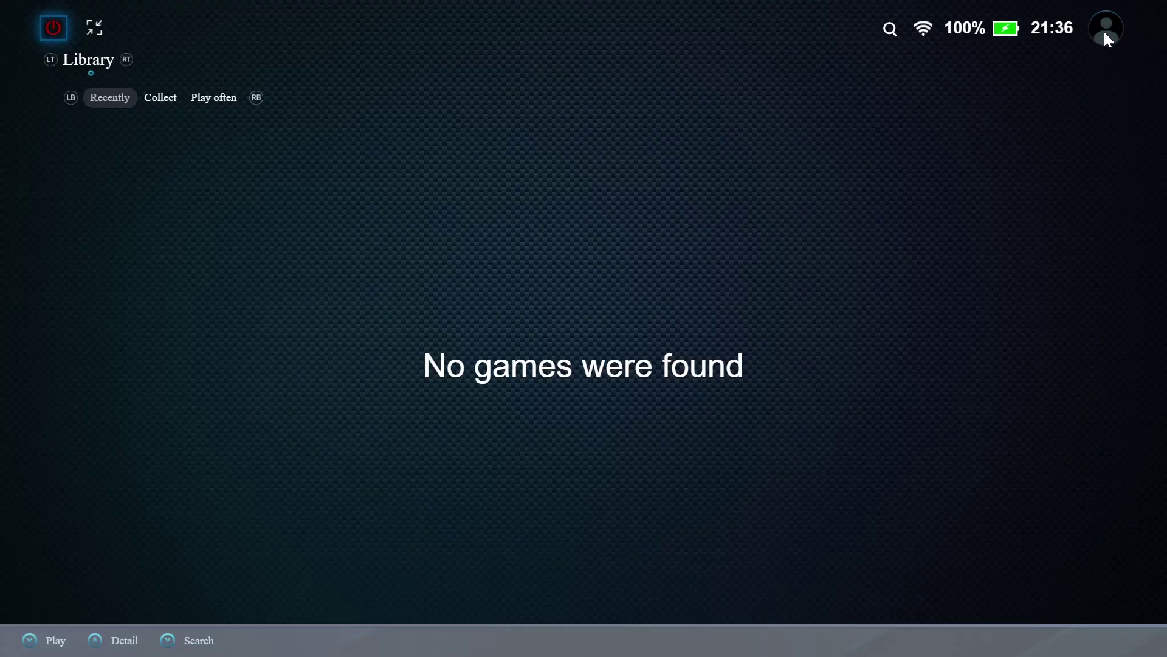
left_click(1104, 31)
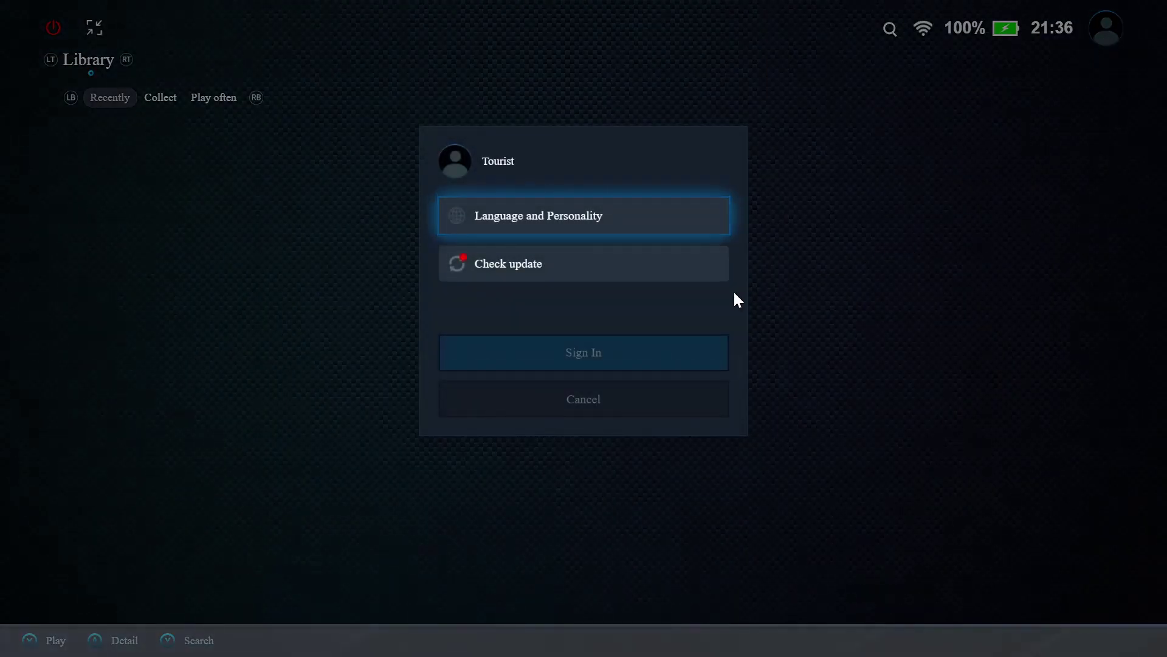
left_click(534, 266)
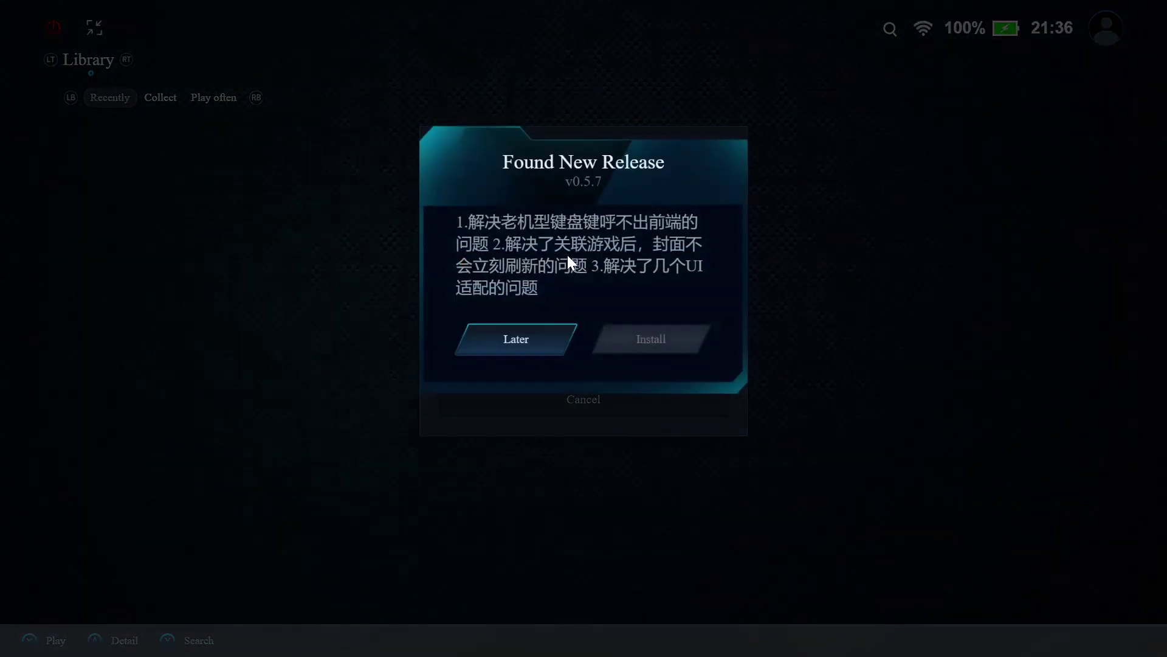
left_click(640, 338)
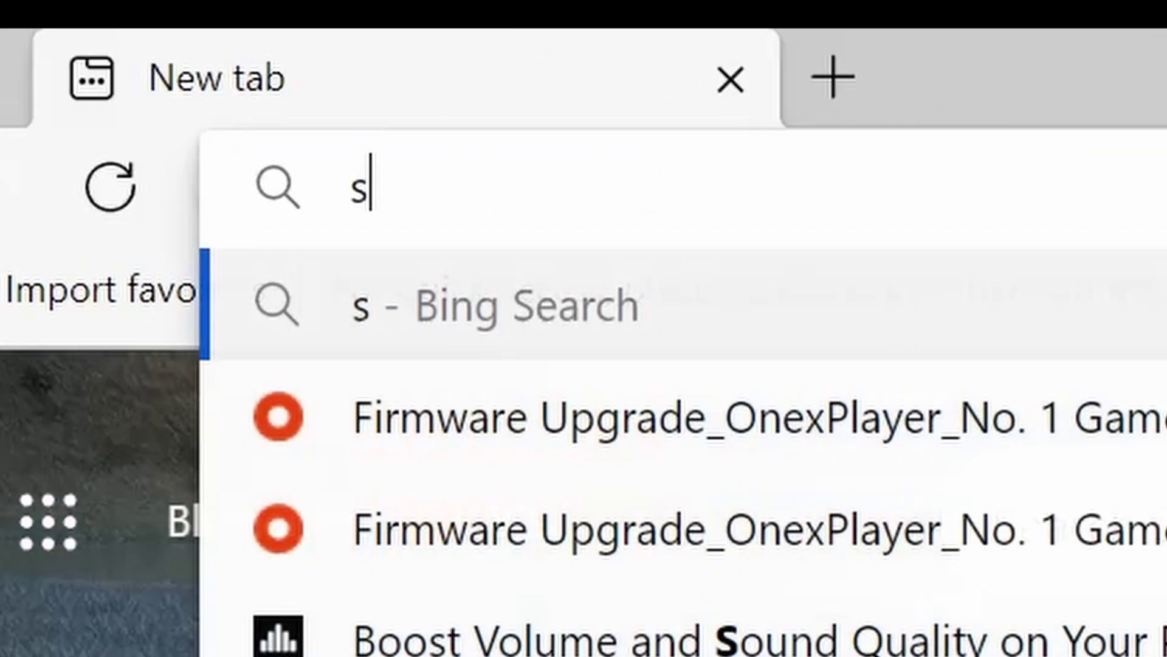
Search for 'steampowered' and open the Welcome to Steam store result
type("mpowere")
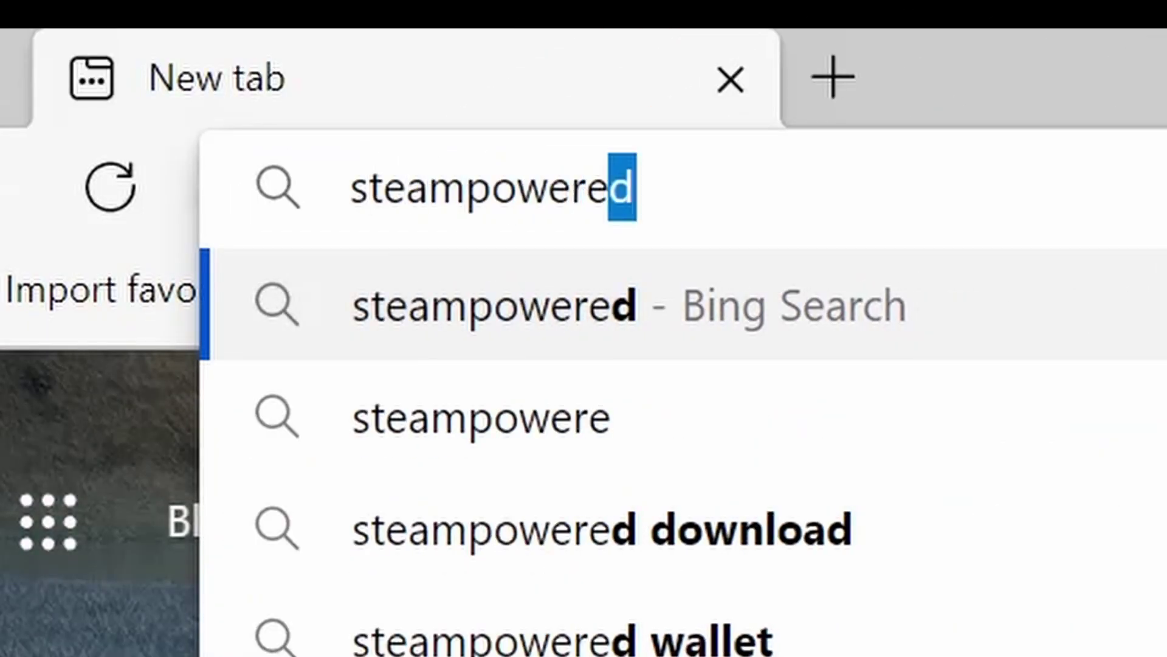
key("Return")
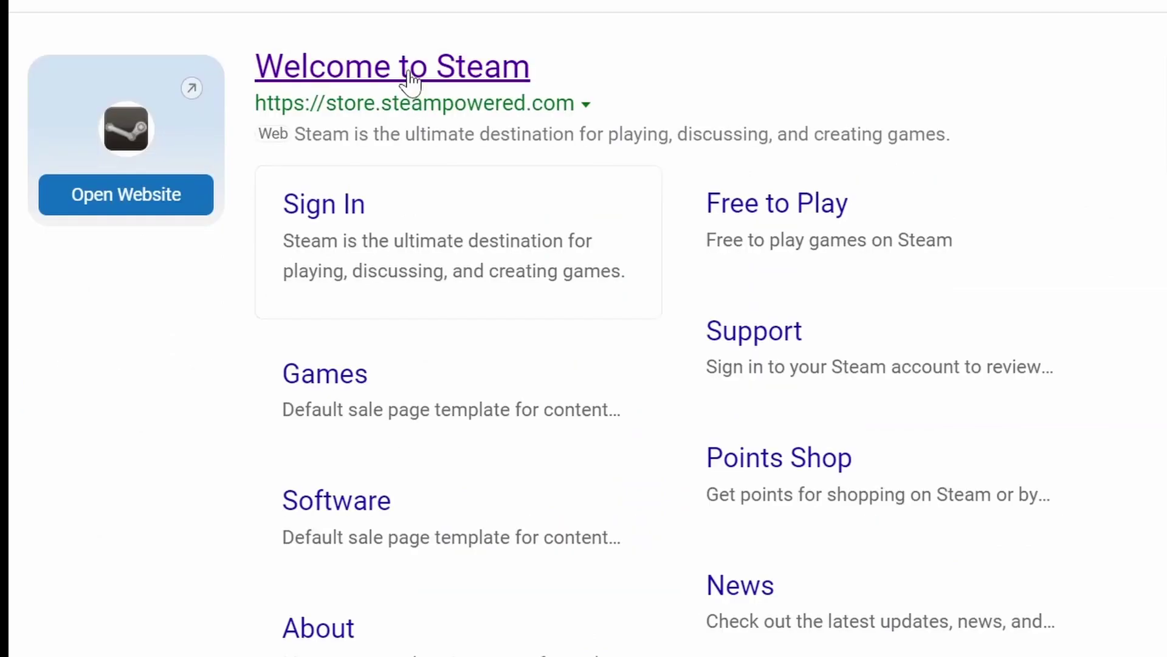
left_click(408, 78)
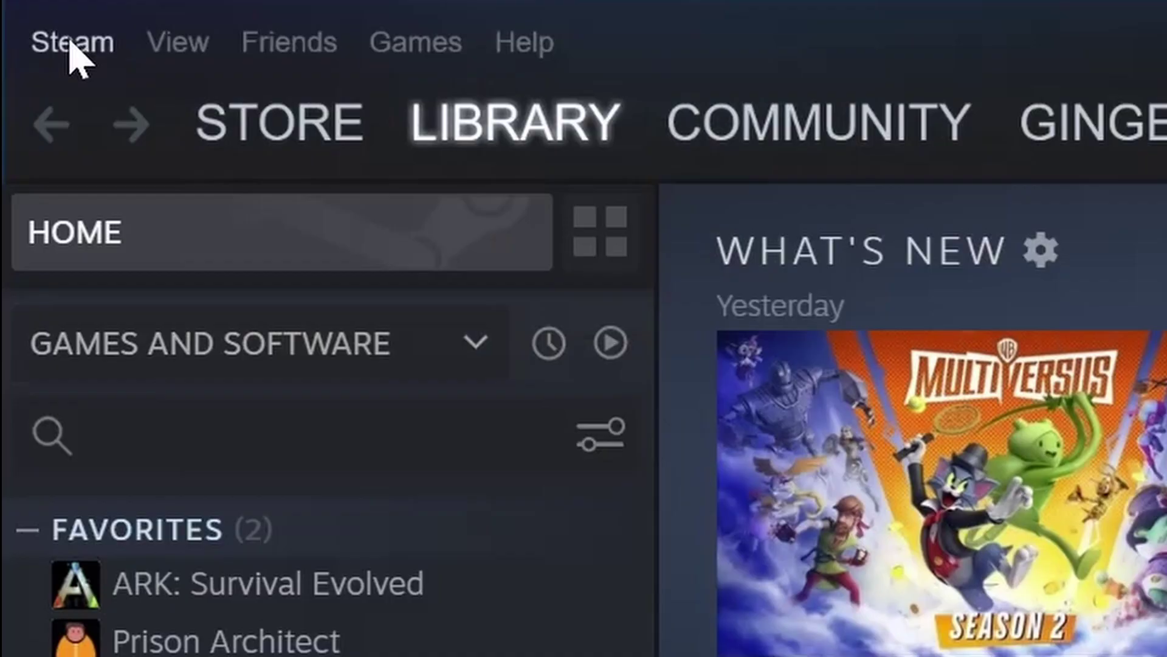
Enable 'Start Steam in Big Picture Mode' in Steam's Interface settings
left_click(71, 44)
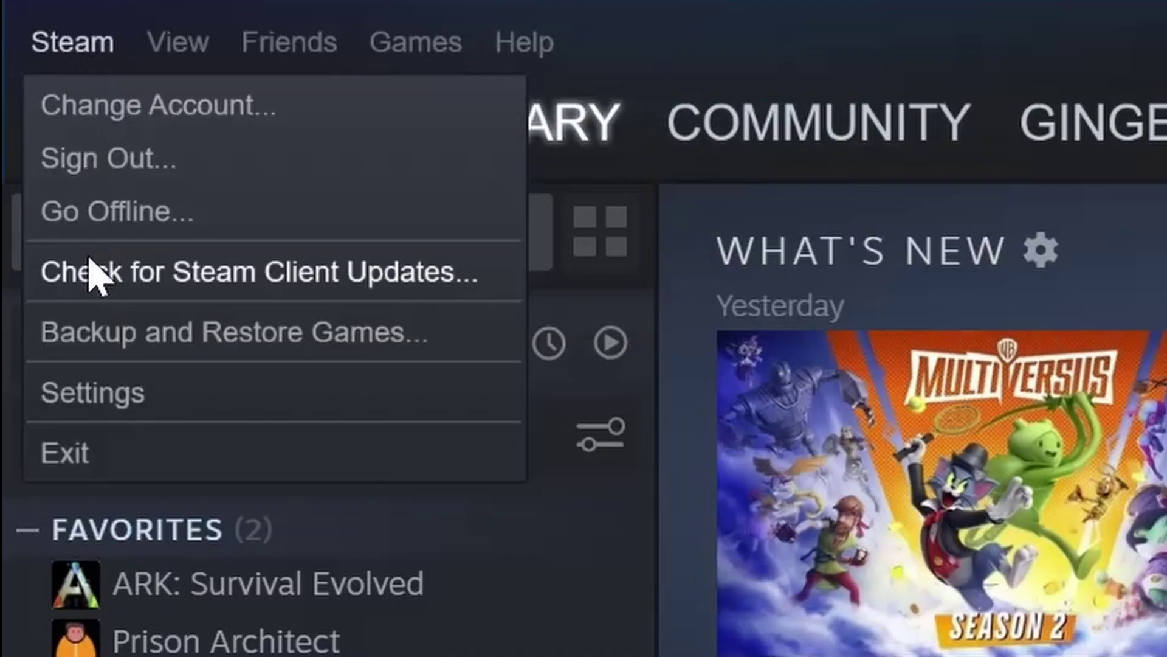
left_click(97, 392)
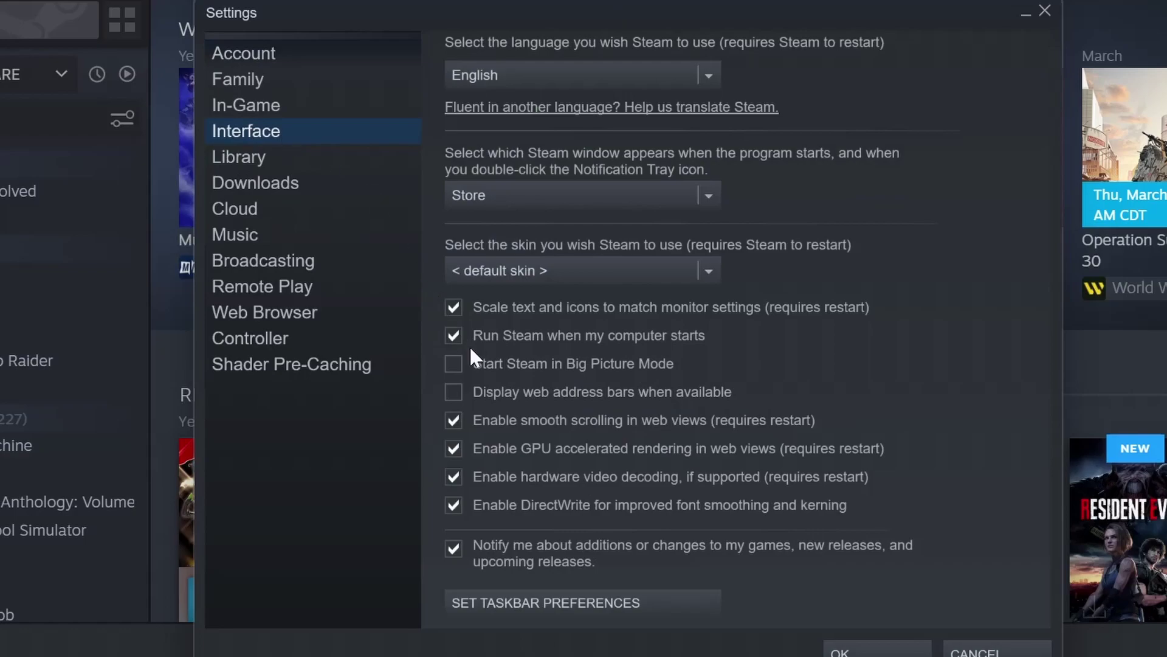
left_click(455, 361)
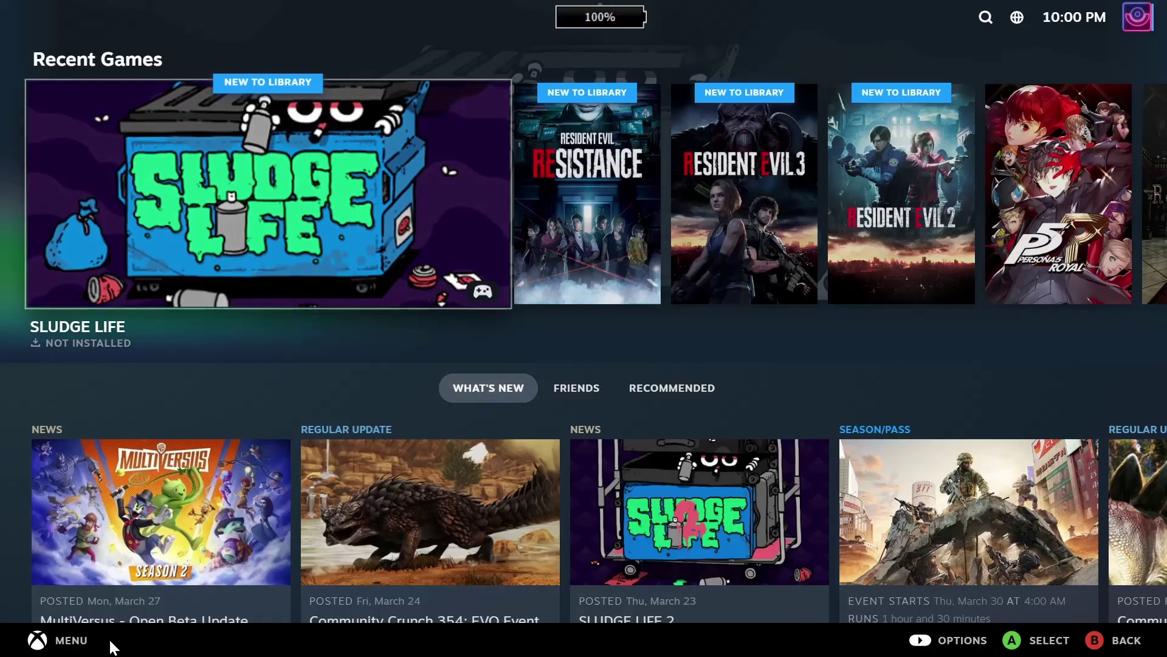
In Big Picture, open Celeste from the library and install it
left_click(36, 641)
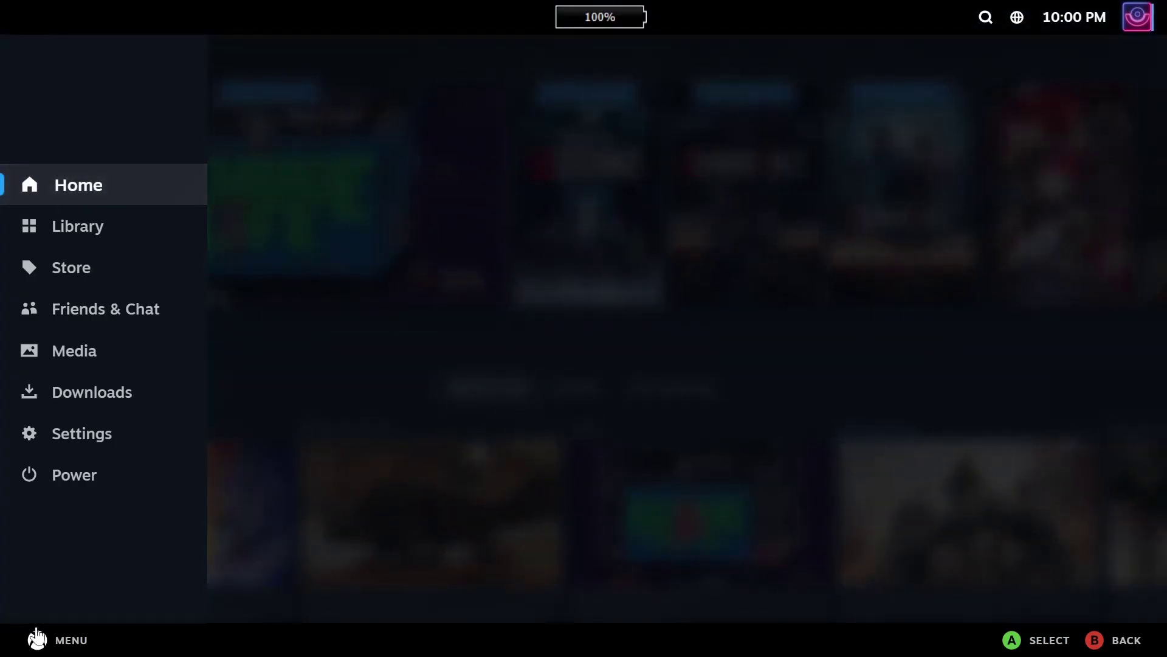
left_click(69, 485)
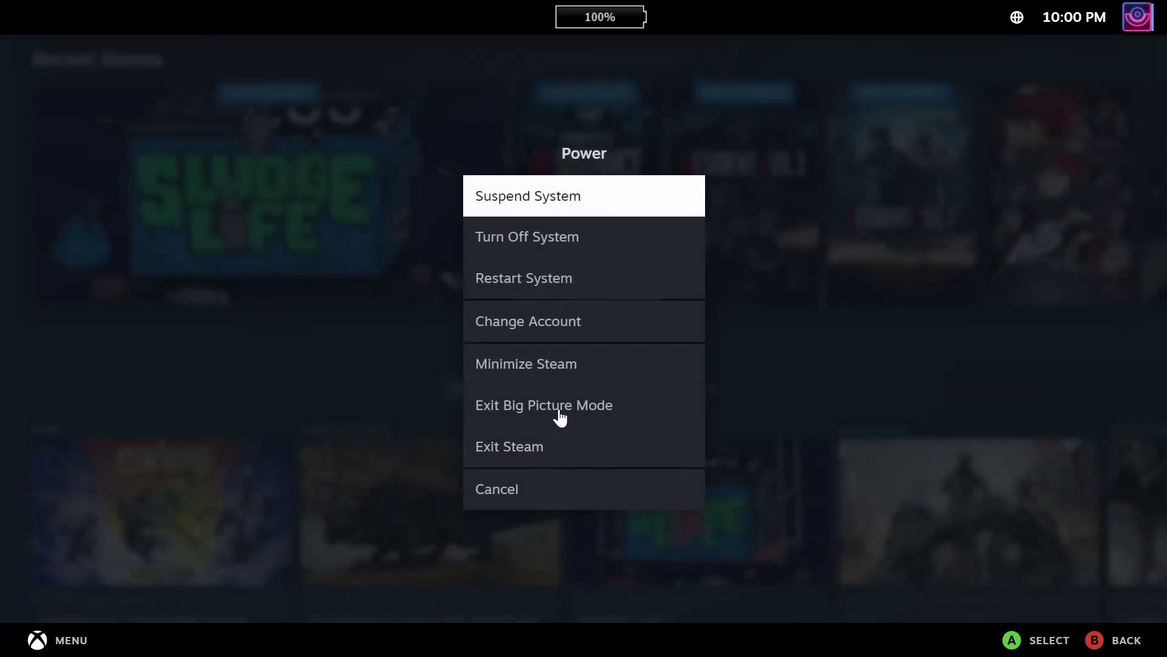
key("Escape")
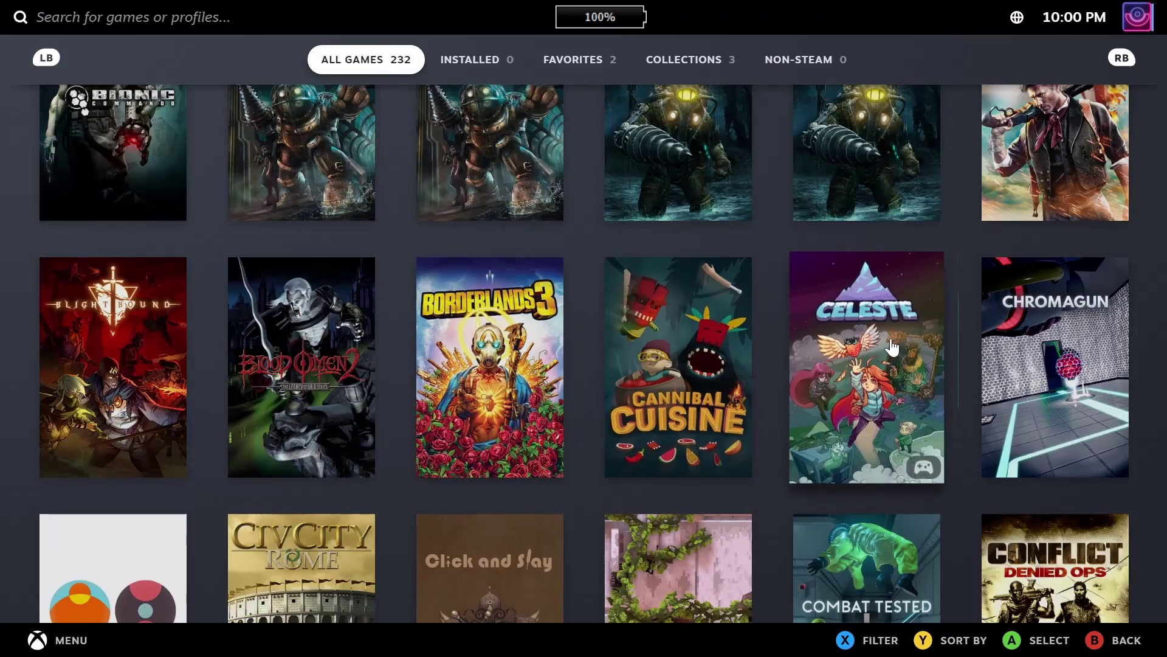
left_click(881, 349)
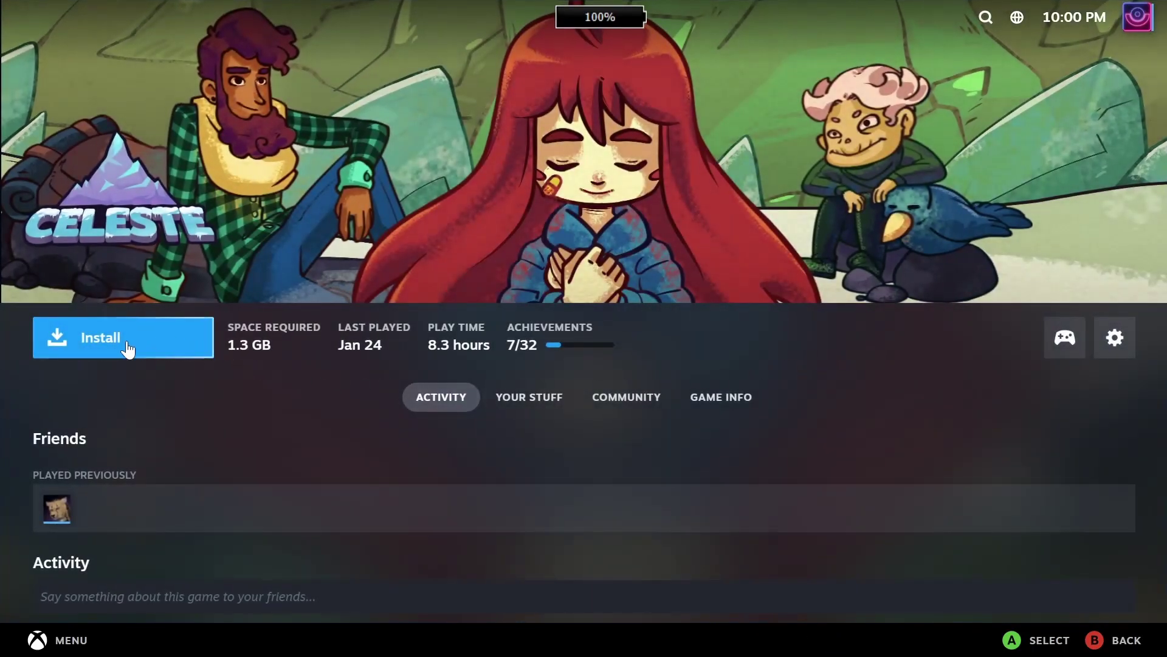
left_click(118, 342)
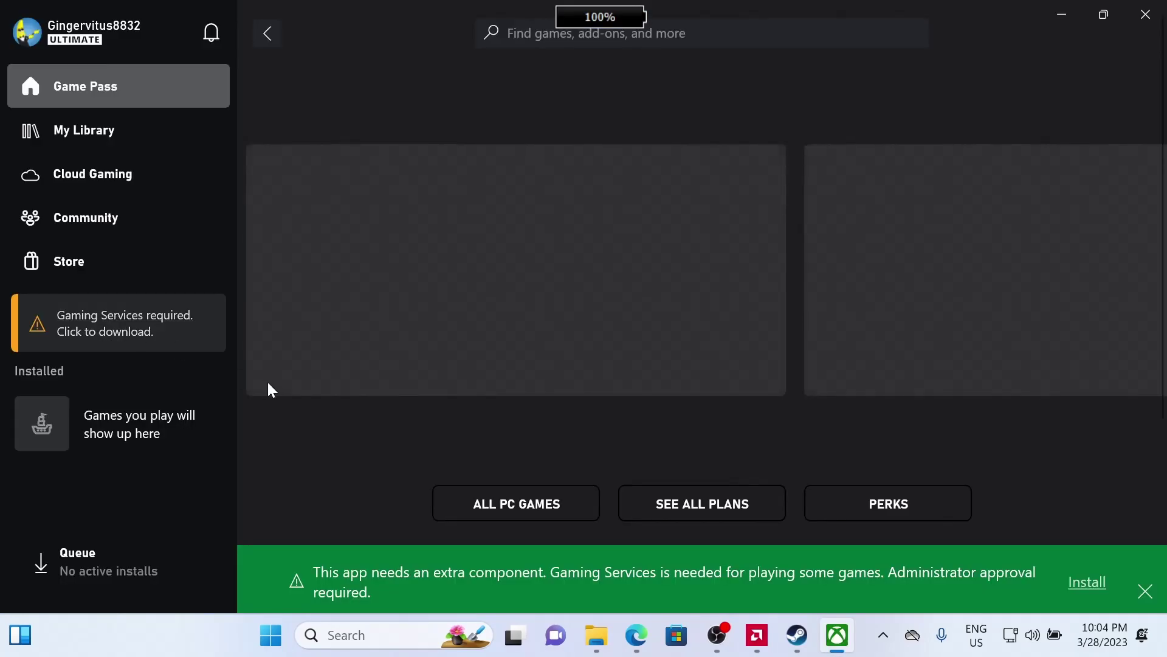
Install Gaming Services, then install and launch My Friend Peppa Pig from Game Pass
left_click(1088, 581)
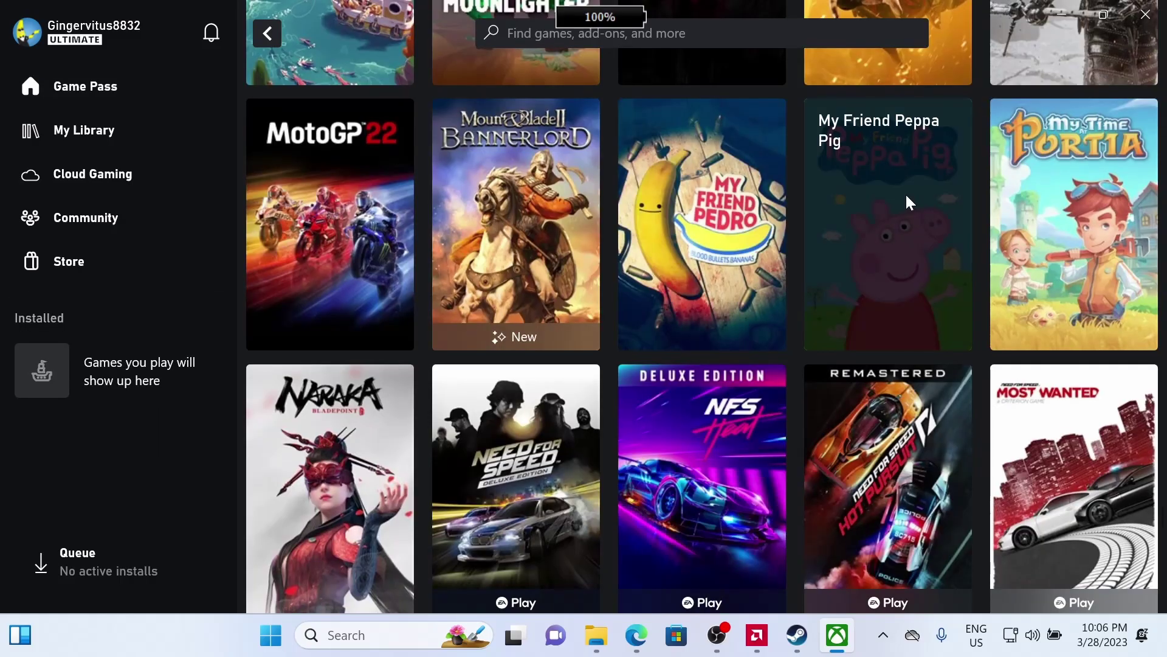
left_click(906, 193)
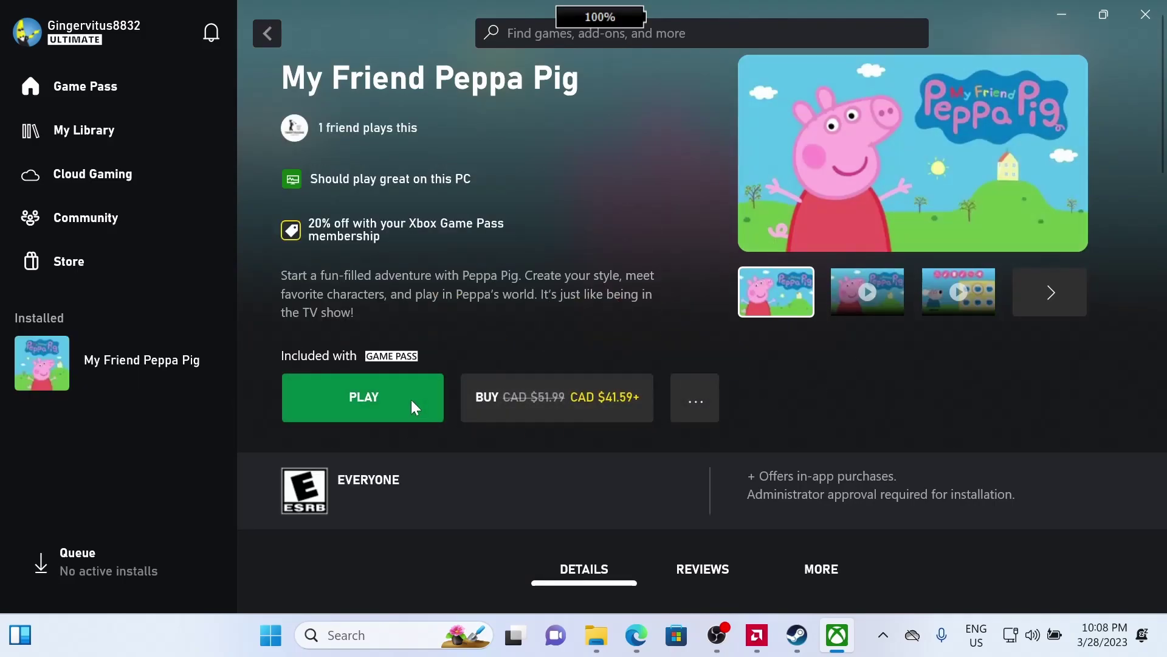
left_click(414, 396)
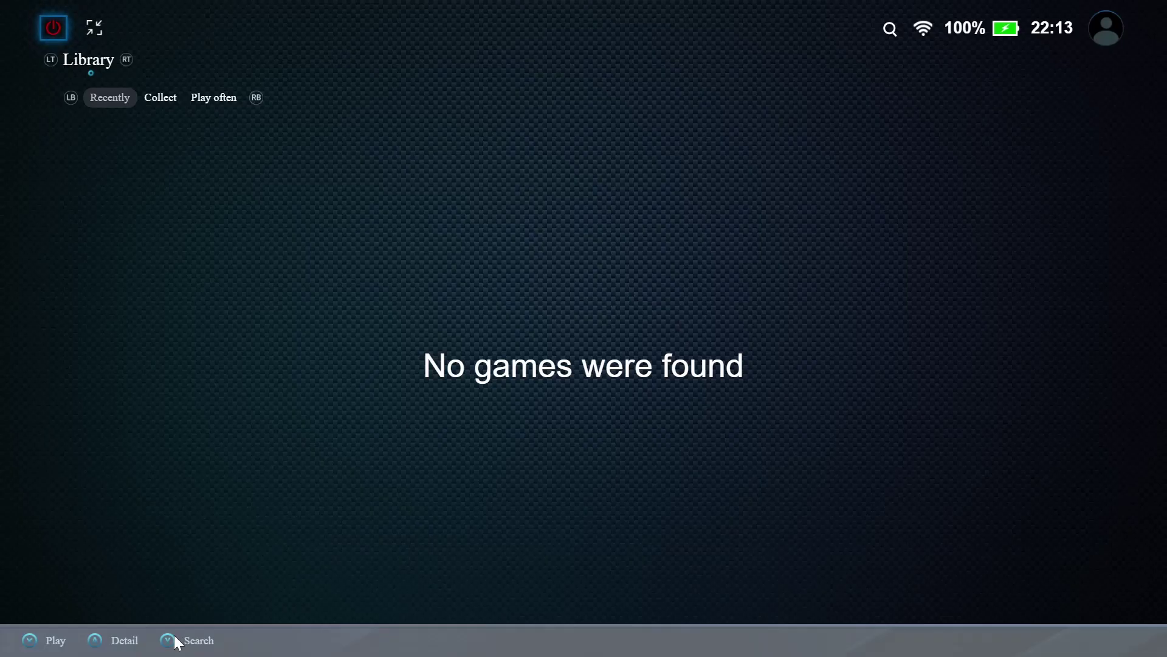
Use Add by Scan to add Celeste and My Friend Peppa Pig to the OneXConsole library
left_click(177, 642)
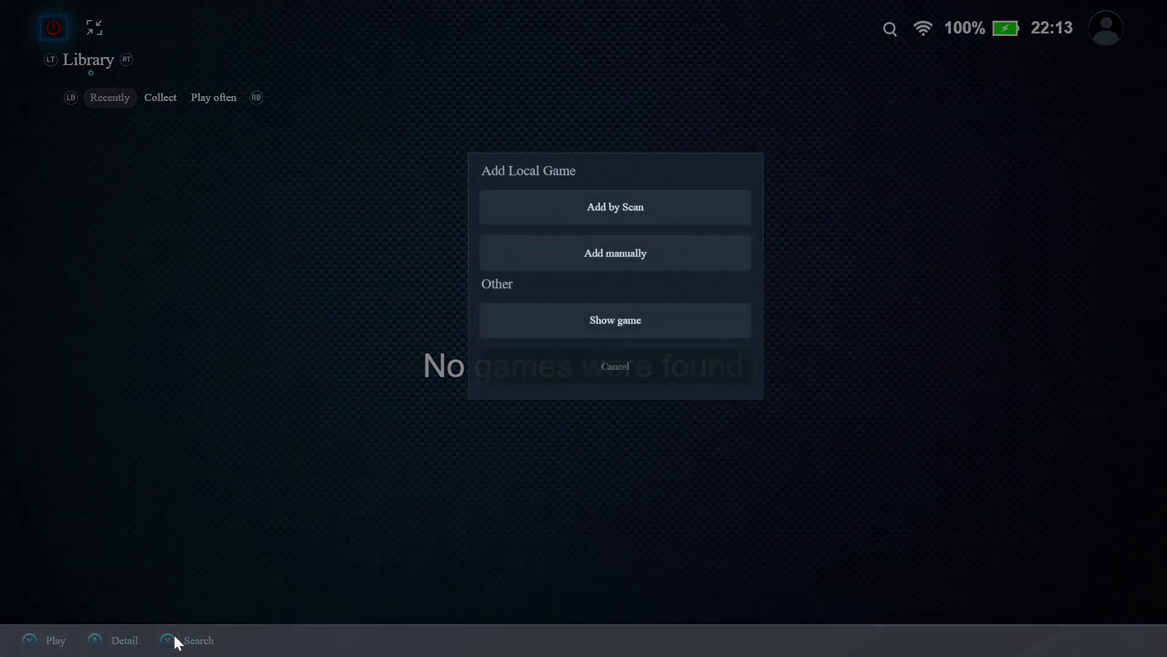
left_click(674, 202)
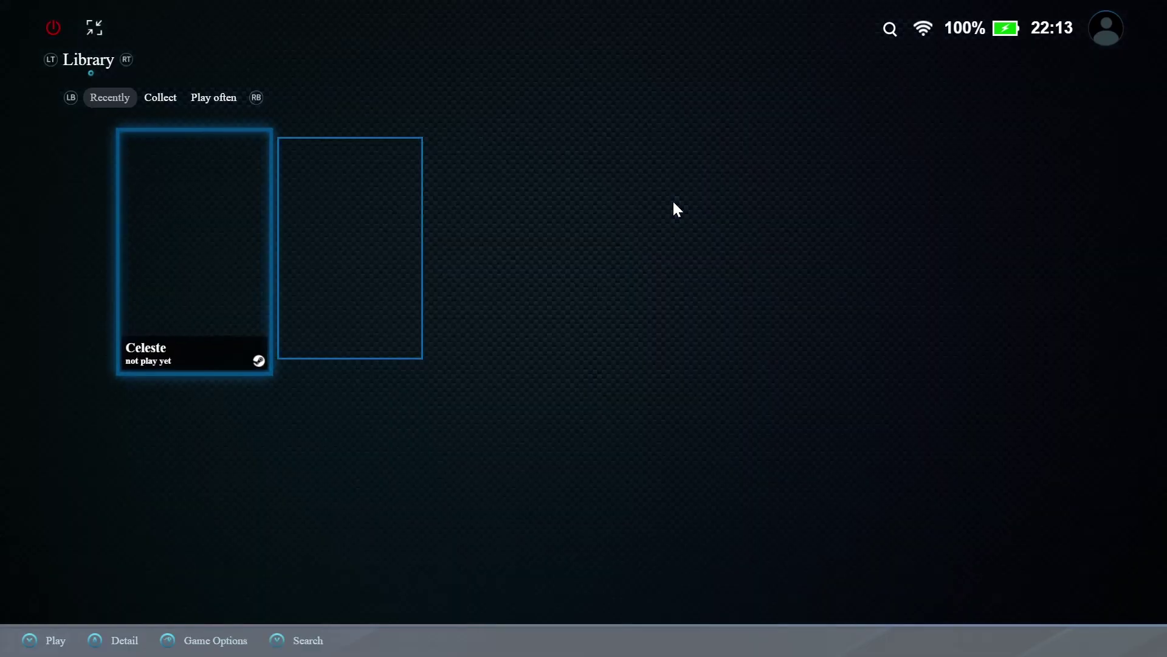
key("Right")
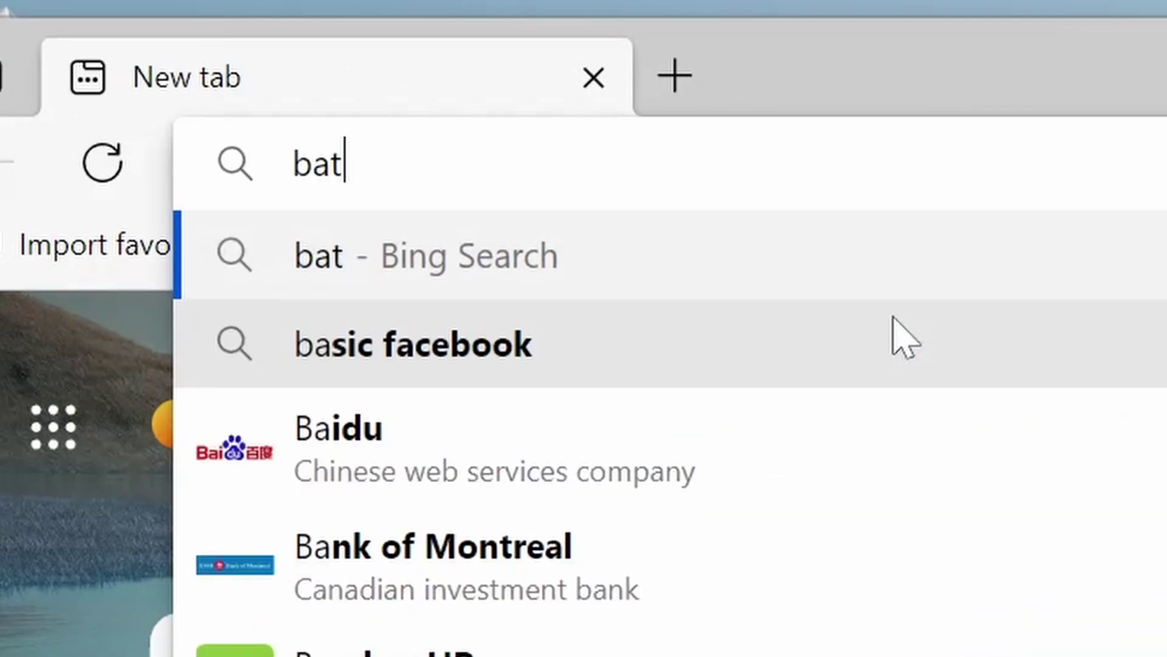
Search for batterybar and download the free BatteryBarSetup-3.6.6.exe from batterybarpro.com
key("Return")
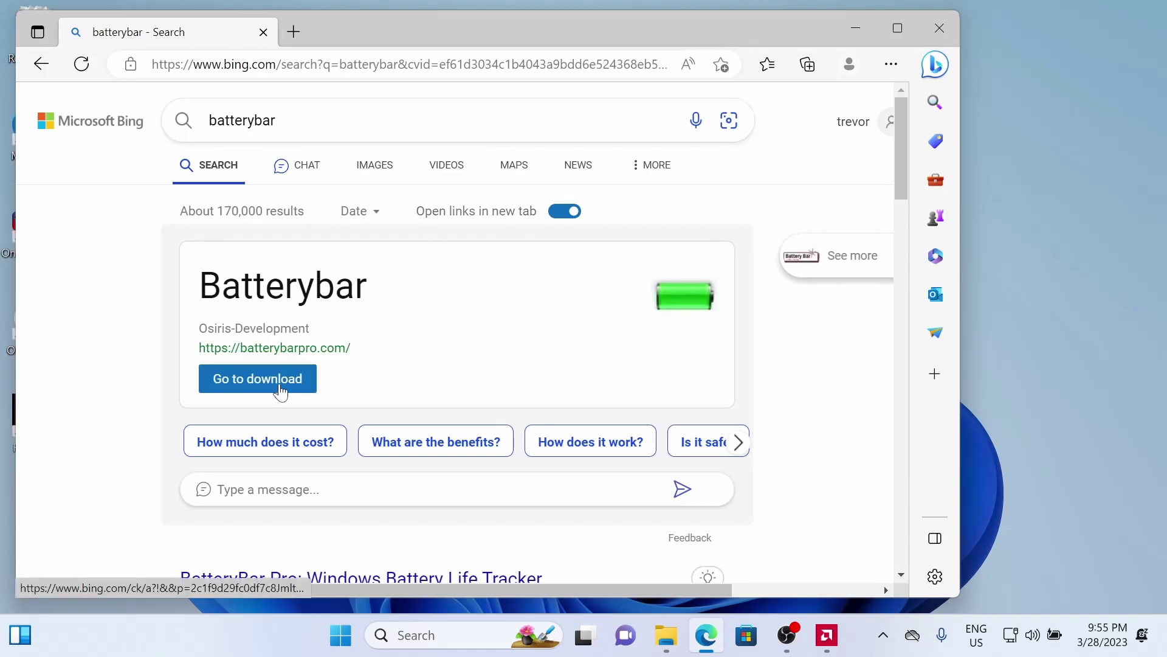
left_click(280, 389)
scroll(377, 372, "down", 5)
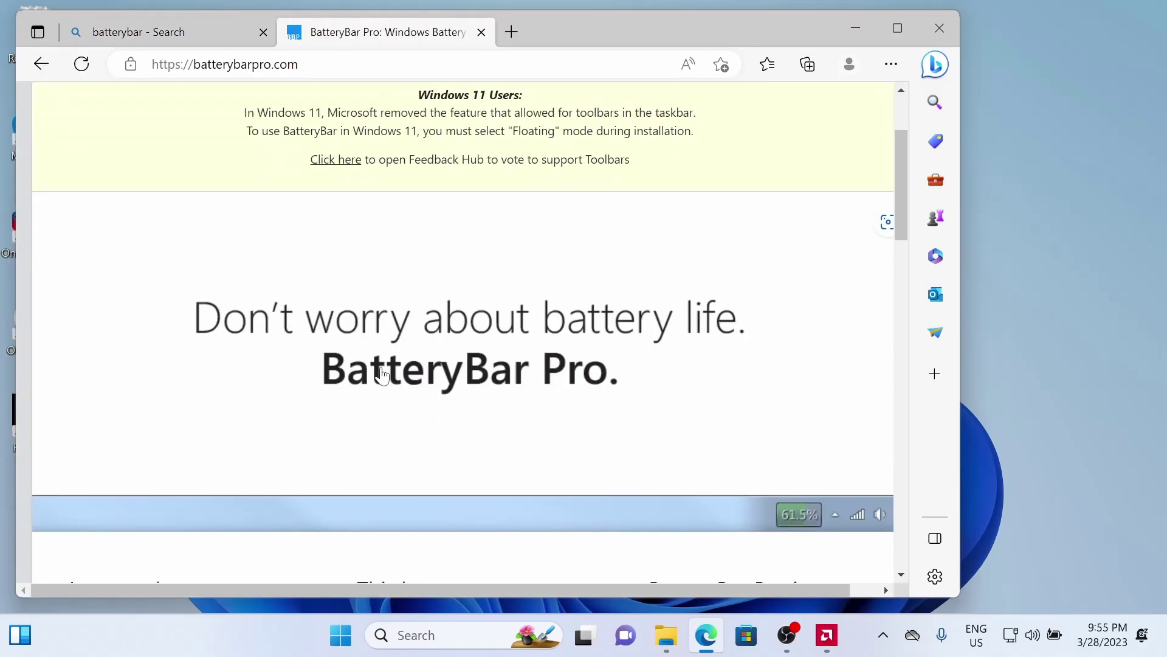
scroll(384, 366, "down", 10)
key("super+Up")
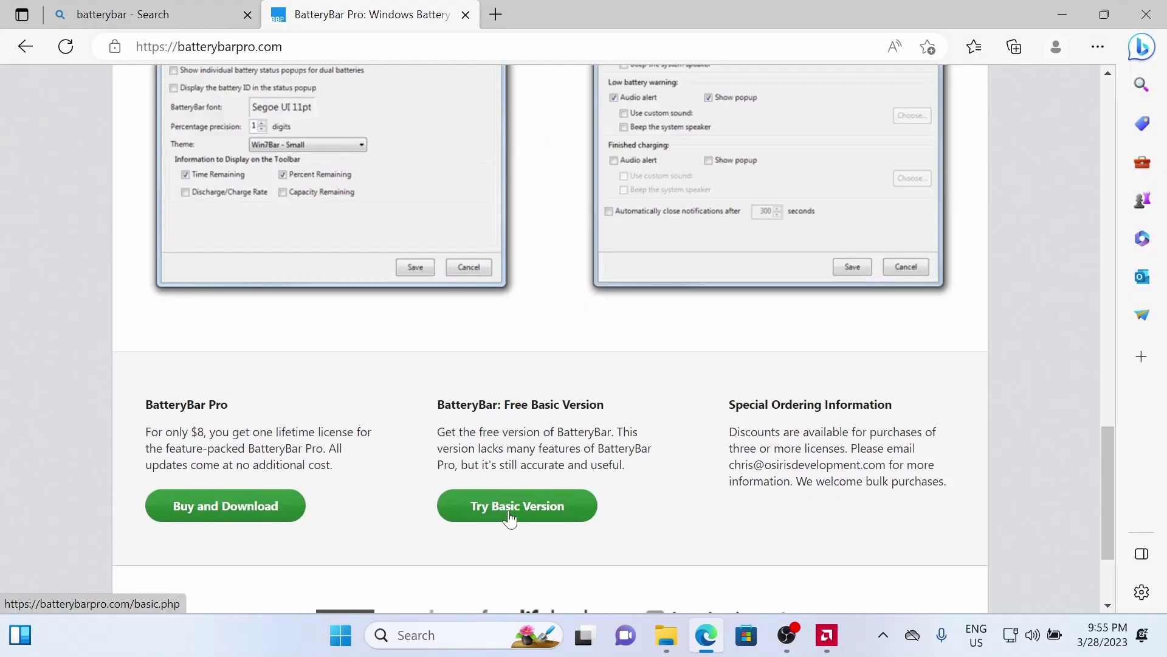
left_click(509, 520)
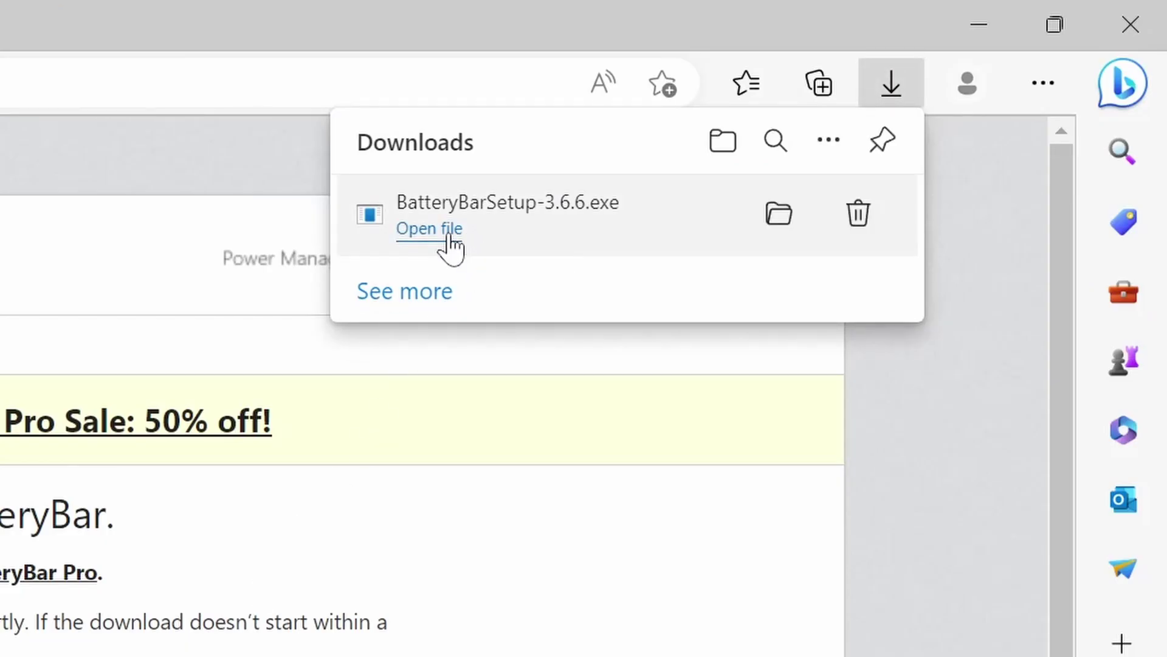
Install BatteryBar 3.6.6 into C:\Program Files\BatteryBar with the Floating Toolbar instead of the taskbar Toolbar
left_click(450, 244)
left_click(769, 613)
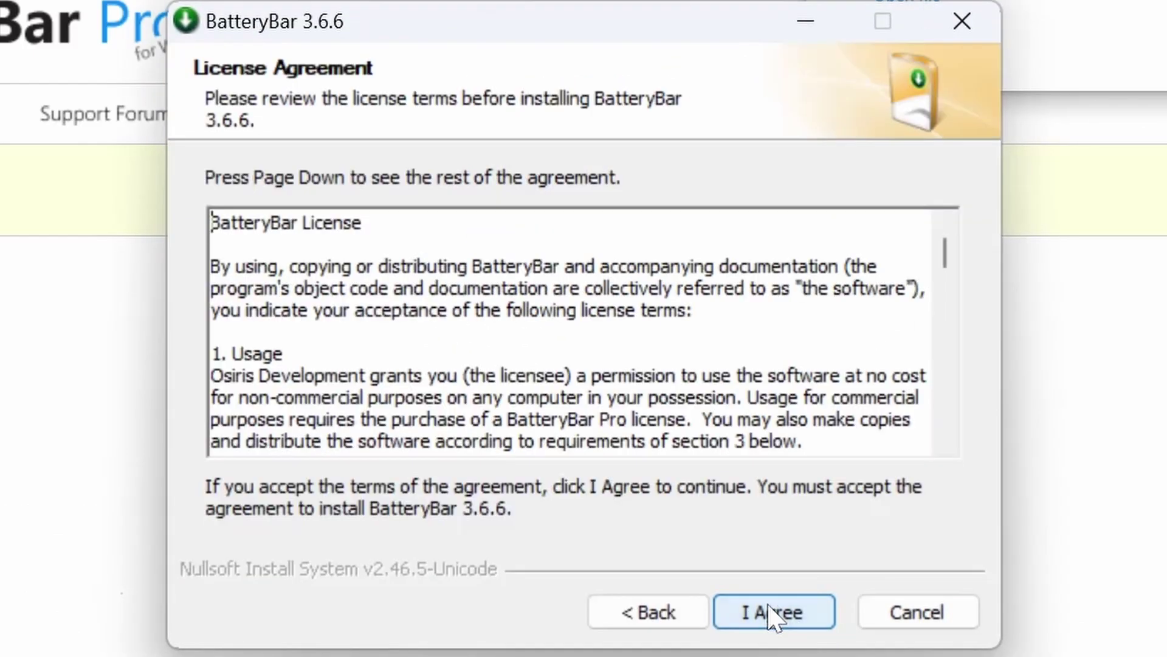
left_click(769, 614)
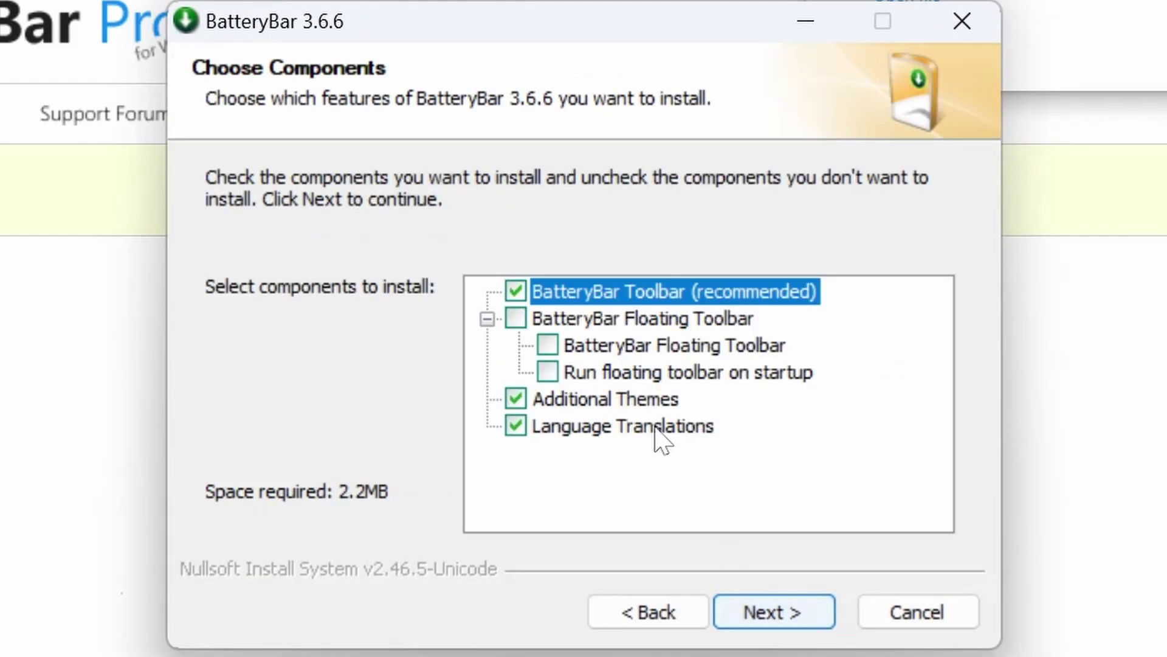
left_click(516, 318)
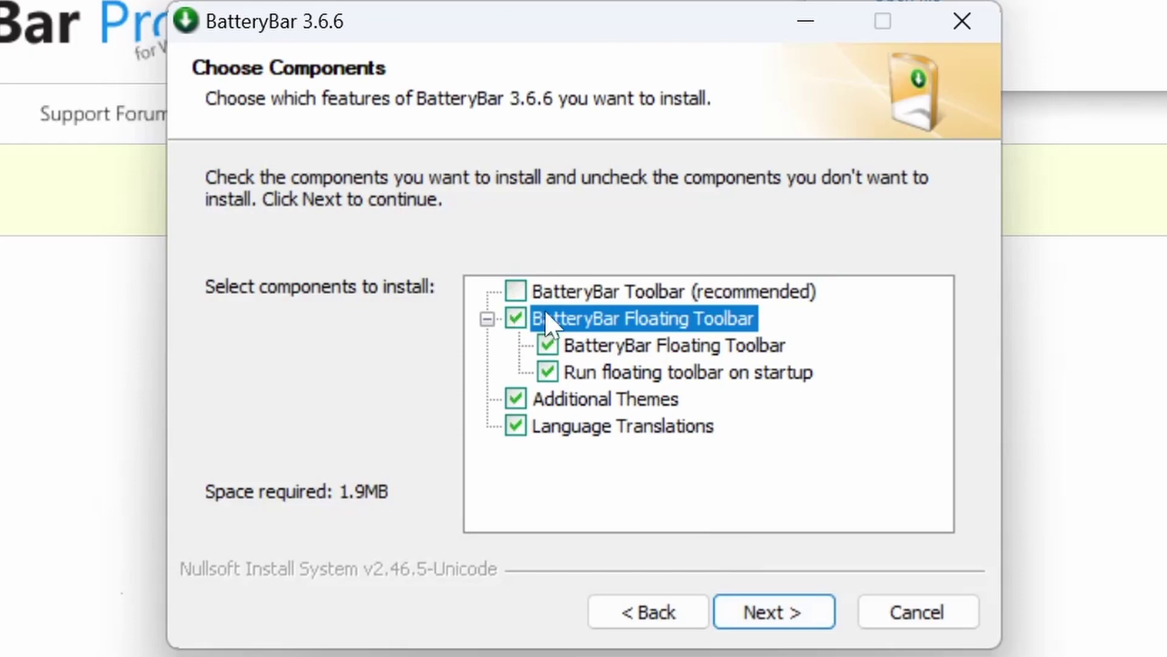
left_click(785, 612)
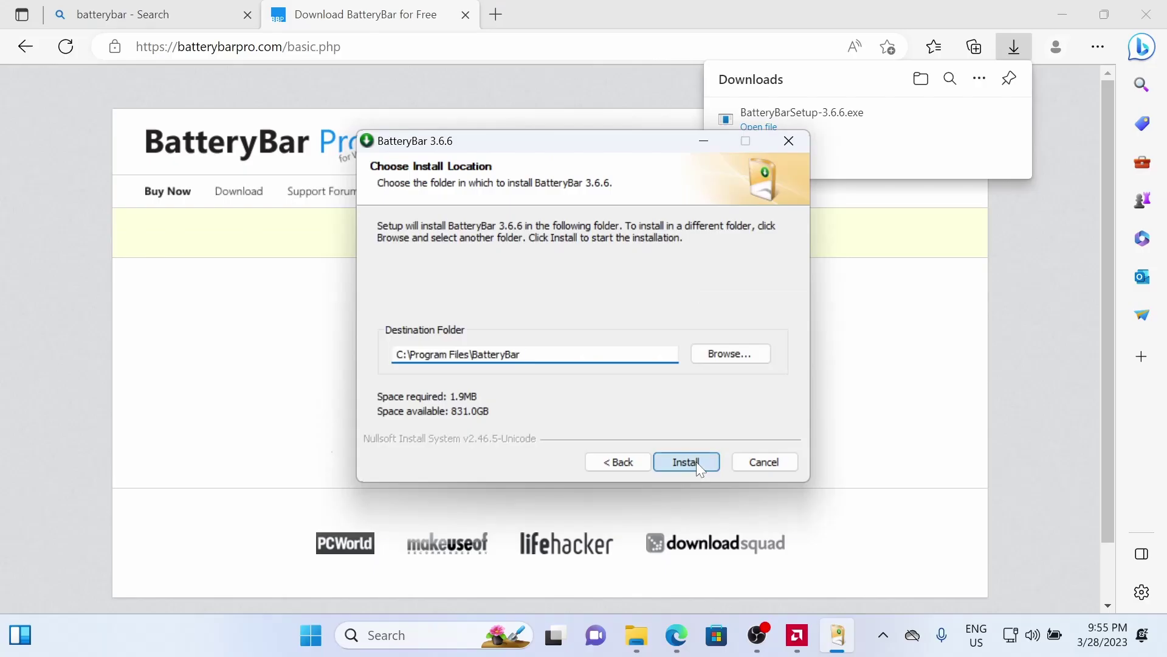
left_click(788, 612)
left_click(685, 462)
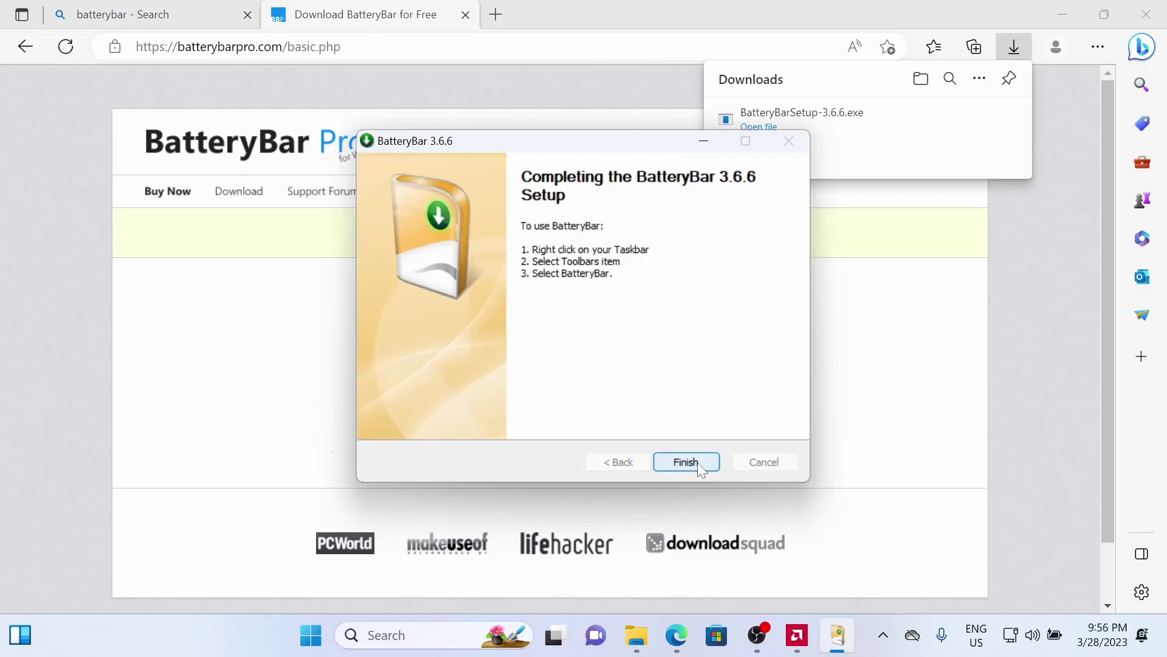
left_click(685, 462)
Run BatteryBar from C:\Program Files\BatteryBar and drag its floating battery meter into place
key("super+e")
double_click(509, 268)
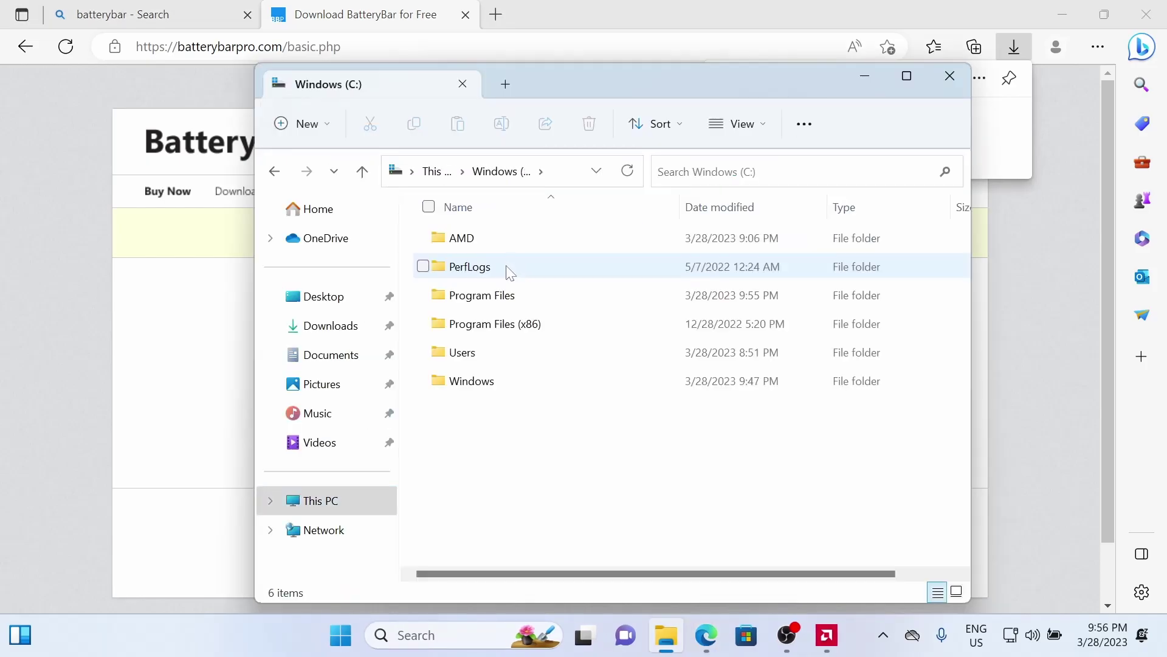
double_click(501, 295)
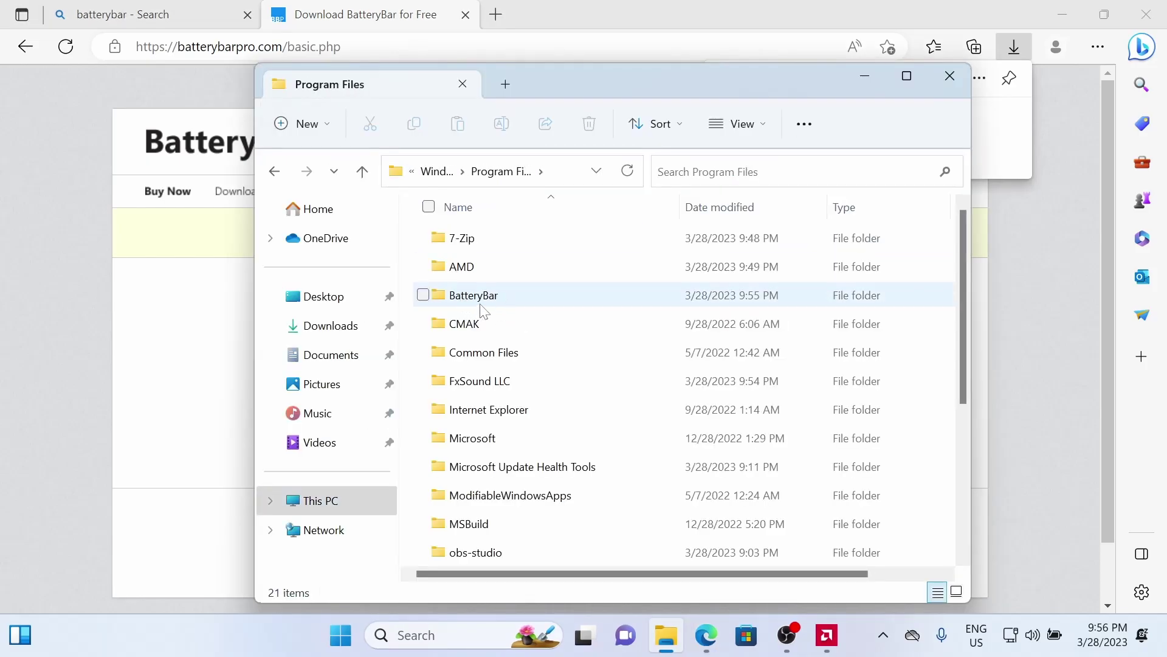
double_click(486, 303)
left_click(491, 303)
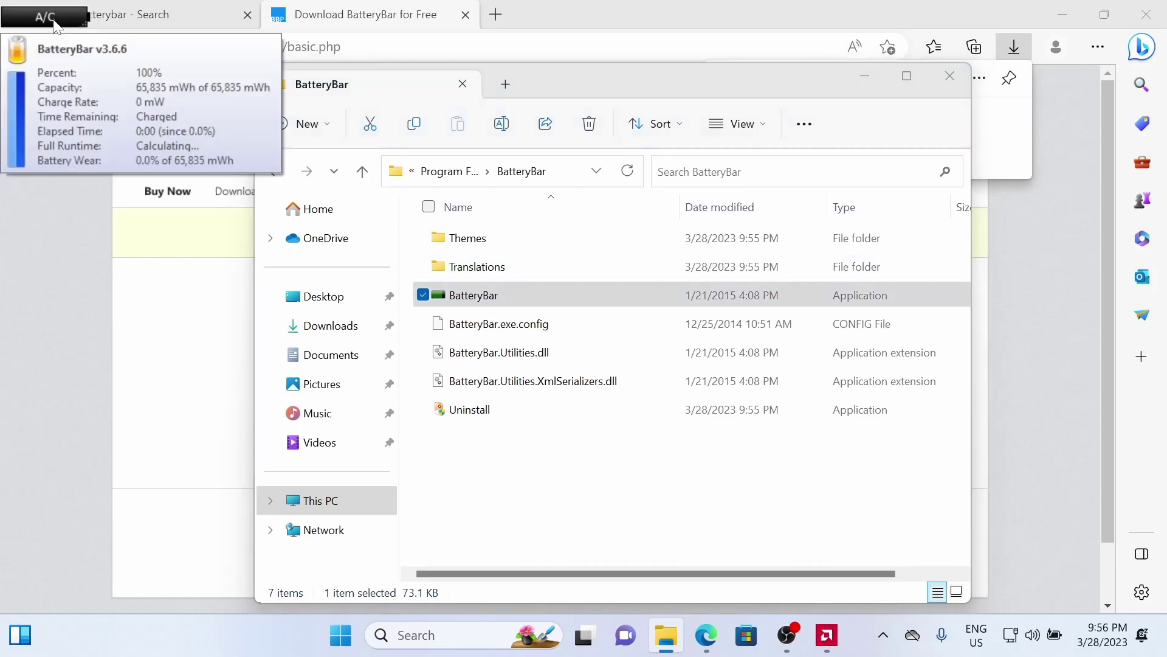
left_click_drag(61, 28, 200, 36)
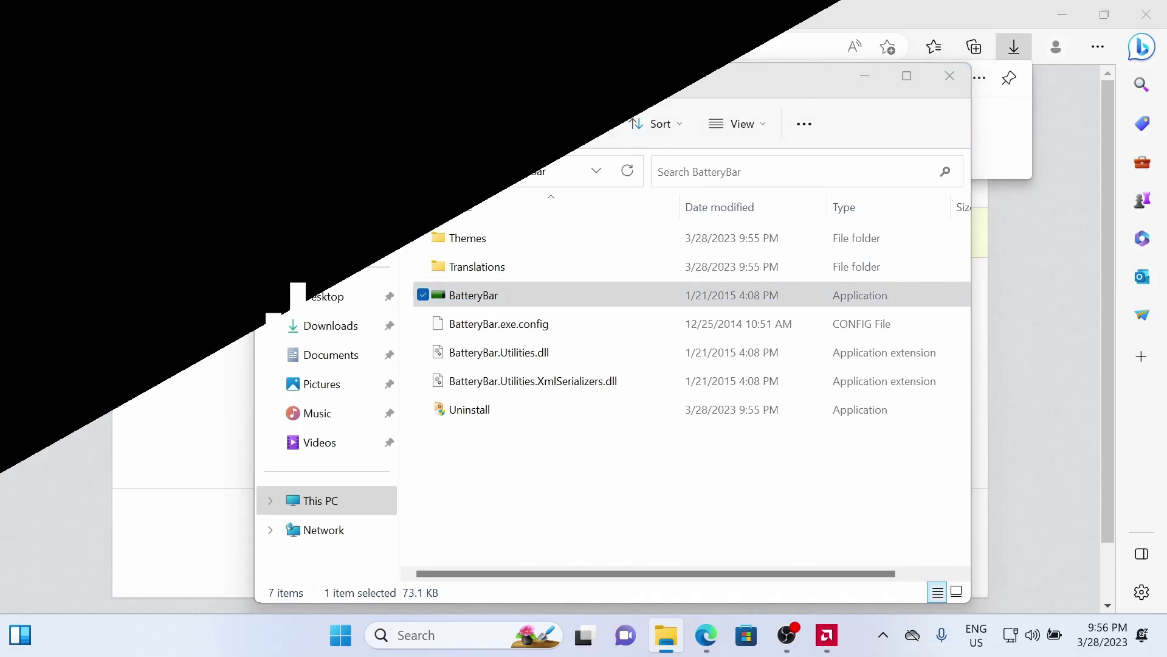
Search fxsound, download the free installer from fxsound.com and run it
type("fxsh")
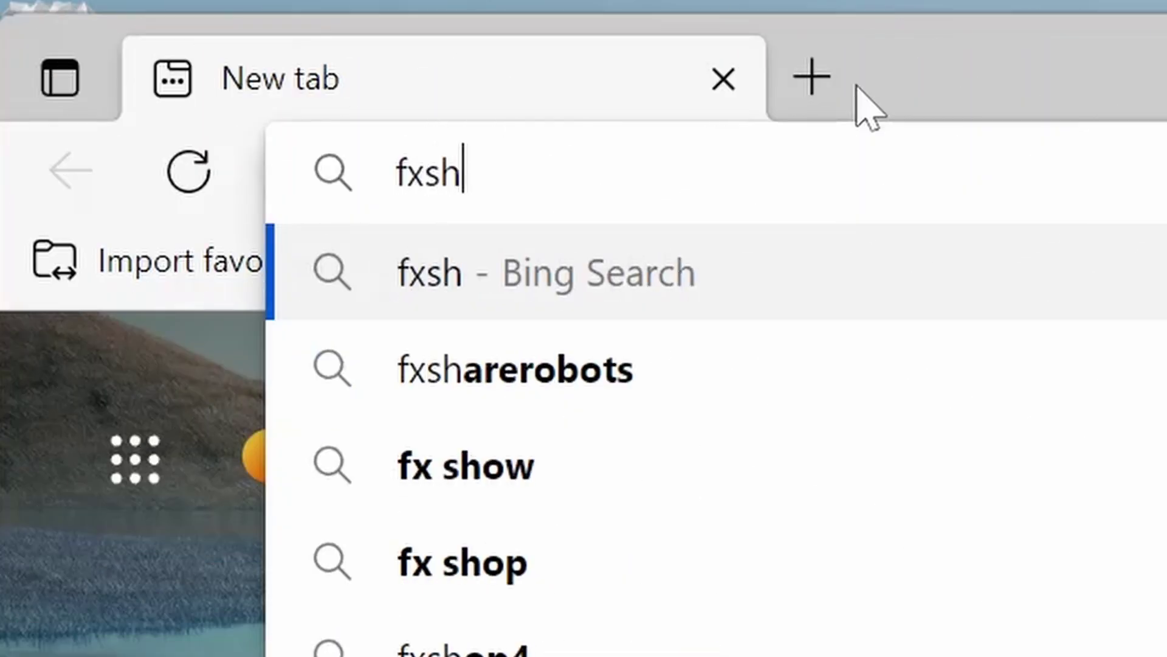
key("BackSpace")
type("ound")
key("Return")
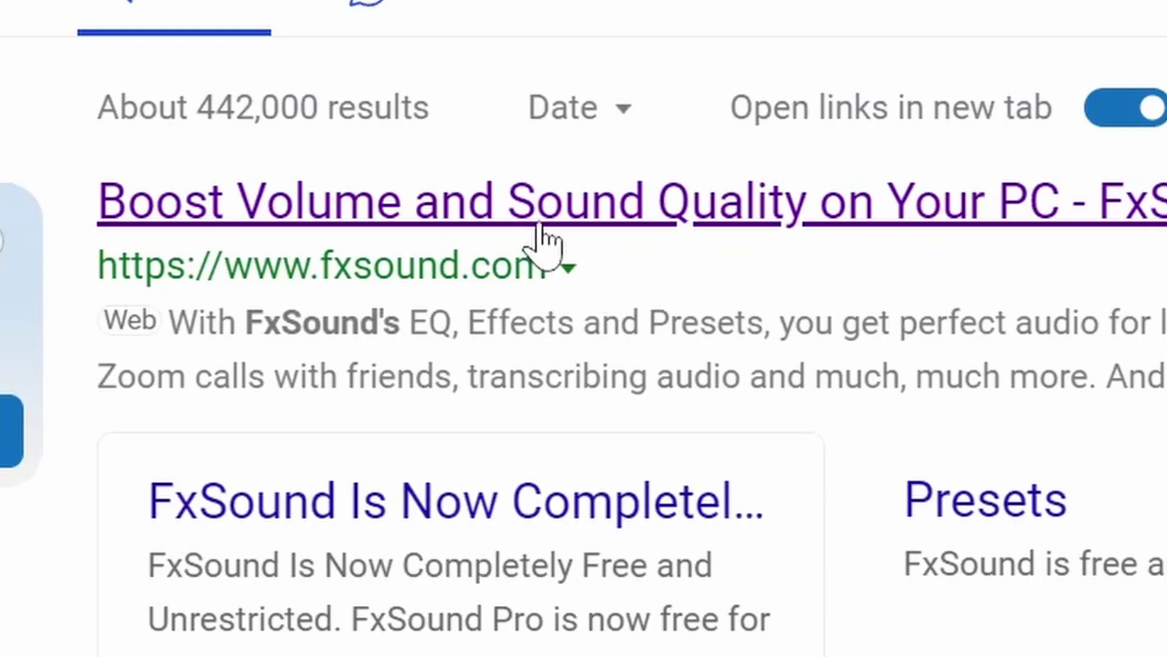
left_click(531, 230)
left_click(474, 563)
left_click(559, 145)
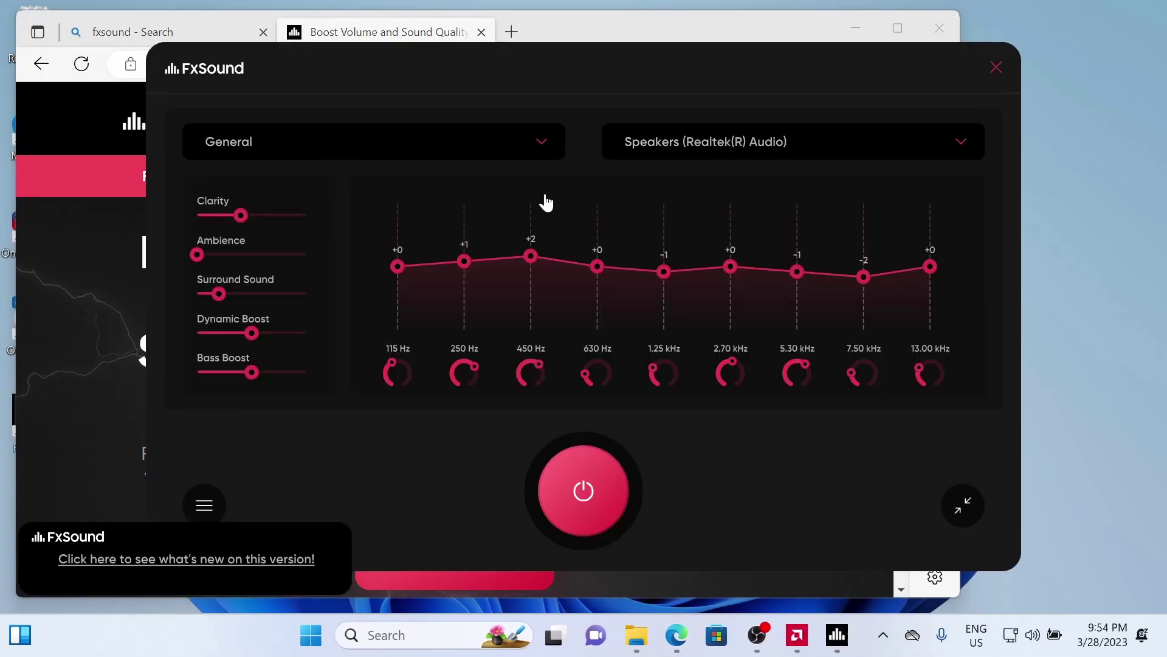
Set the FxSound preset to Music, close it to the tray and open its tray options
left_click(505, 146)
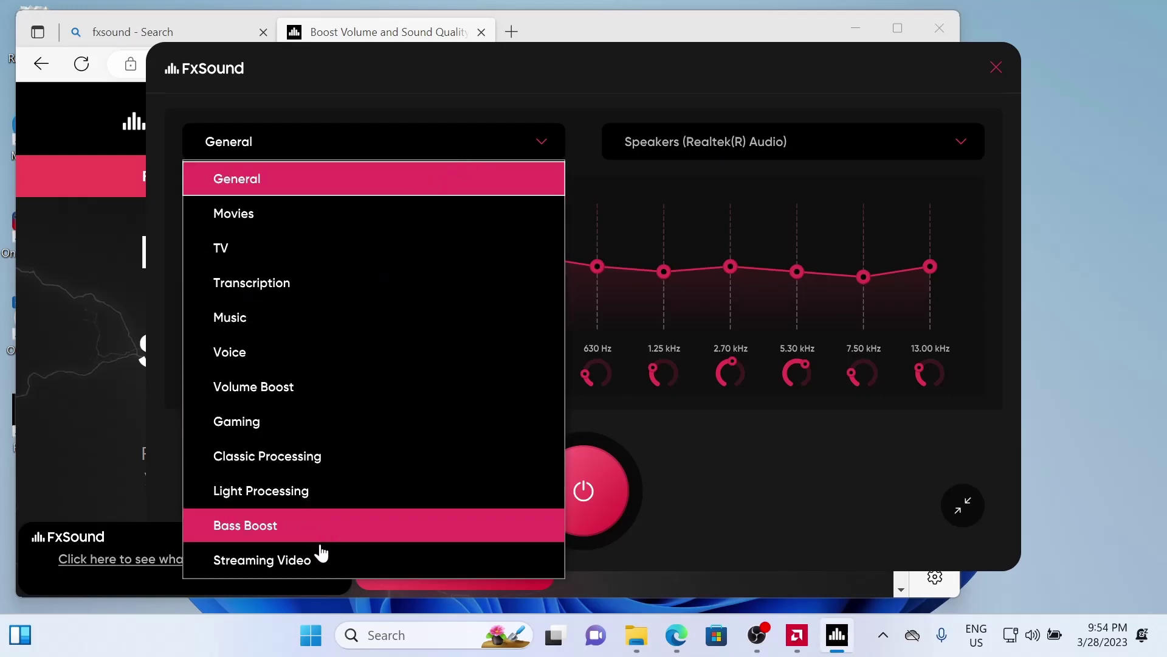
left_click(298, 329)
left_click(996, 67)
left_click(883, 634)
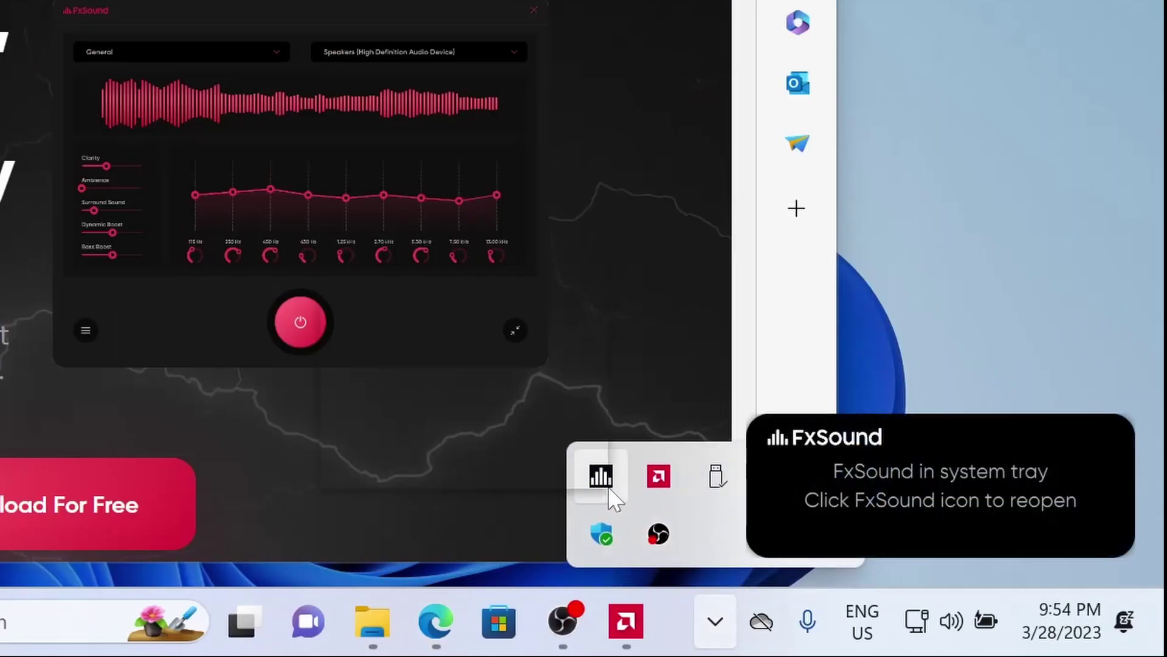
right_click(611, 492)
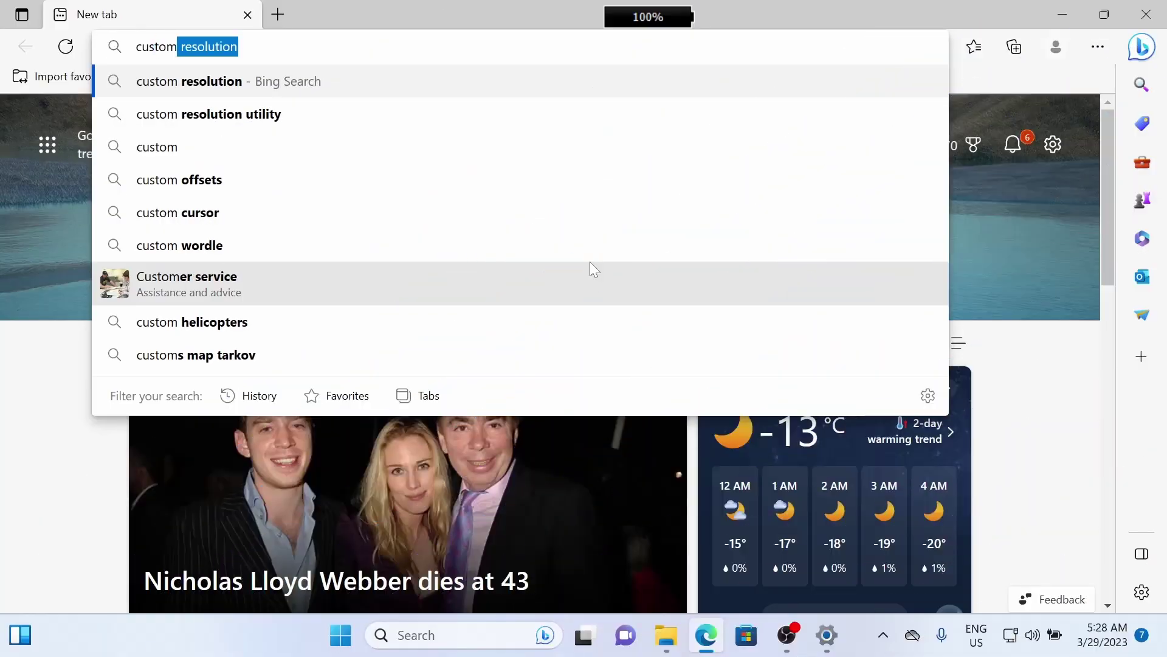
Search custom resolution utility and download cru-1.5.2.zip from lo4d via the US mirror
type("om res")
key("Return")
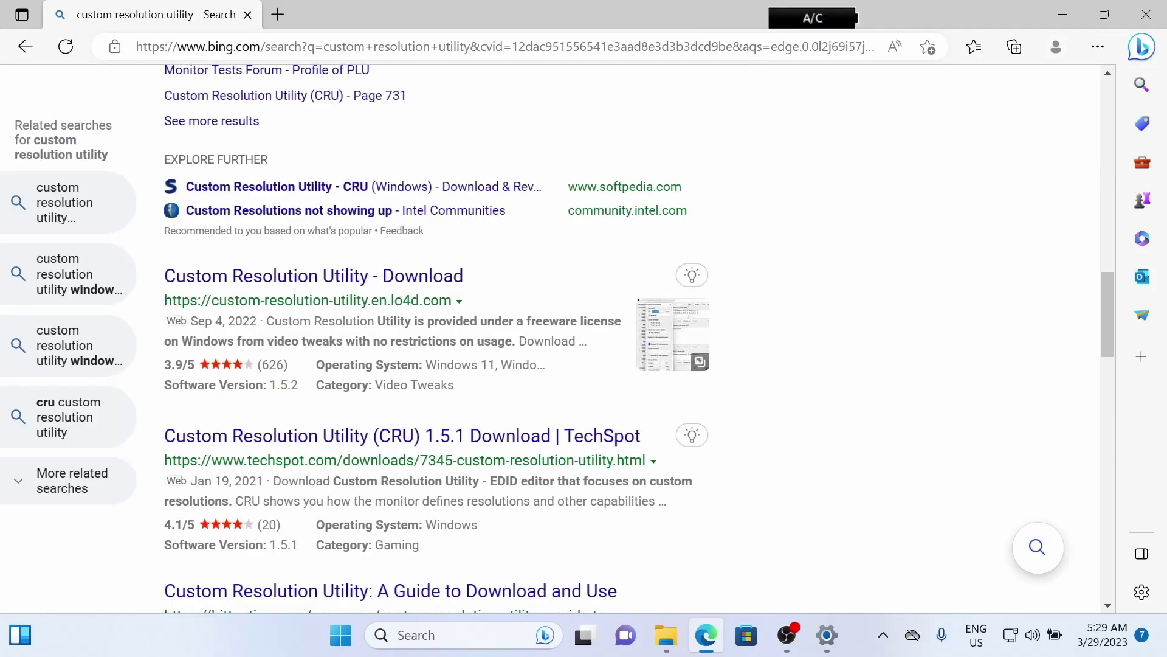
left_click(434, 281)
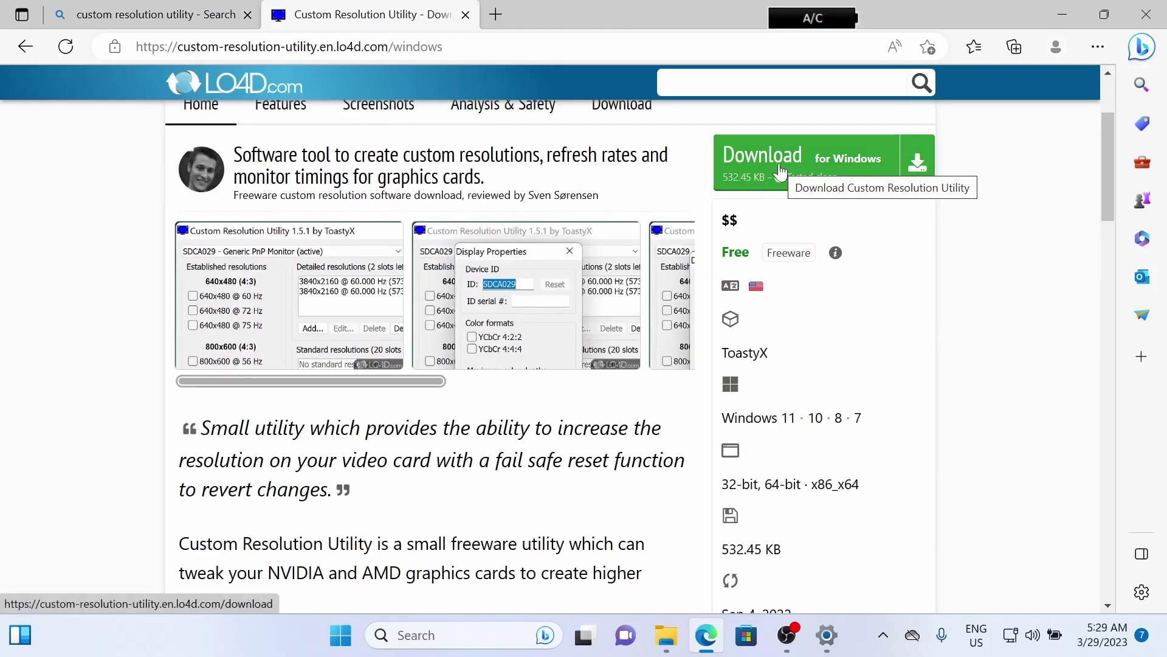
left_click(775, 177)
left_click(550, 389)
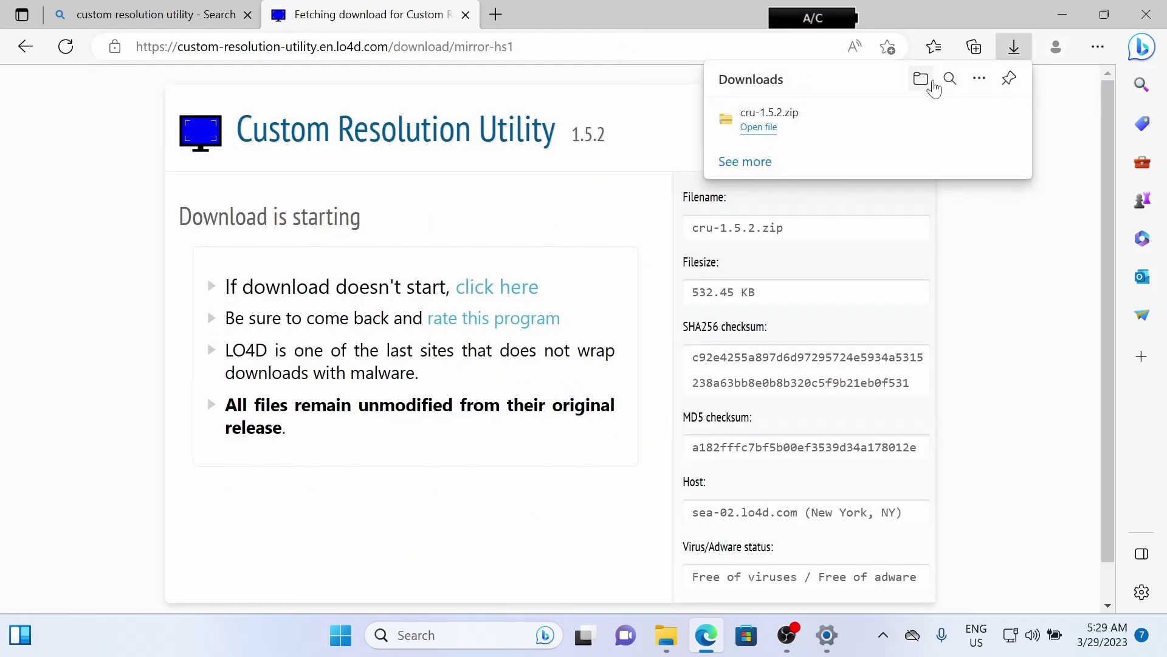
Extract cru-1.5.2.zip into a cru-1.5.2 folder with 7-Zip and run Custom Resolution Utility
left_click(921, 79)
right_click(582, 248)
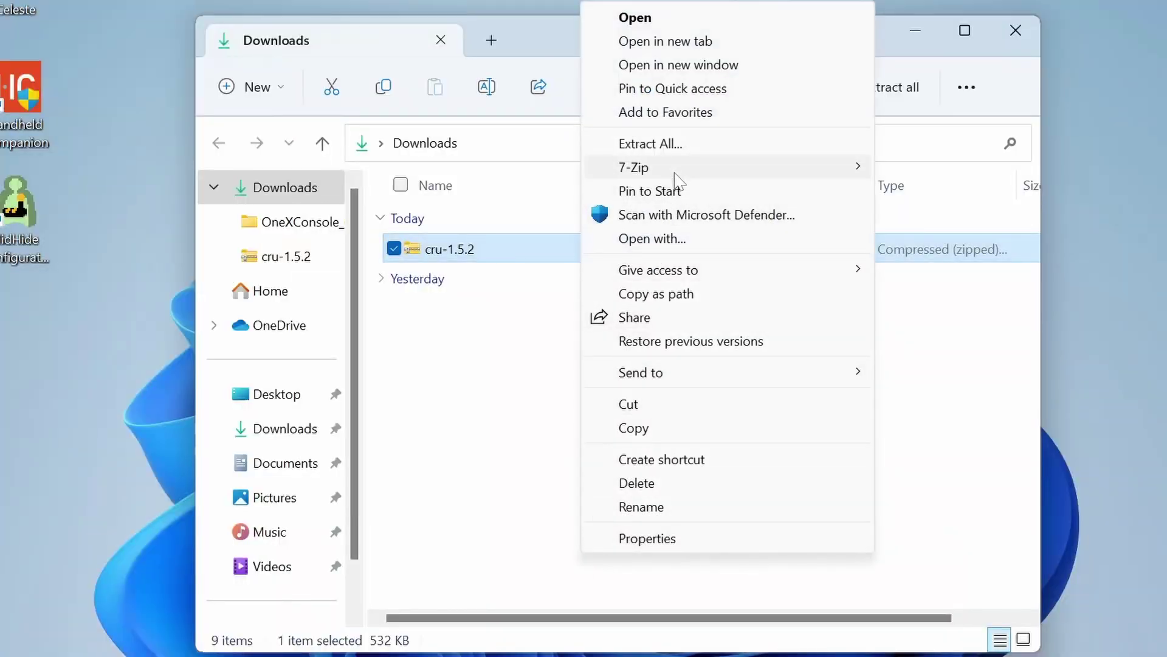
mouse_move(675, 173)
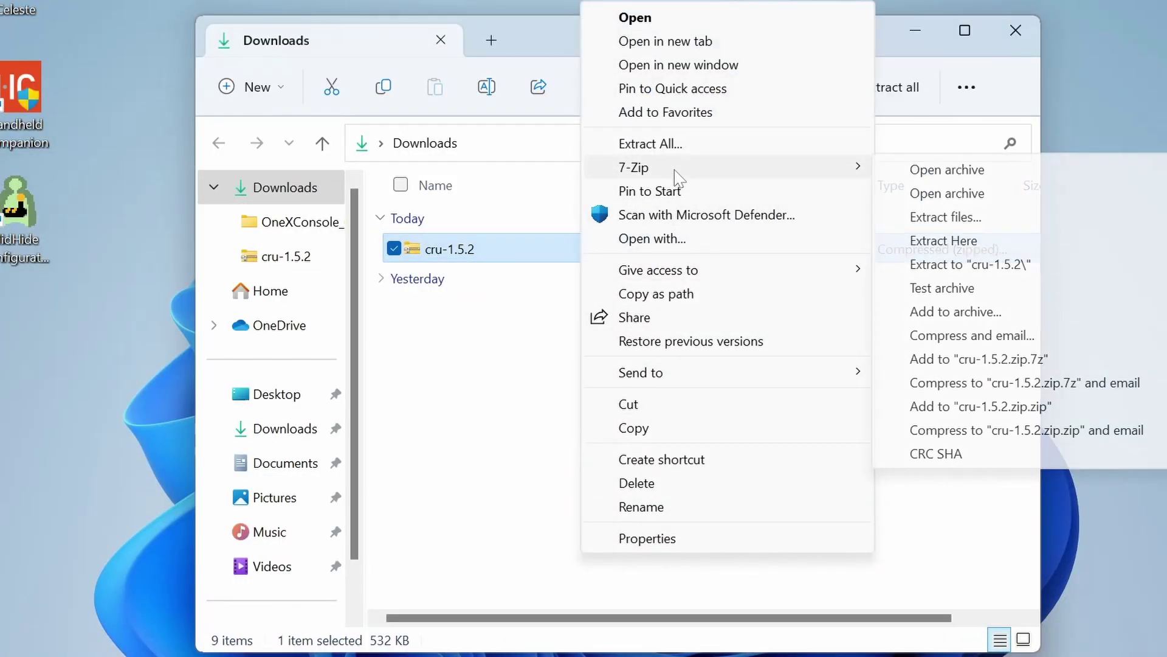
left_click(952, 265)
double_click(459, 282)
double_click(454, 250)
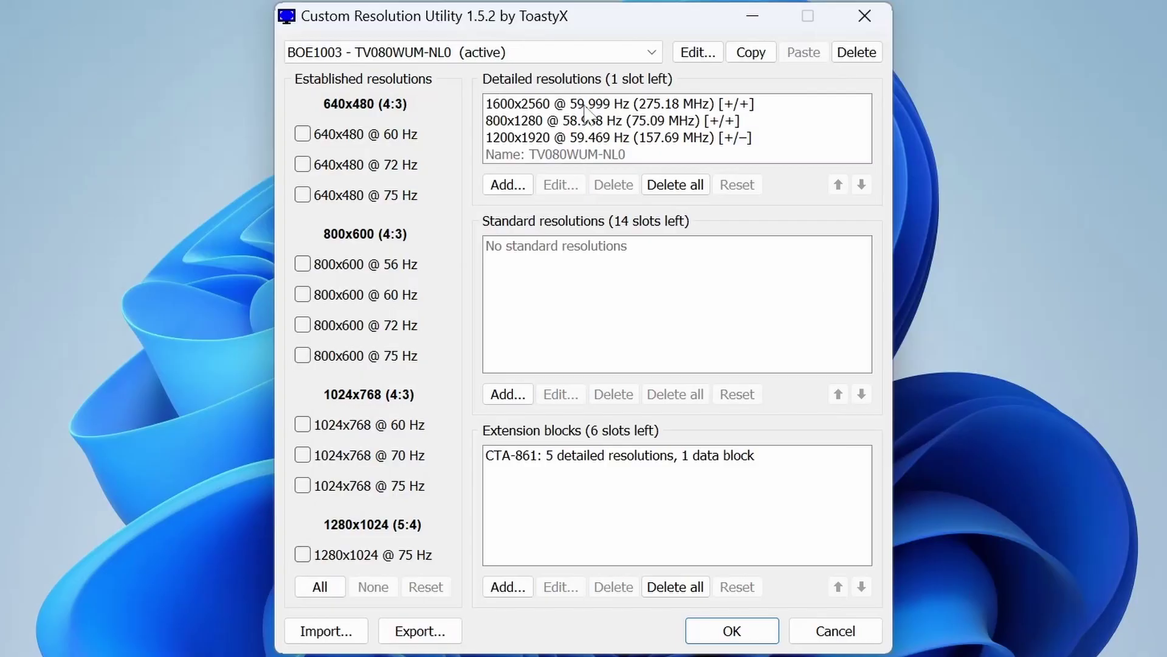
Copy the 1600x2560 @ 59.999 Hz timing and paste it into a new 40 Hz detailed resolution
left_click(568, 104)
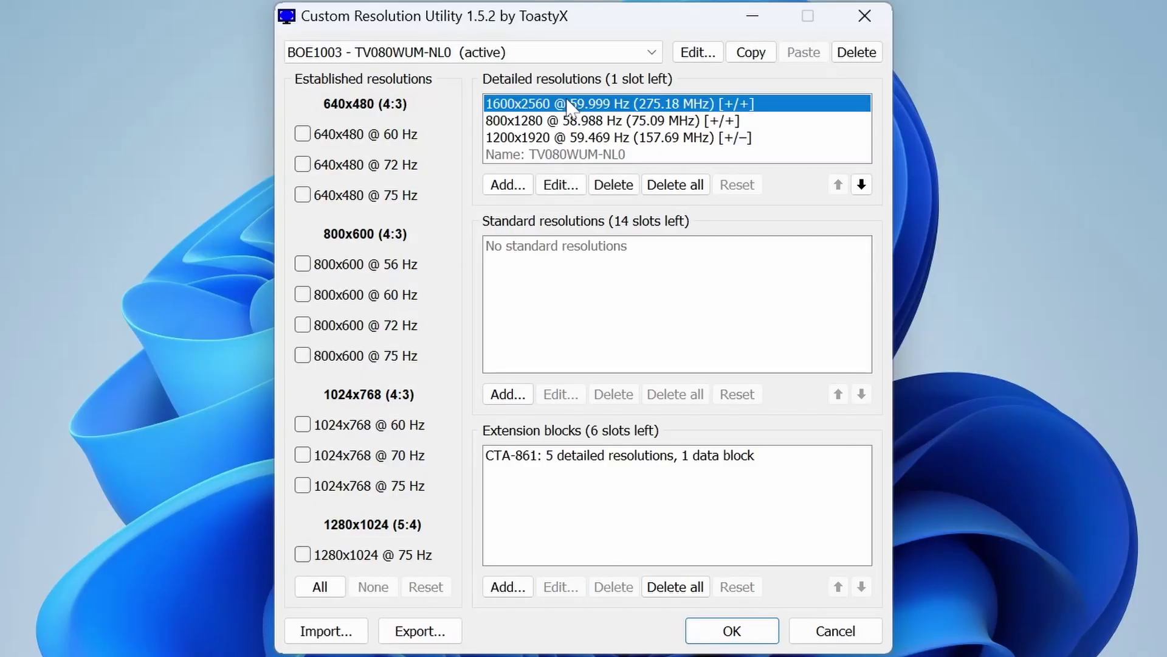
double_click(604, 105)
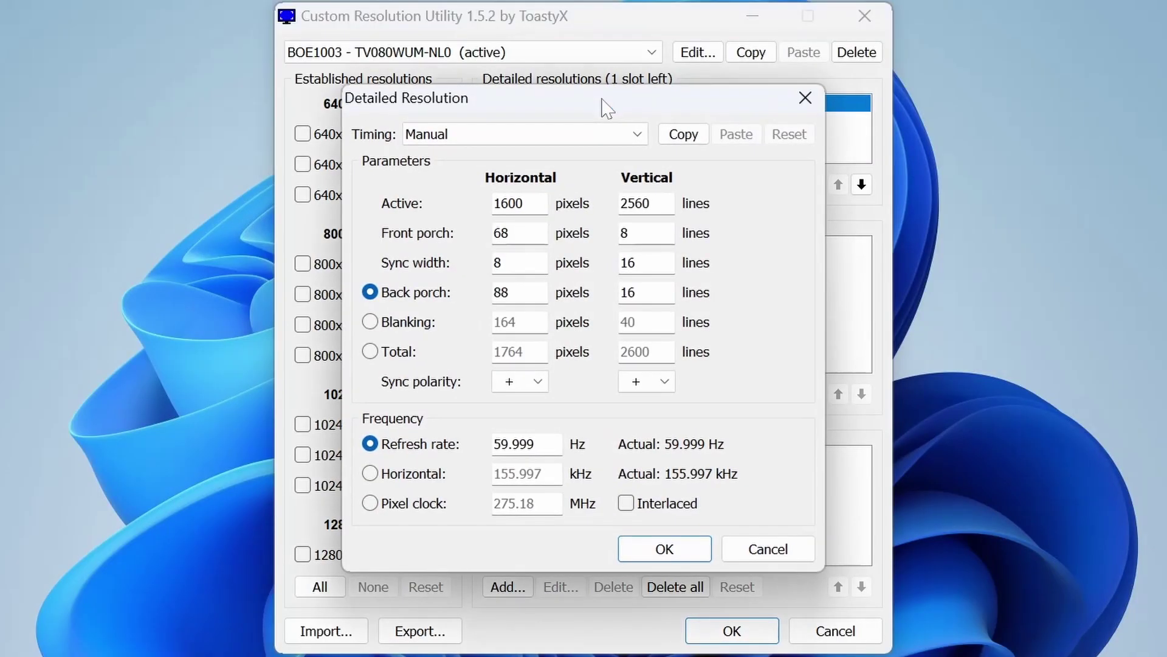
left_click(686, 135)
left_click(687, 548)
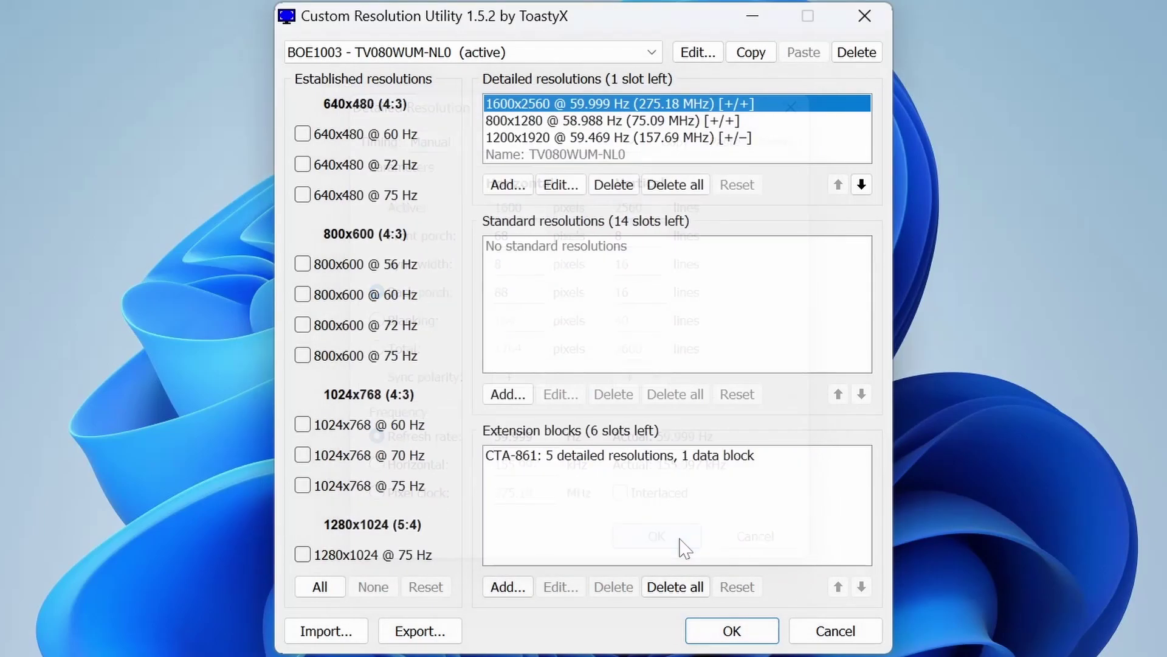
left_click(508, 185)
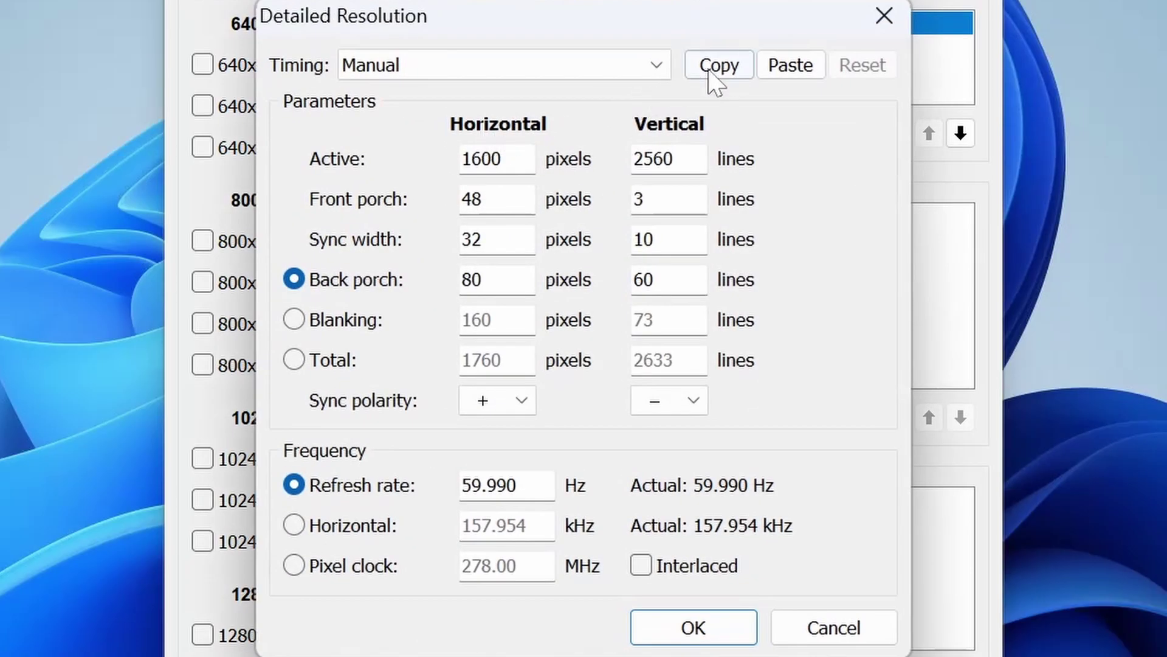
left_click(790, 67)
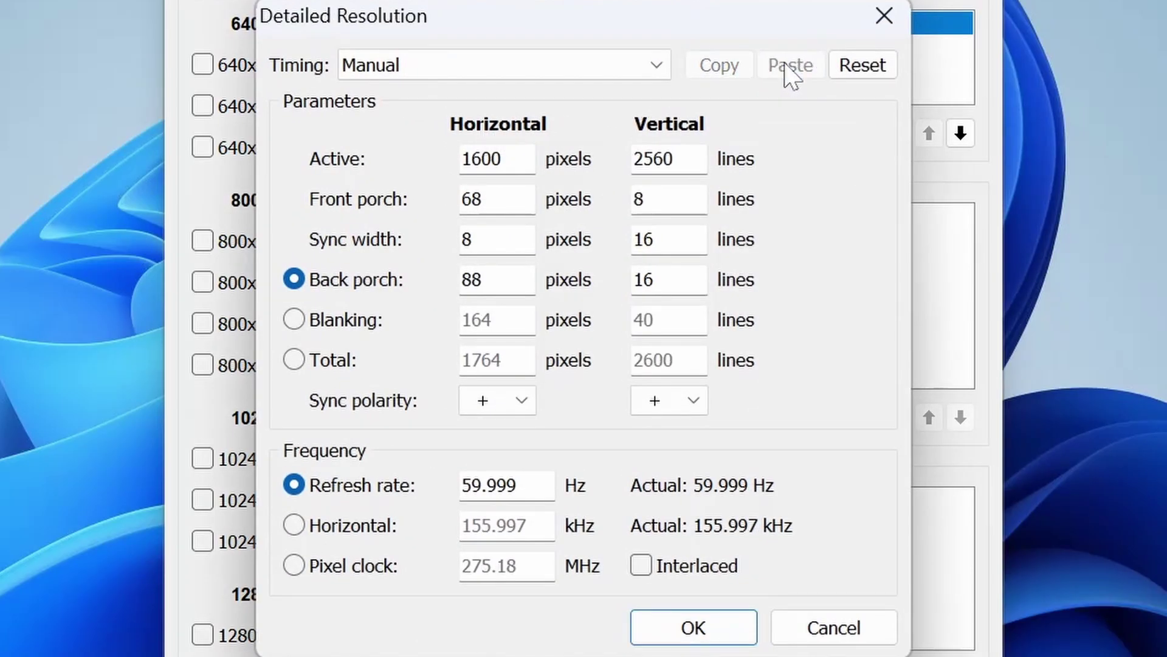
type("40")
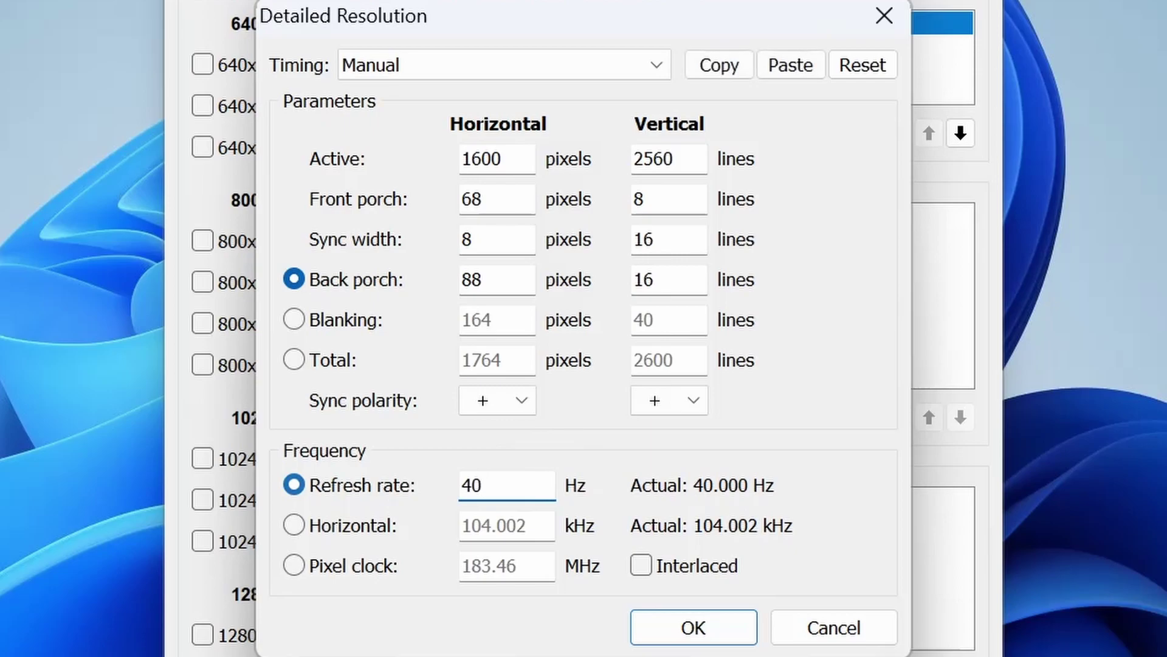
left_click(681, 636)
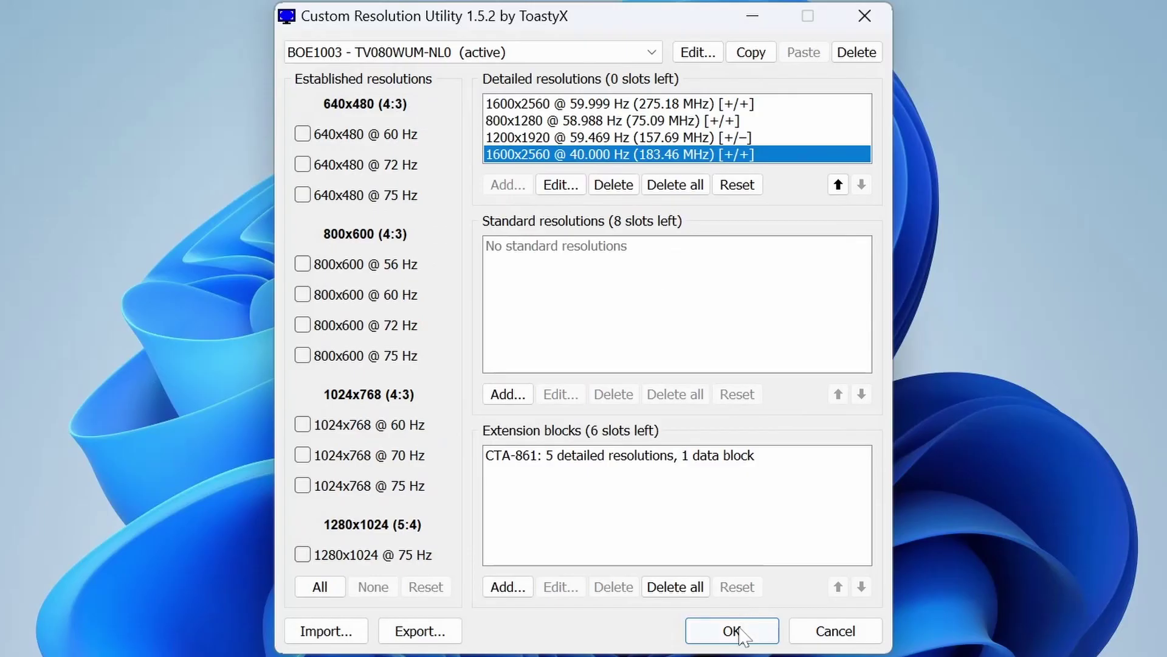
Save the CRU changes and show Advanced display's refresh rates, now listing 40 Hz and 60 Hz
left_click(735, 632)
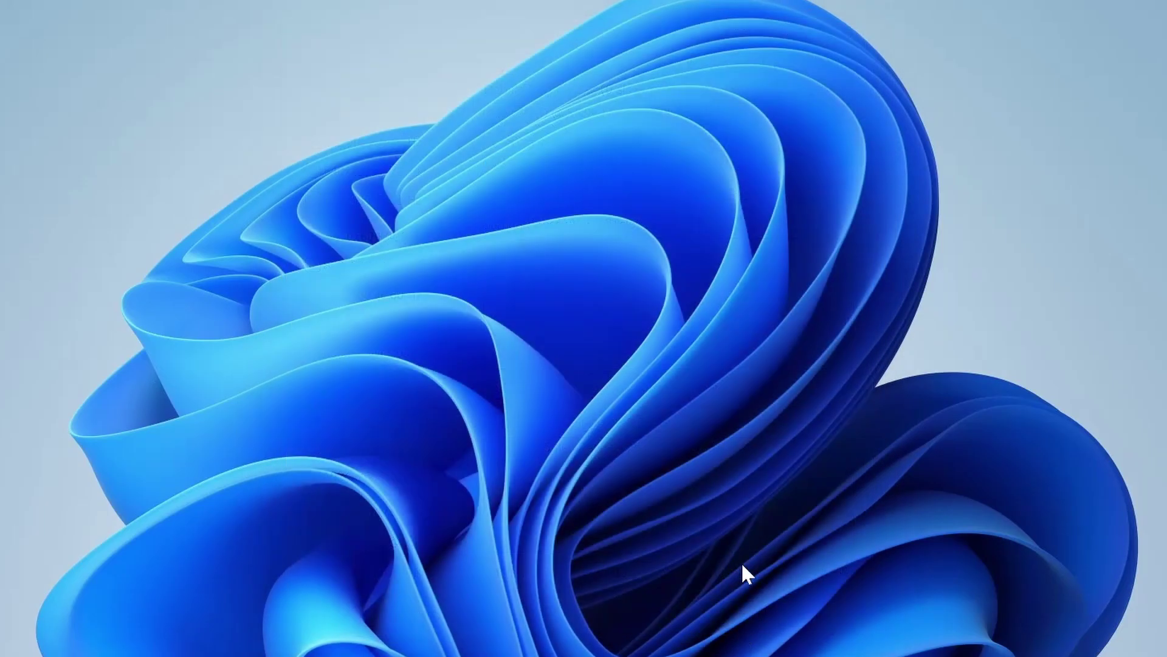
right_click(818, 322)
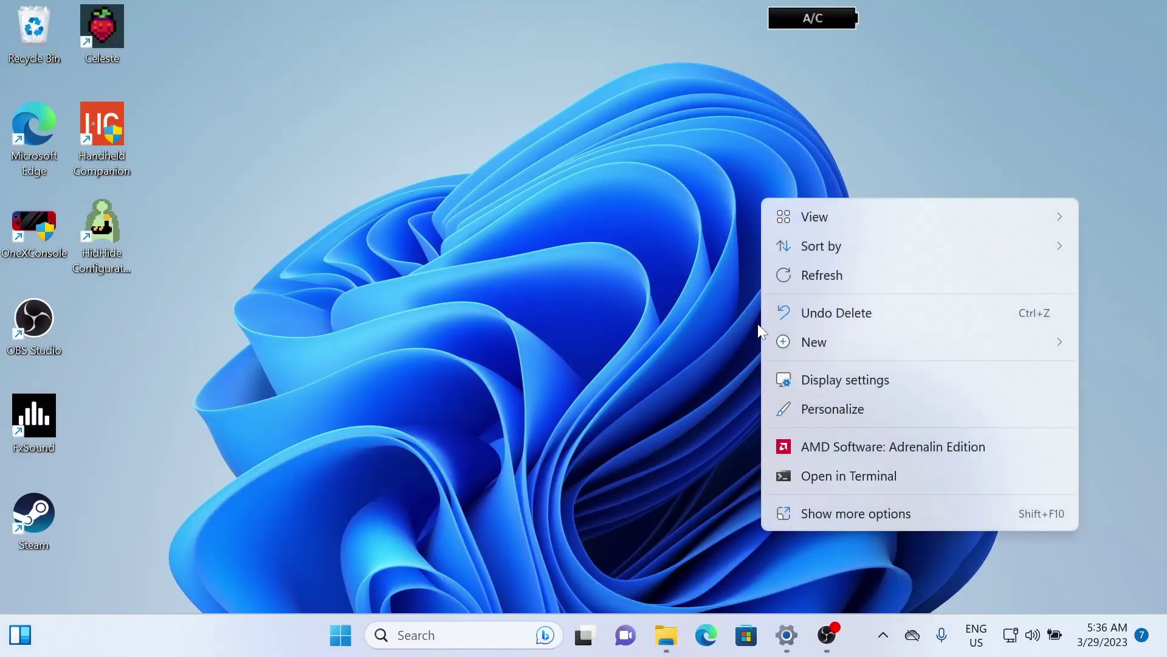
left_click(819, 380)
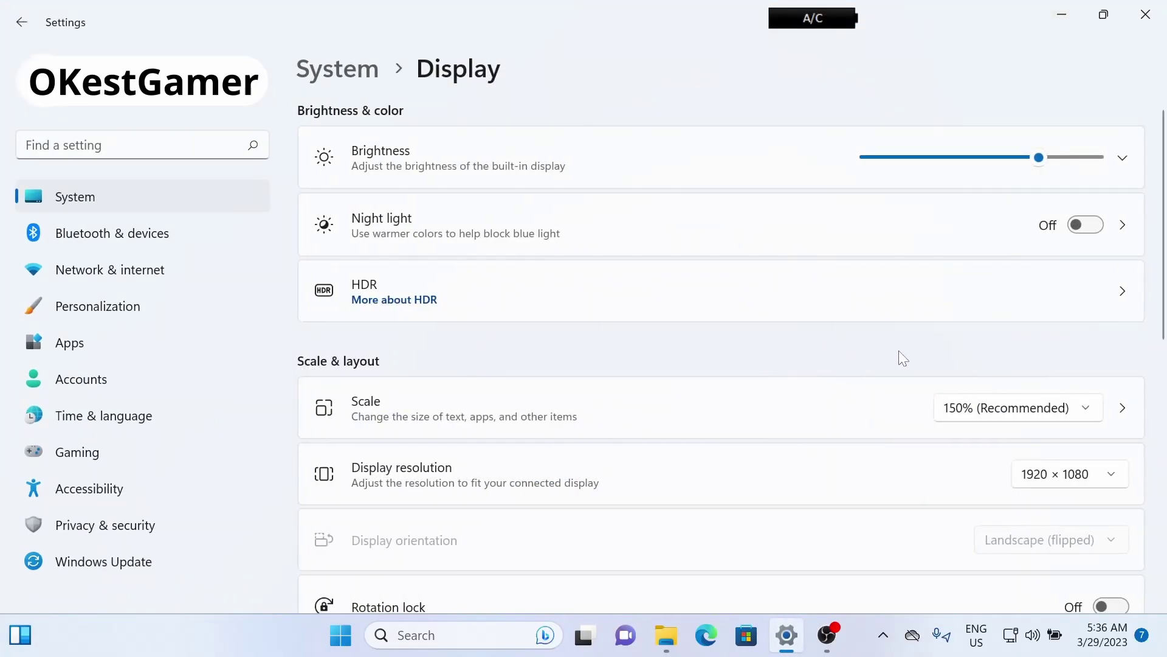
scroll(899, 358, "down", 5)
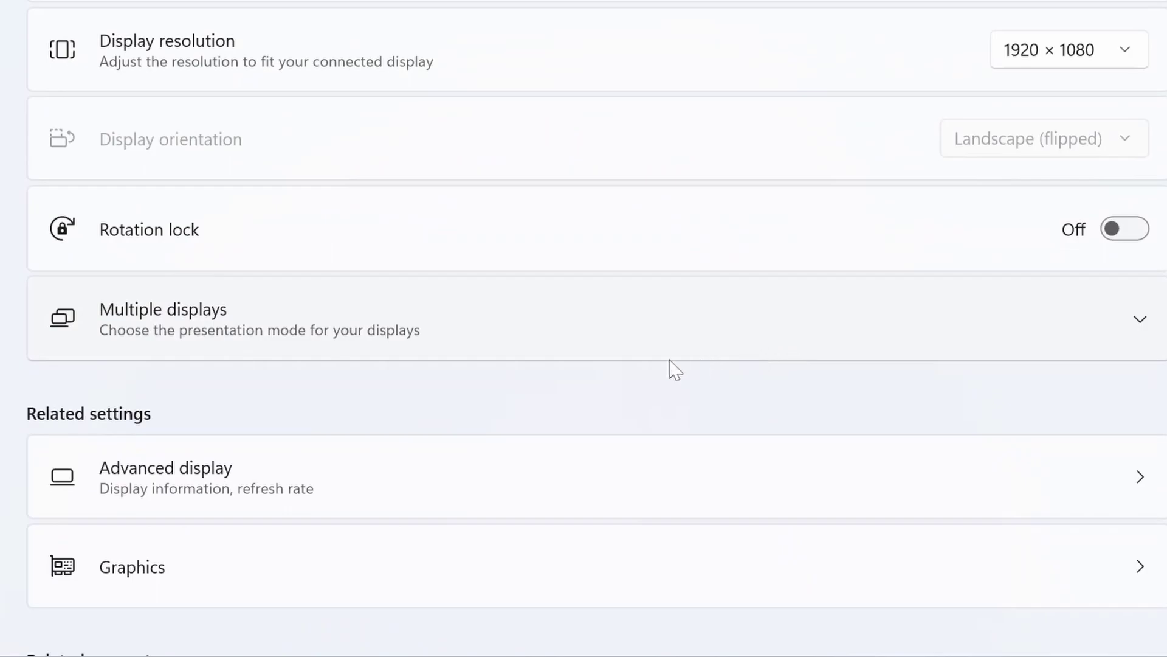
scroll(705, 364, "down", 3)
left_click(961, 281)
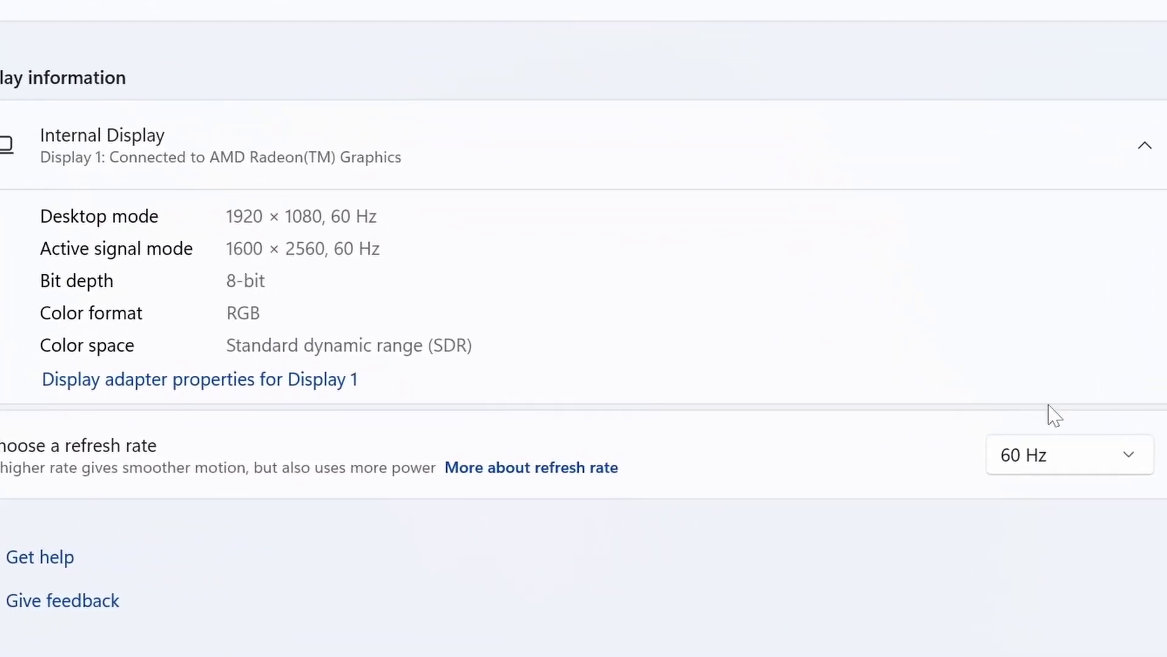
left_click(1082, 455)
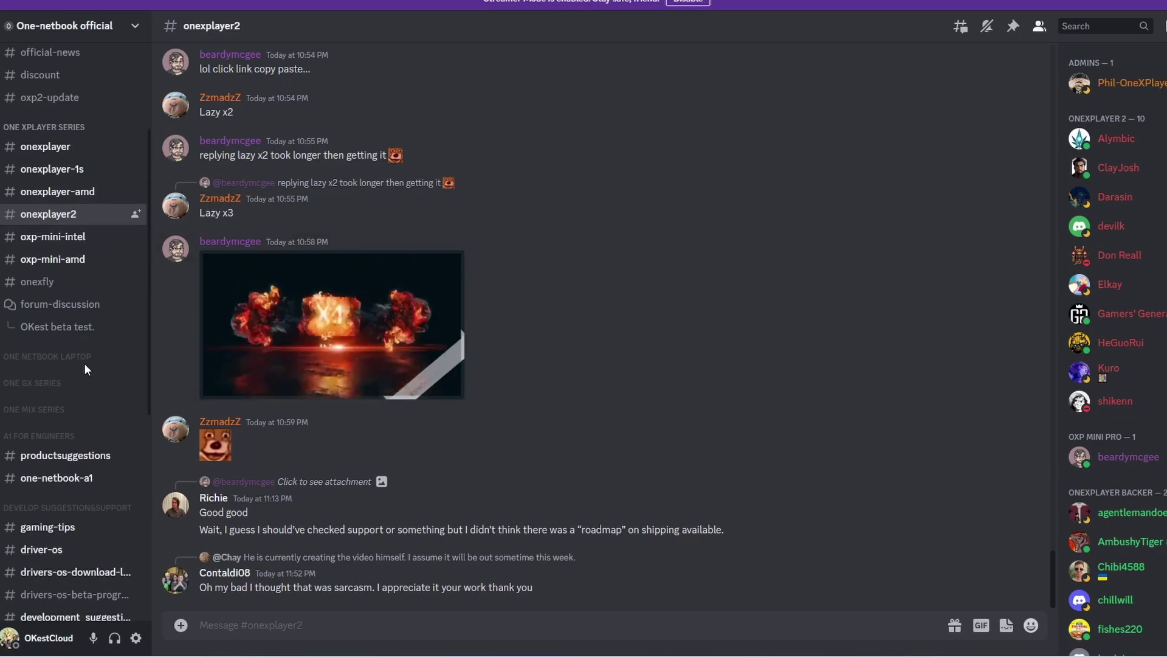
Browse the -support, -known-issues and -ask-for-mod channels in the Discord sidebar
scroll(83, 365, "down", 2)
scroll(83, 364, "down", 6)
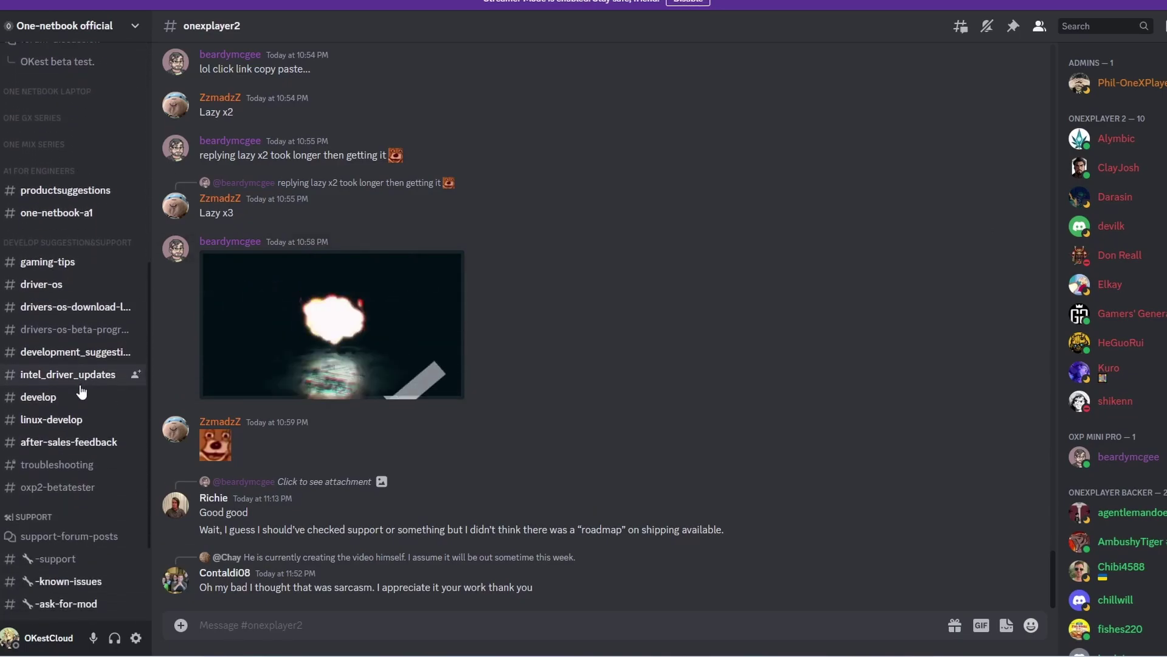
left_click(68, 493)
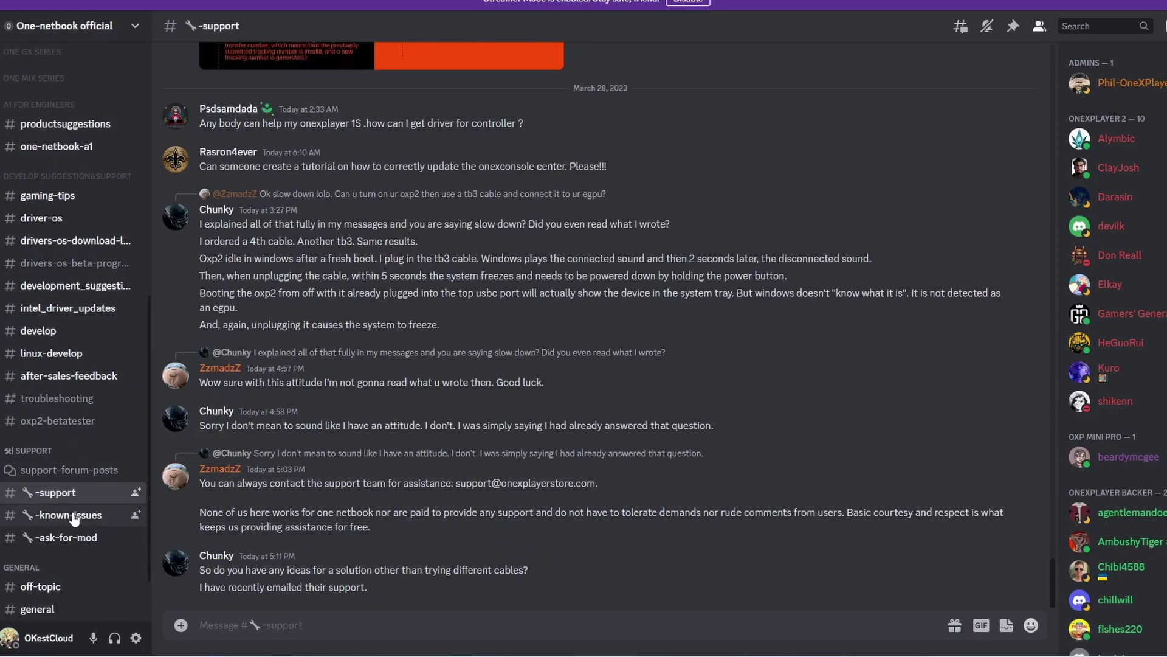
left_click(74, 516)
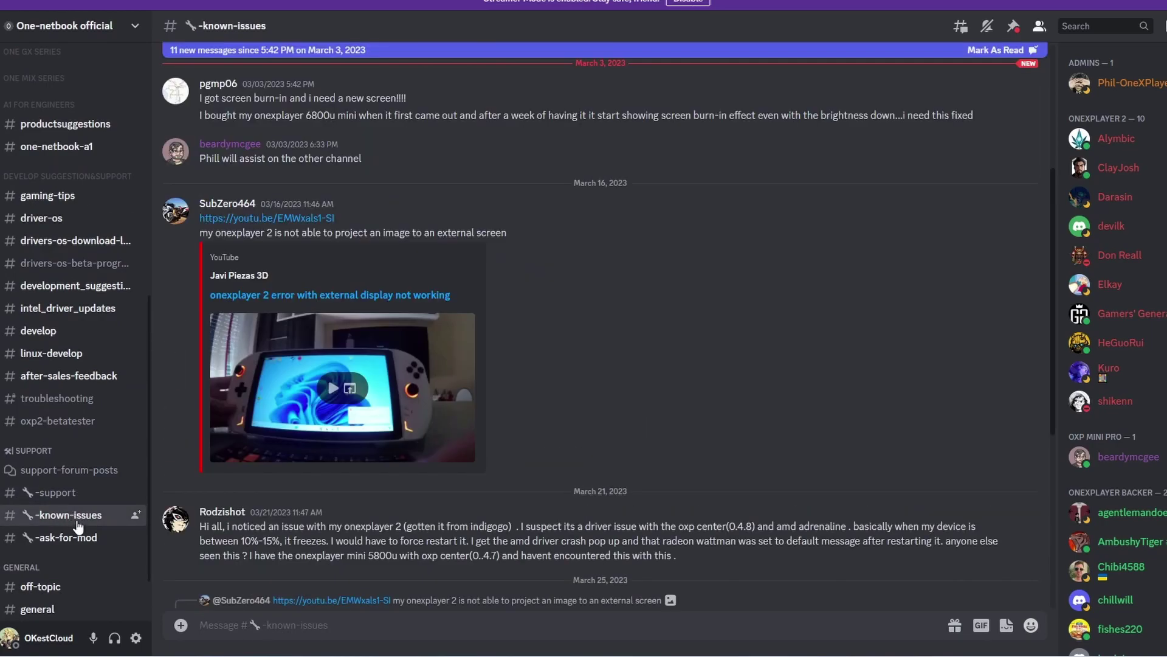
left_click(73, 539)
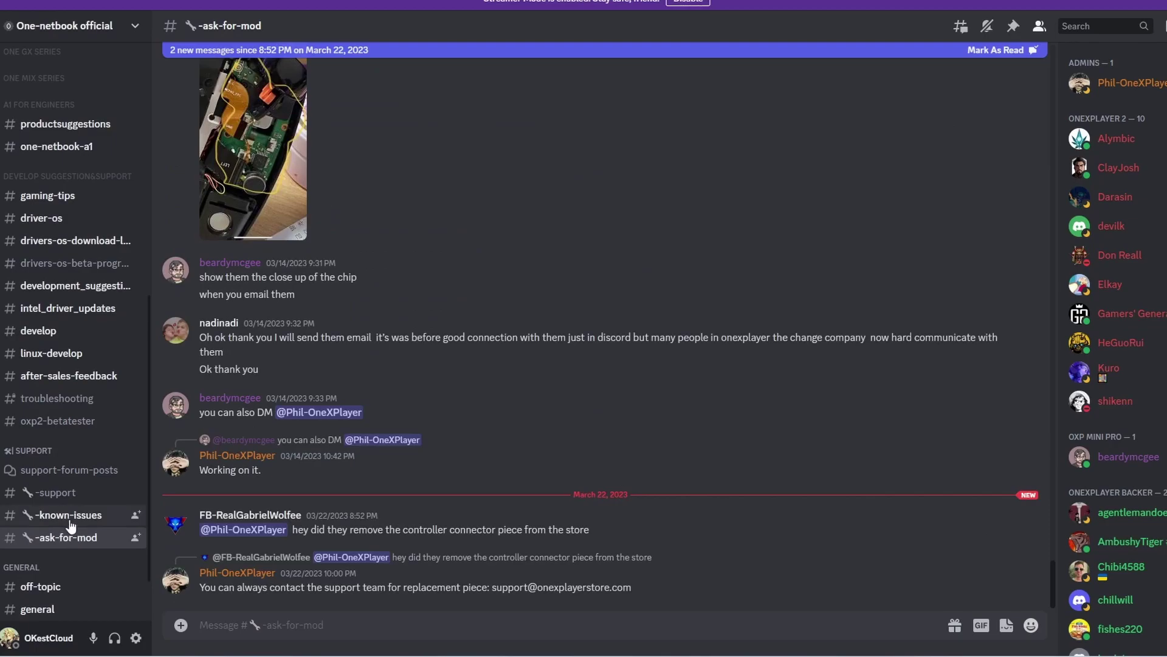
scroll(74, 405, "up", 4)
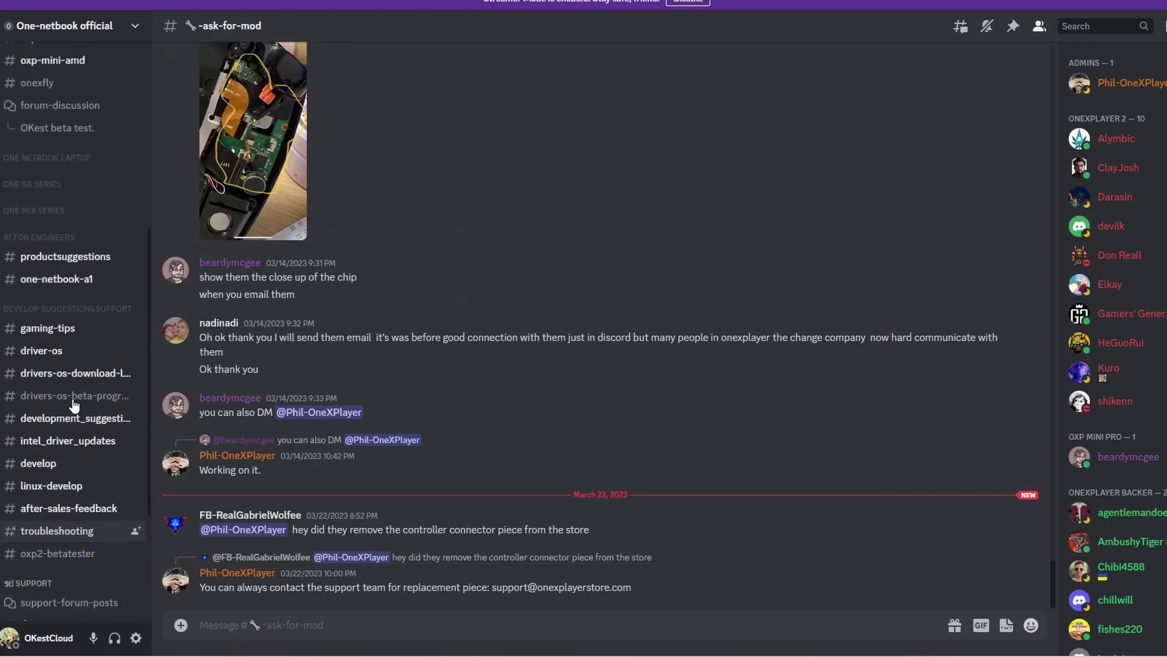
scroll(73, 404, "up", 6)
Post "hello from youtube" in the #onexplayer2 channel
left_click(73, 214)
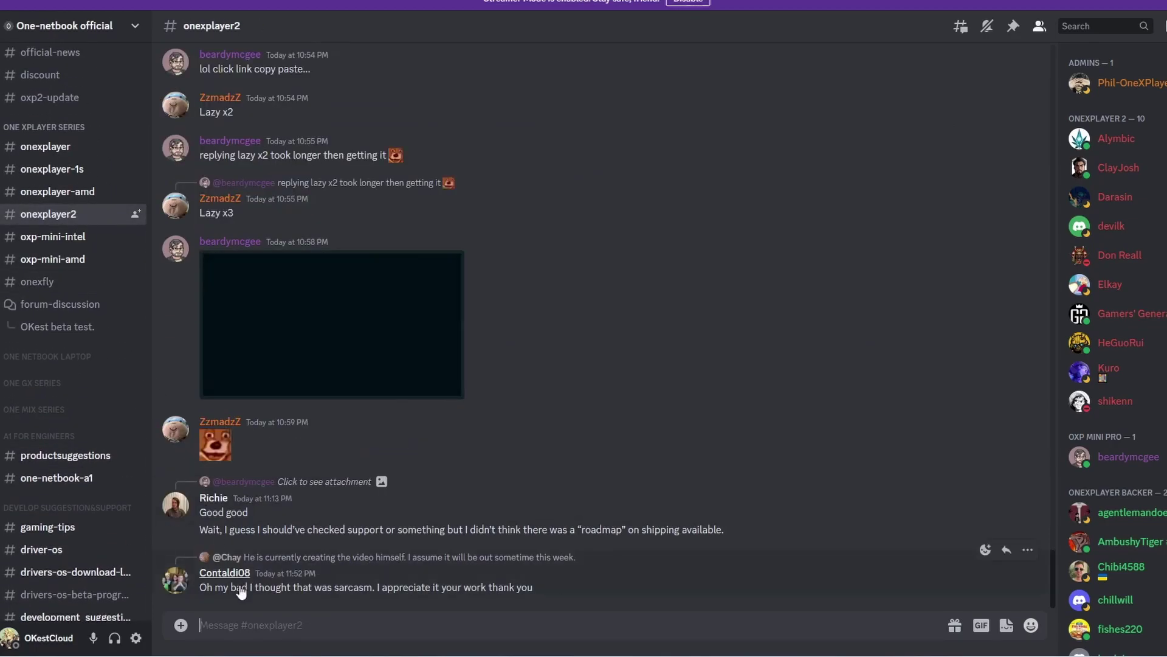
type("hello from youtube")
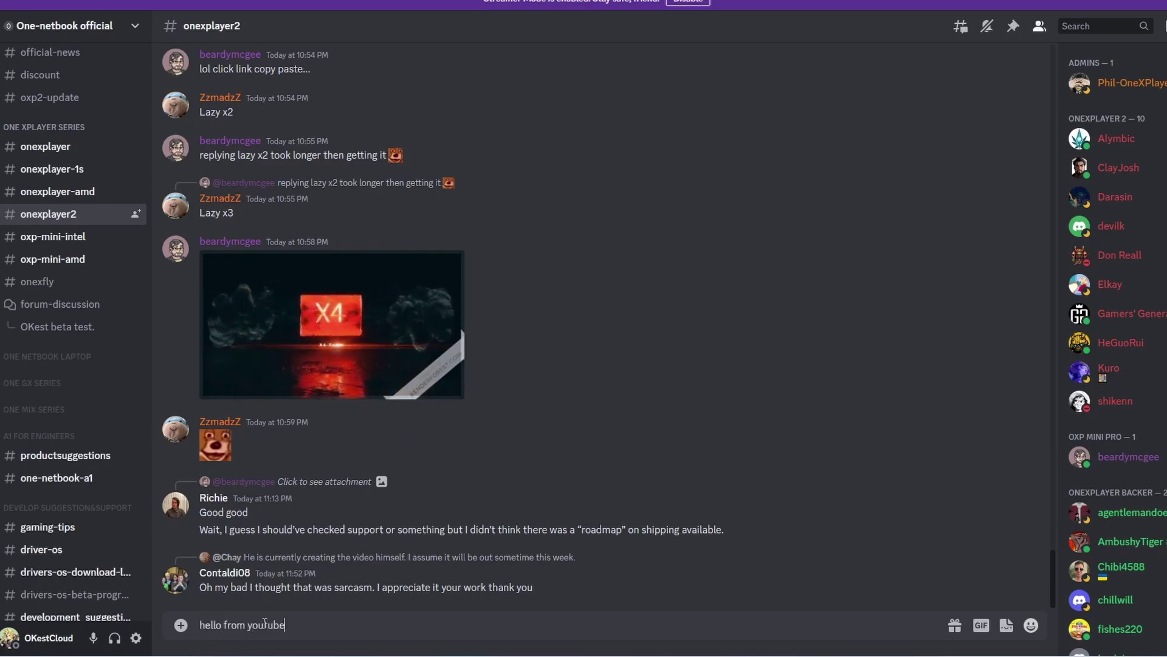
key("Return")
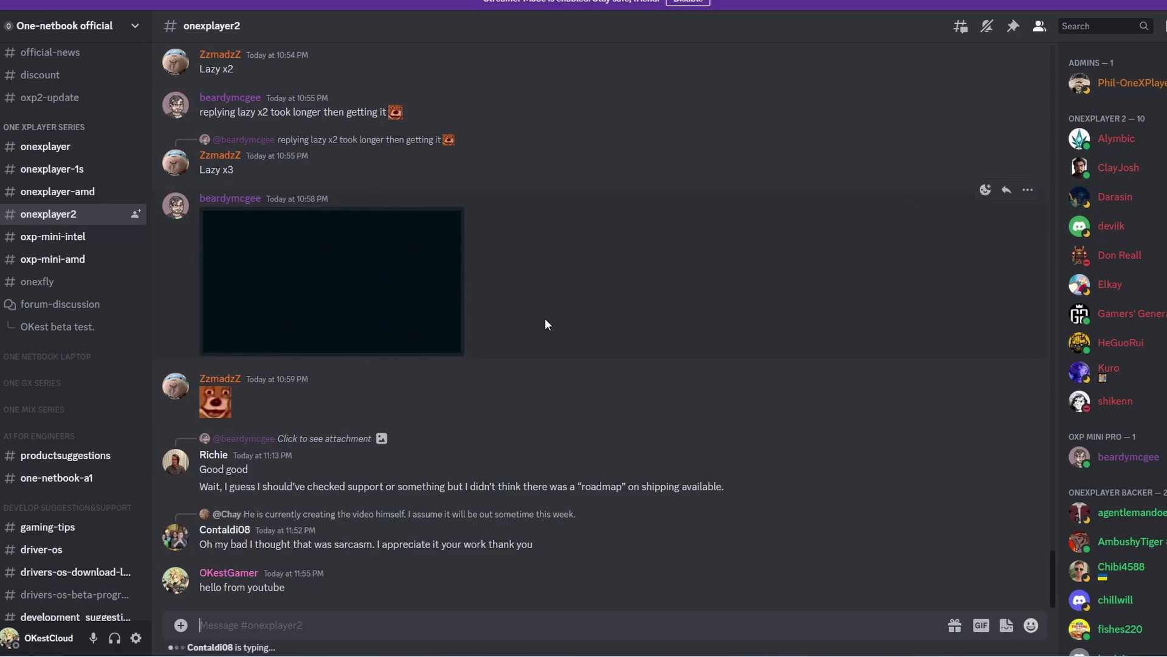
left_click(1013, 27)
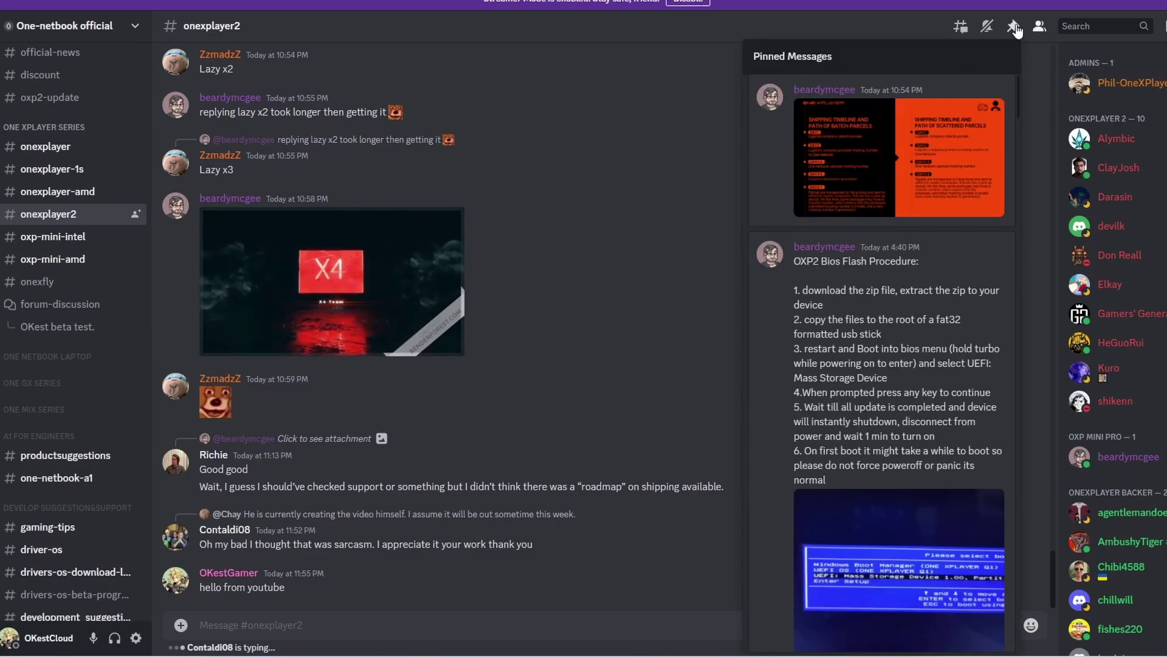
scroll(853, 250, "down", 2)
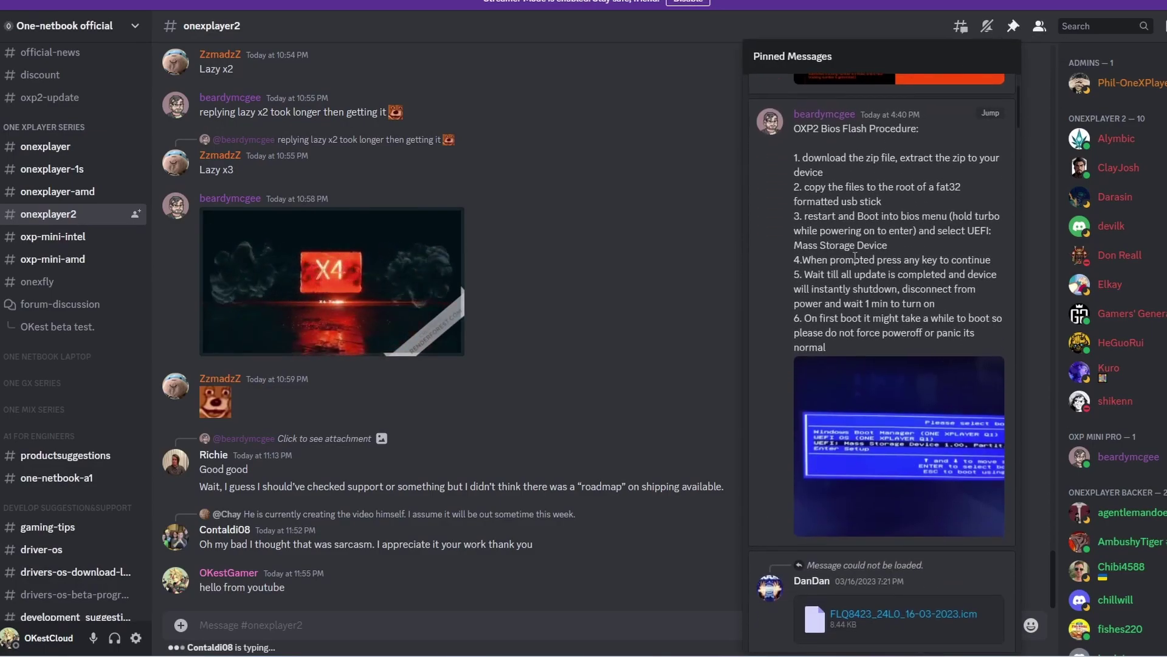
scroll(855, 258, "down", 4)
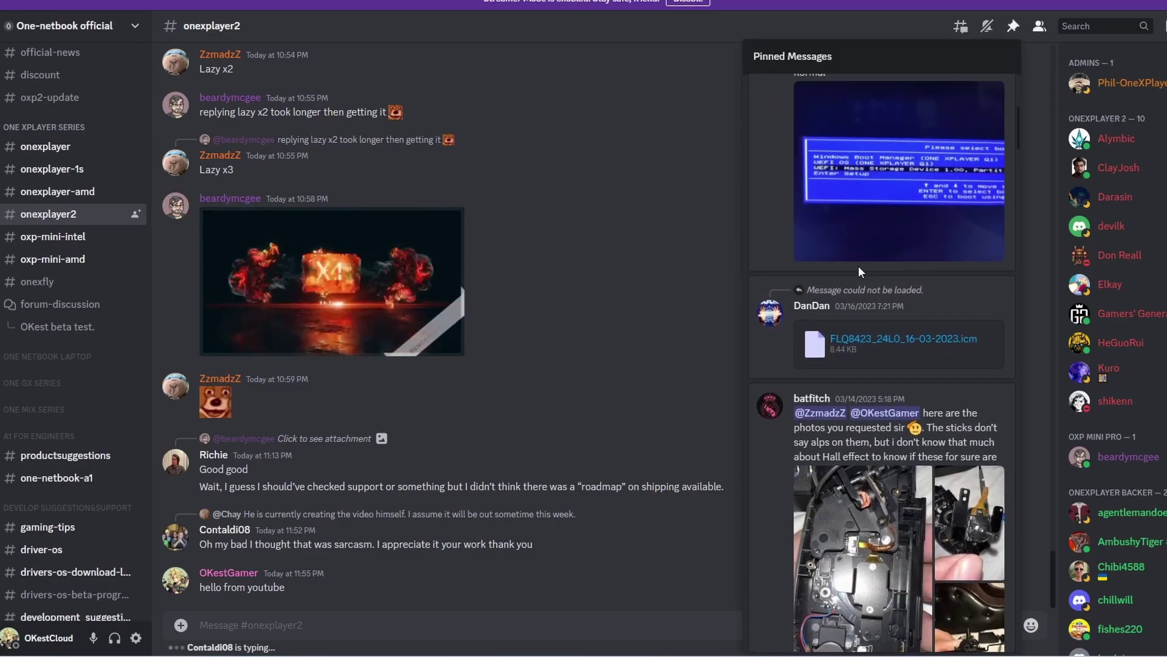
scroll(859, 265, "down", 4)
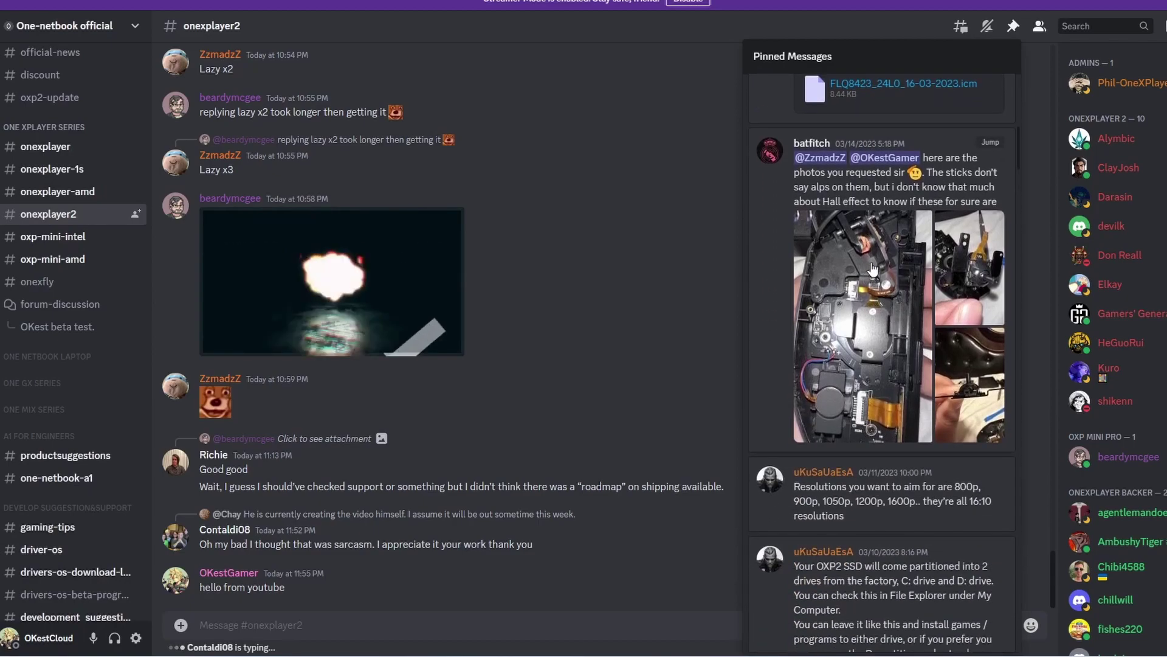
scroll(873, 267, "up", 1)
key("Escape")
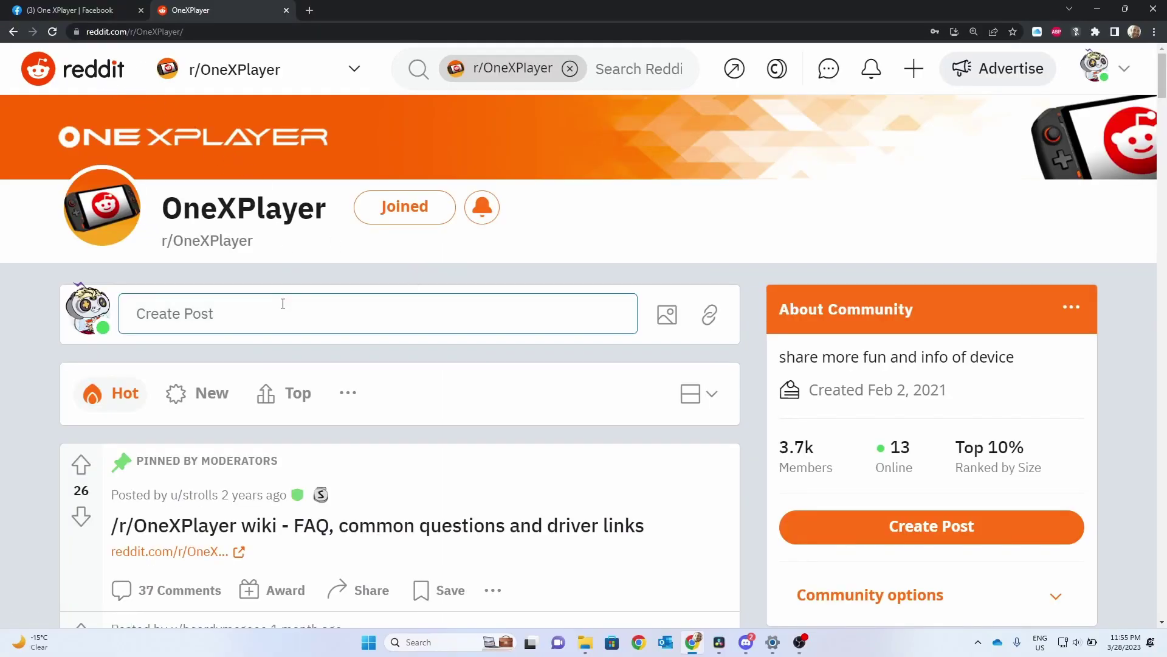
scroll(283, 307, "down", 2)
scroll(310, 303, "down", 4)
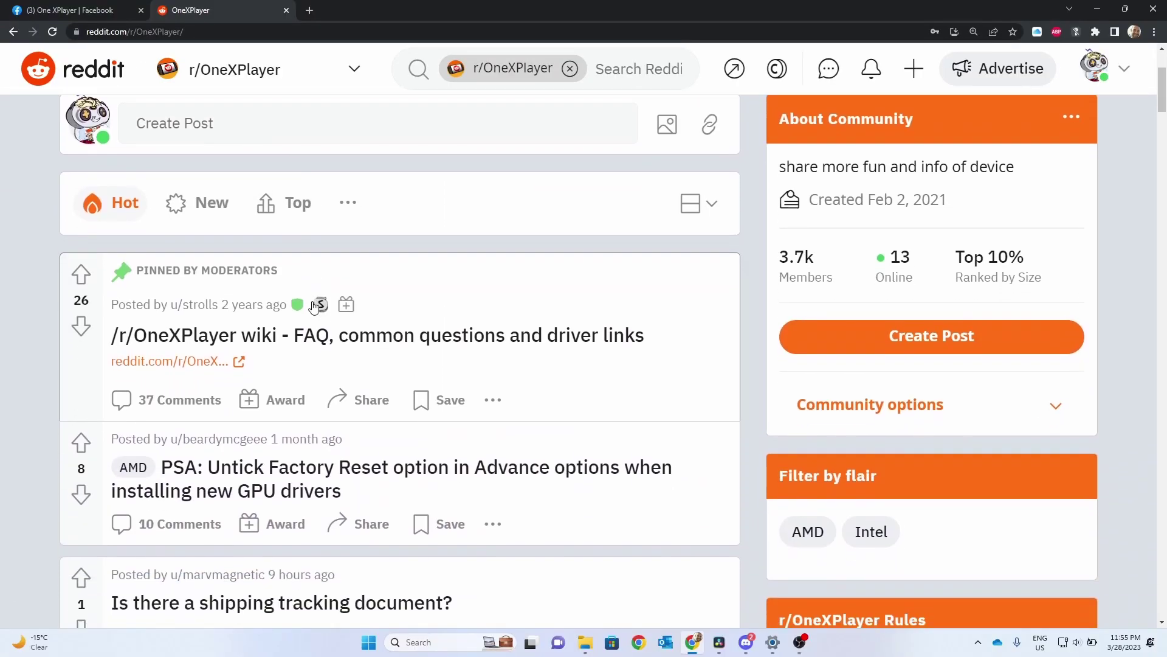
scroll(327, 305, "down", 4)
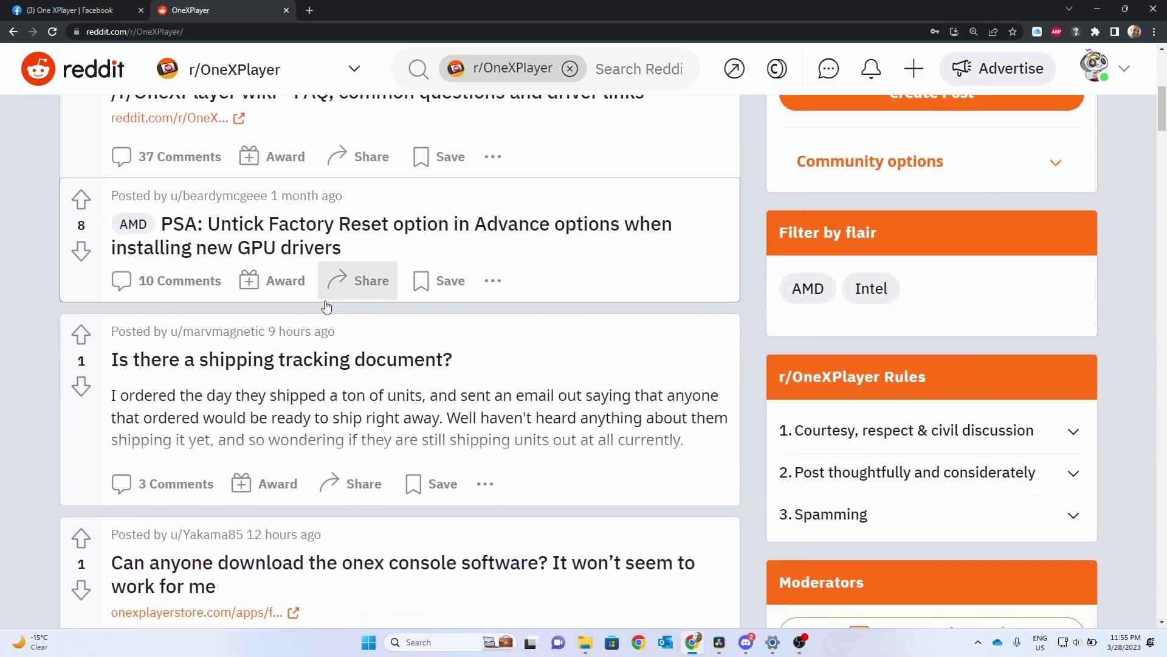
scroll(355, 302, "down", 2)
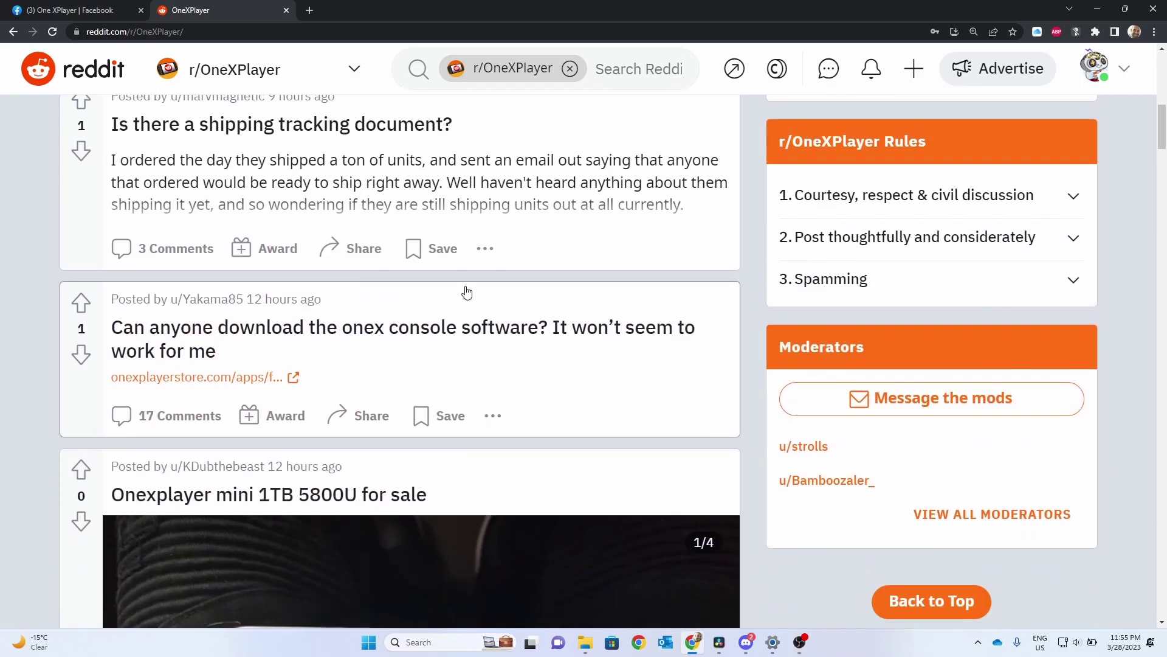
scroll(451, 304, "down", 6)
scroll(464, 266, "up", 10)
scroll(462, 266, "up", 8)
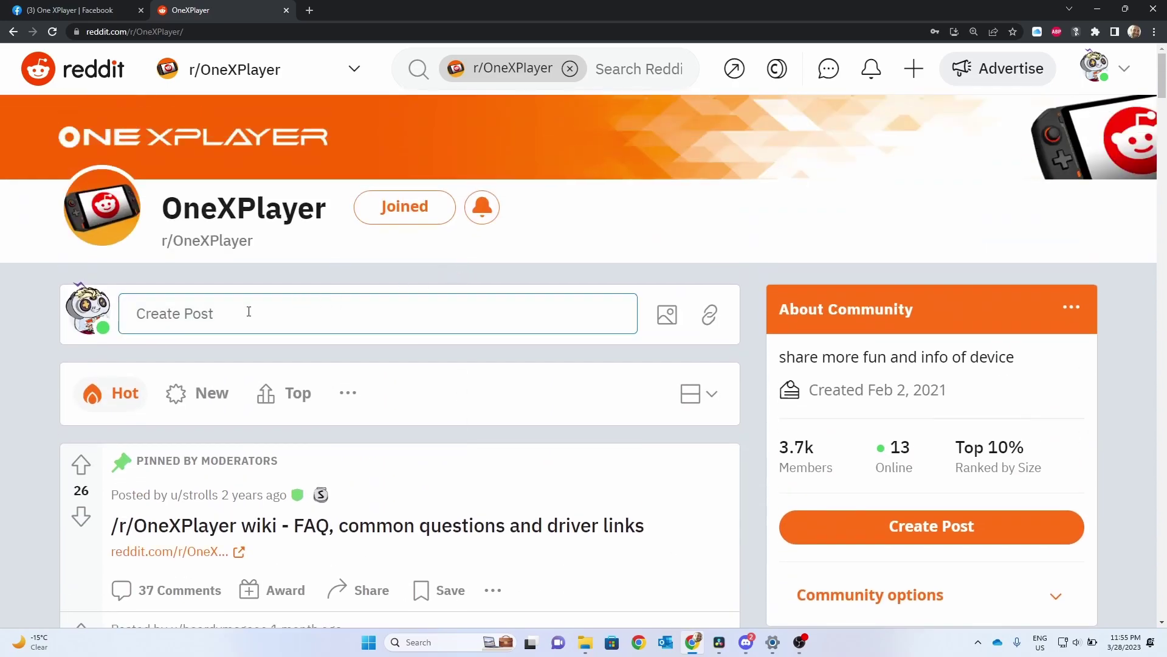
left_click(248, 311)
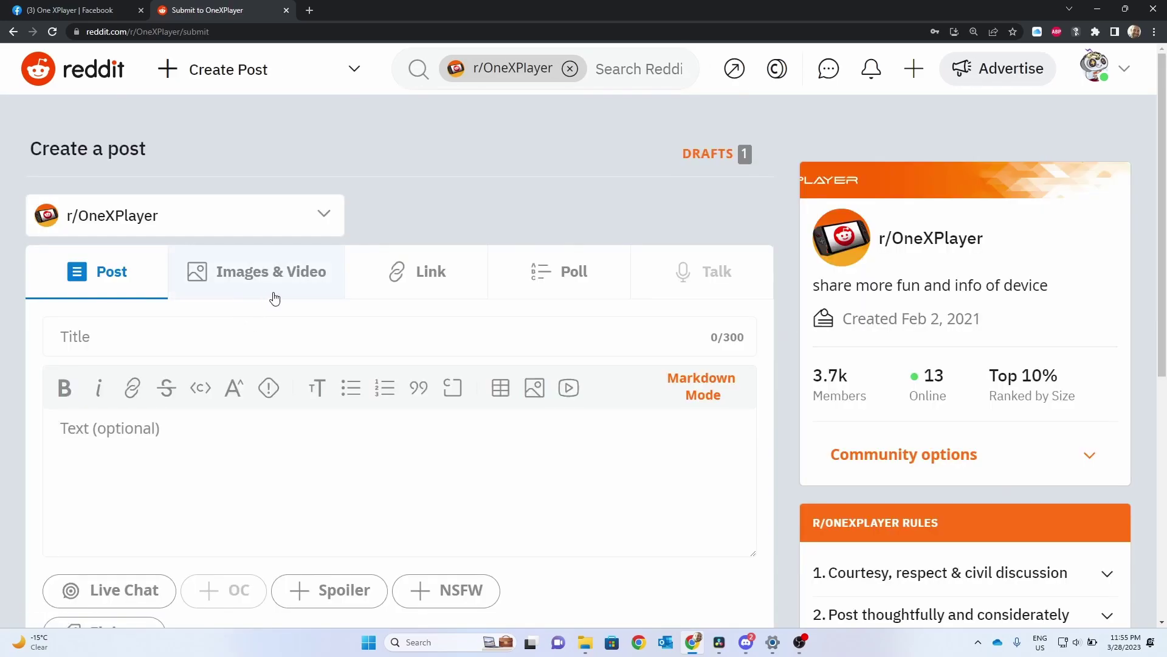
left_click(13, 31)
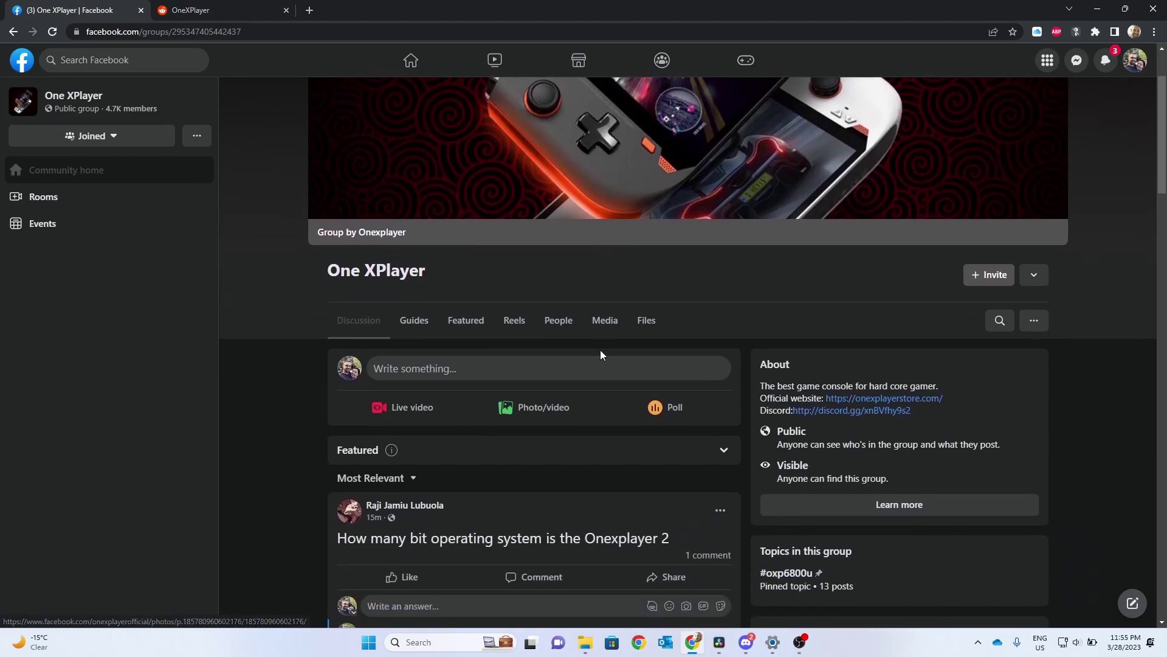
Scroll down through the One XPlayer Facebook group's recent posts, then back up slightly
scroll(599, 403, "down", 4)
scroll(527, 418, "down", 3)
scroll(550, 409, "down", 5)
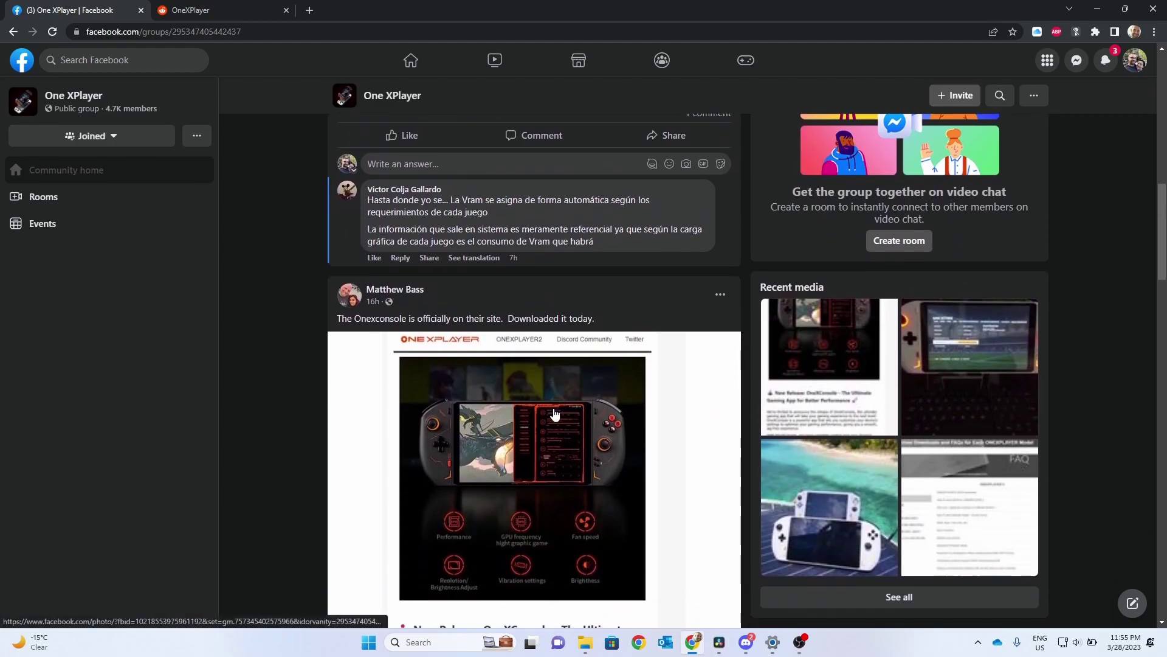
scroll(580, 392, "down", 5)
scroll(586, 384, "down", 8)
scroll(585, 382, "down", 5)
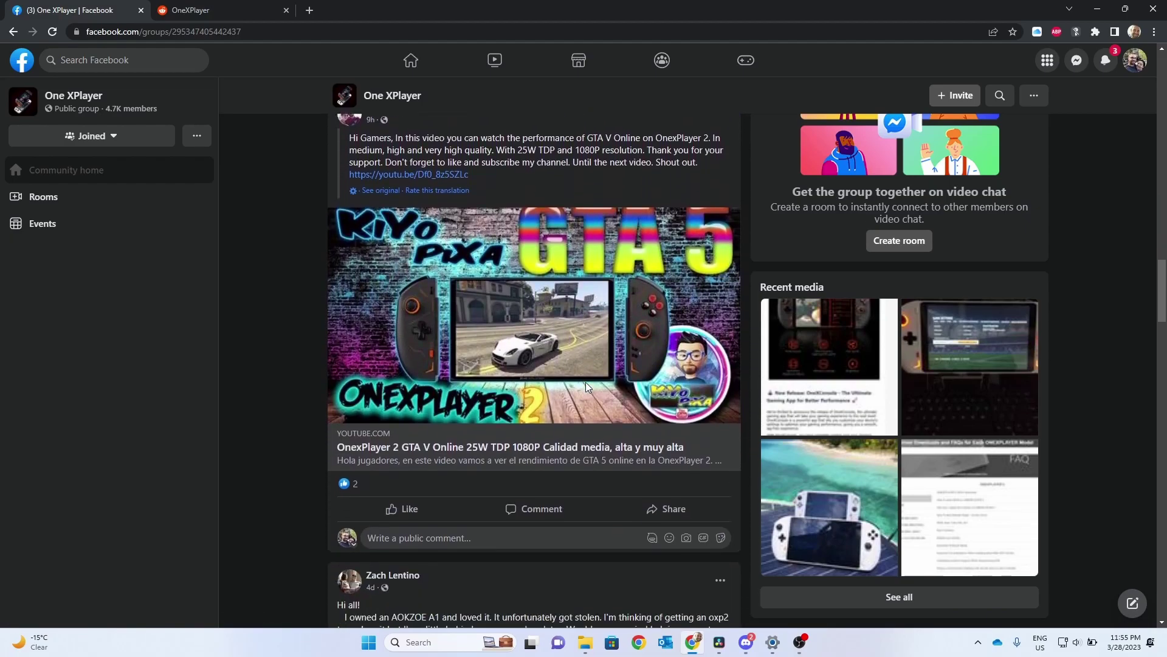
scroll(586, 384, "down", 2)
scroll(587, 382, "up", 5)
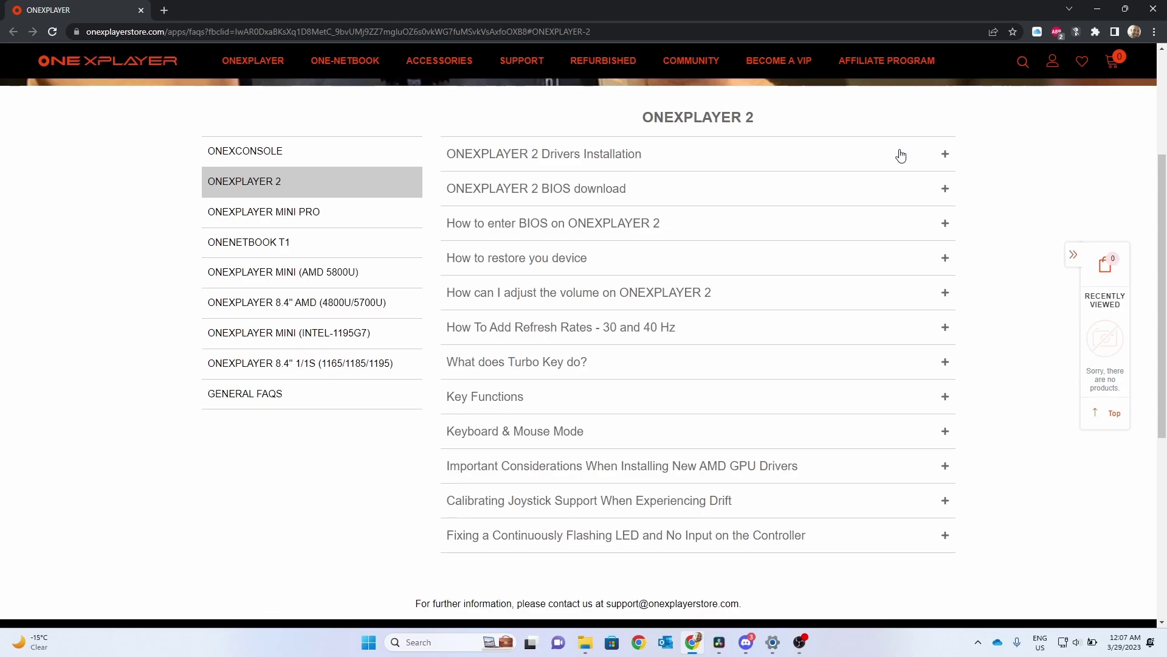
Read the ONEXPLAYER 2 FAQ answers on drivers installation, BIOS download, device restore and Turbo Key
left_click(946, 155)
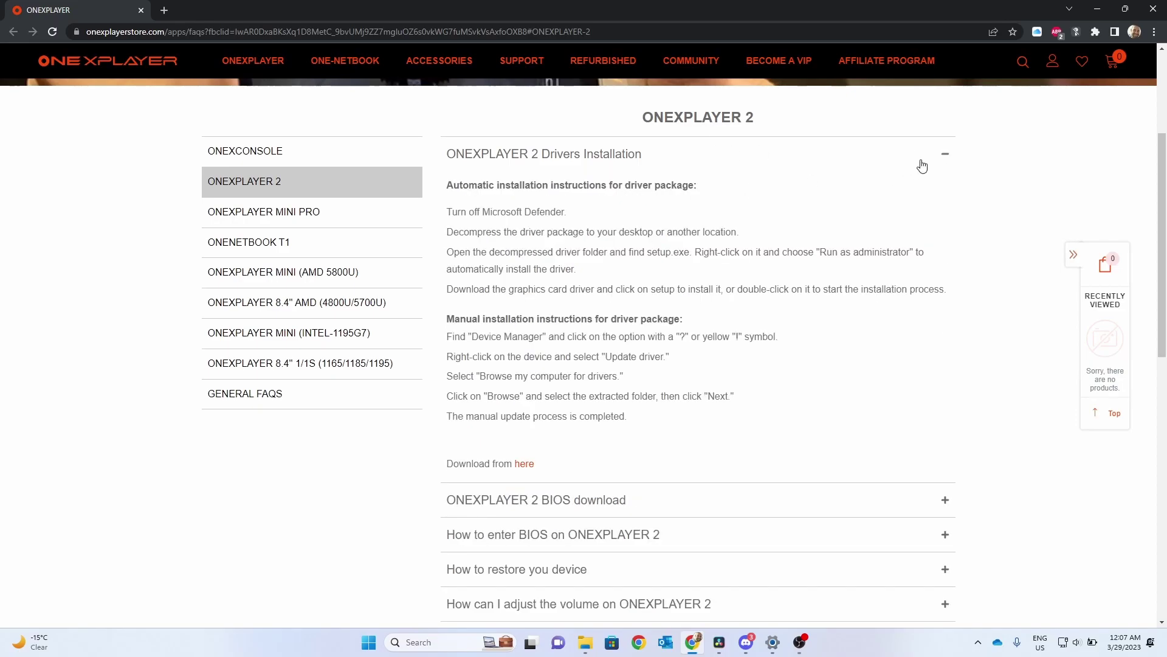
left_click(947, 159)
left_click(947, 191)
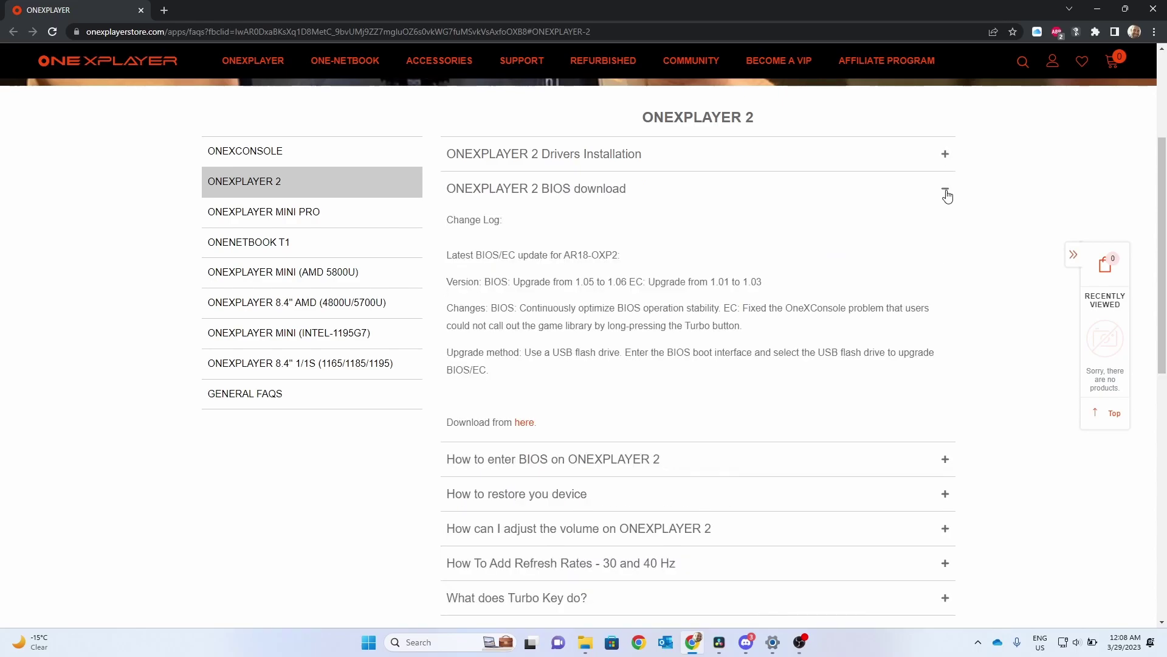
left_click(945, 192)
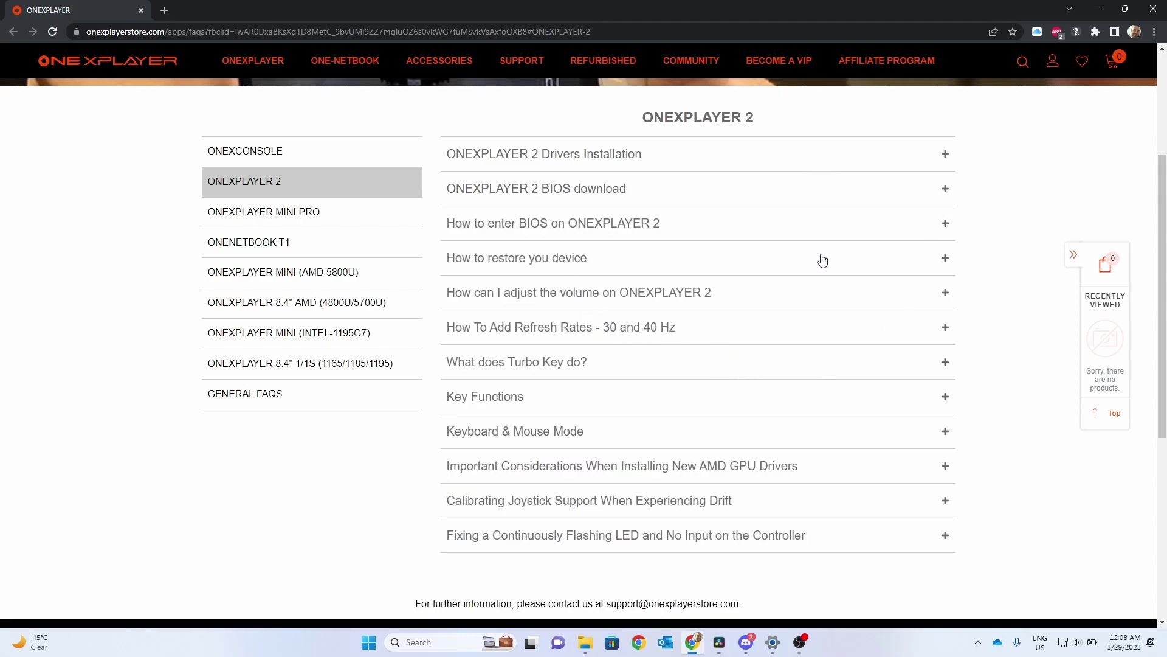
left_click(945, 263)
scroll(851, 383, "down", 7)
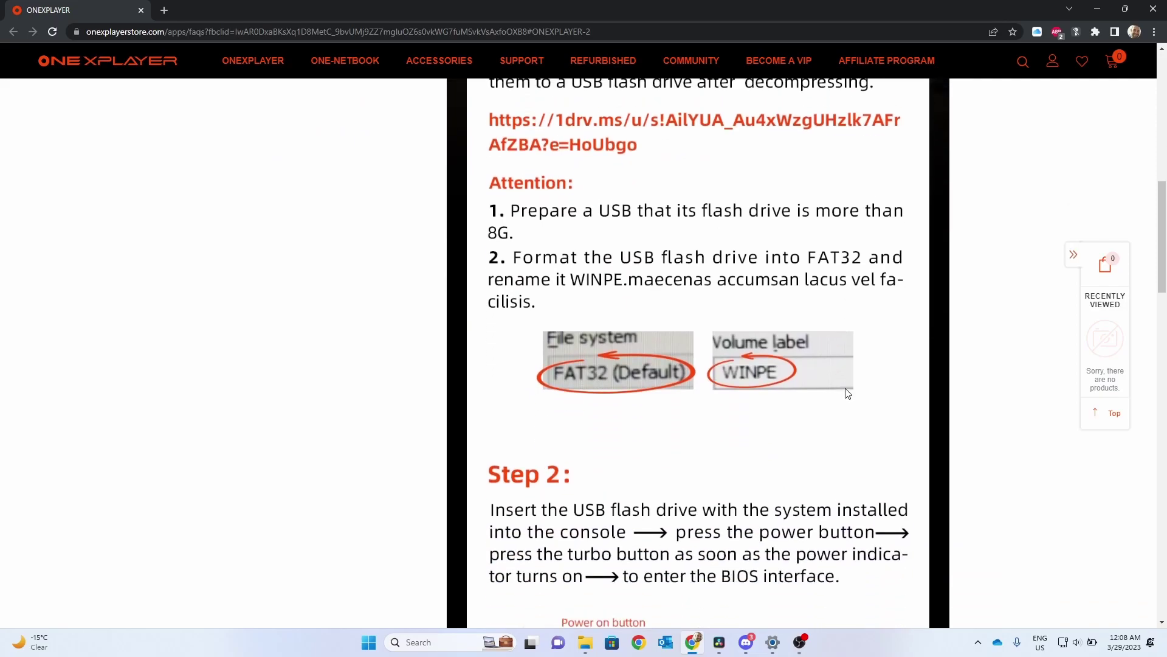
scroll(845, 388, "up", 6)
left_click(945, 198)
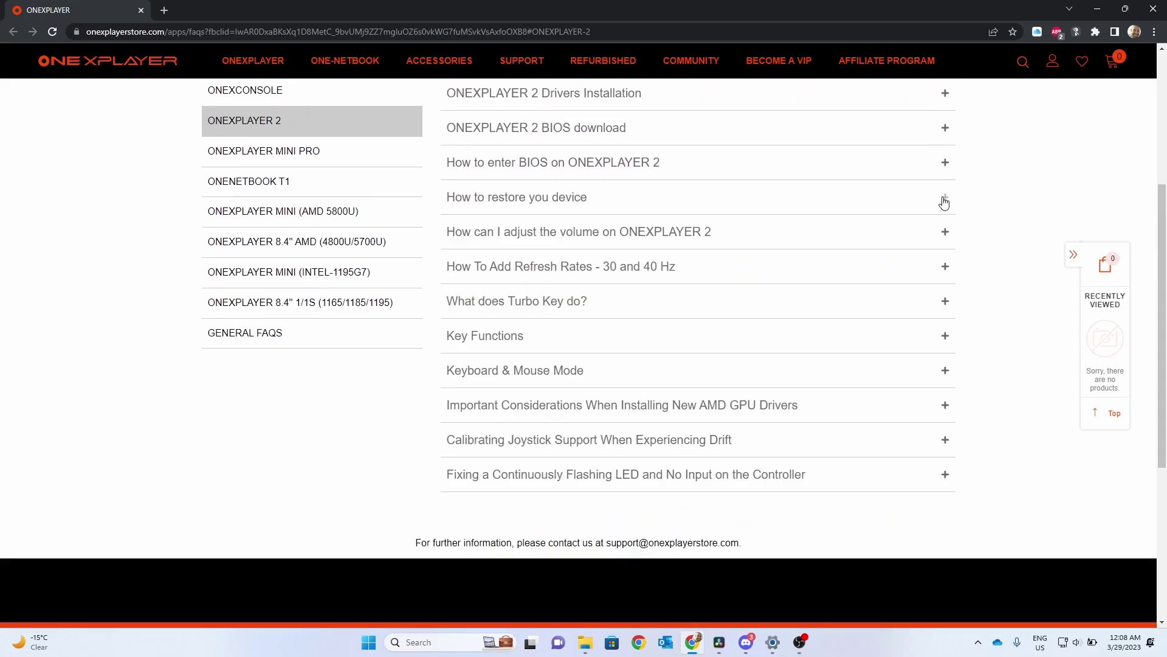
left_click(941, 303)
In the ONEXCONSOLE FAQ, check 'Features and FAQs of OneXConsole 0.5.6', then expand its download section
key("alt+Left")
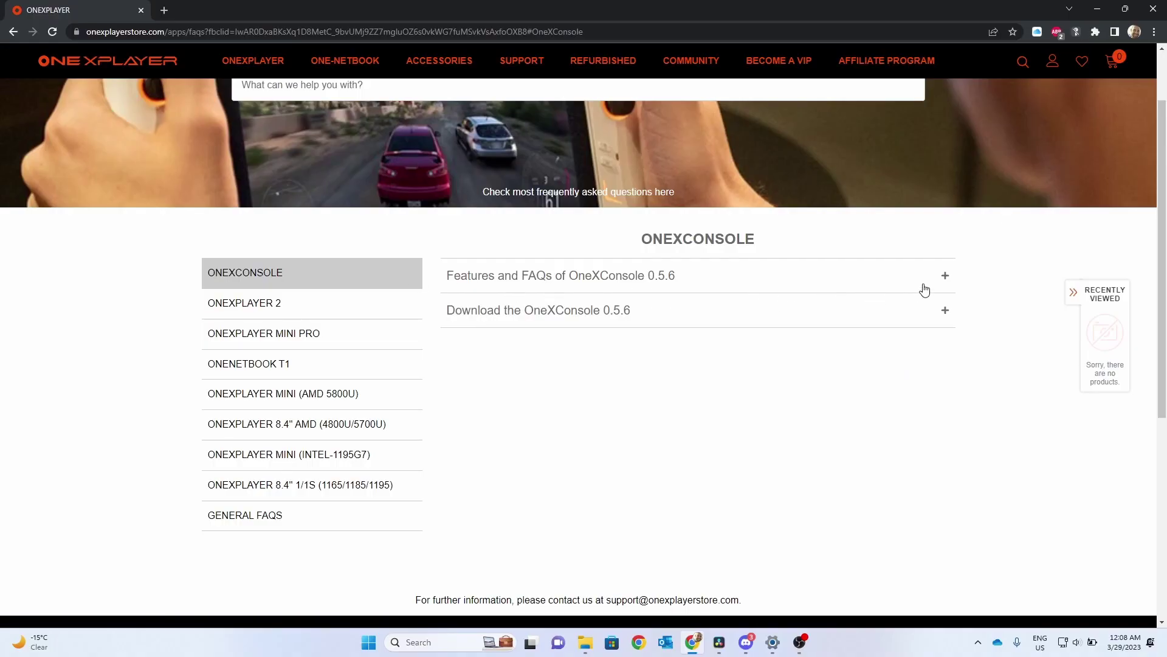
left_click(942, 281)
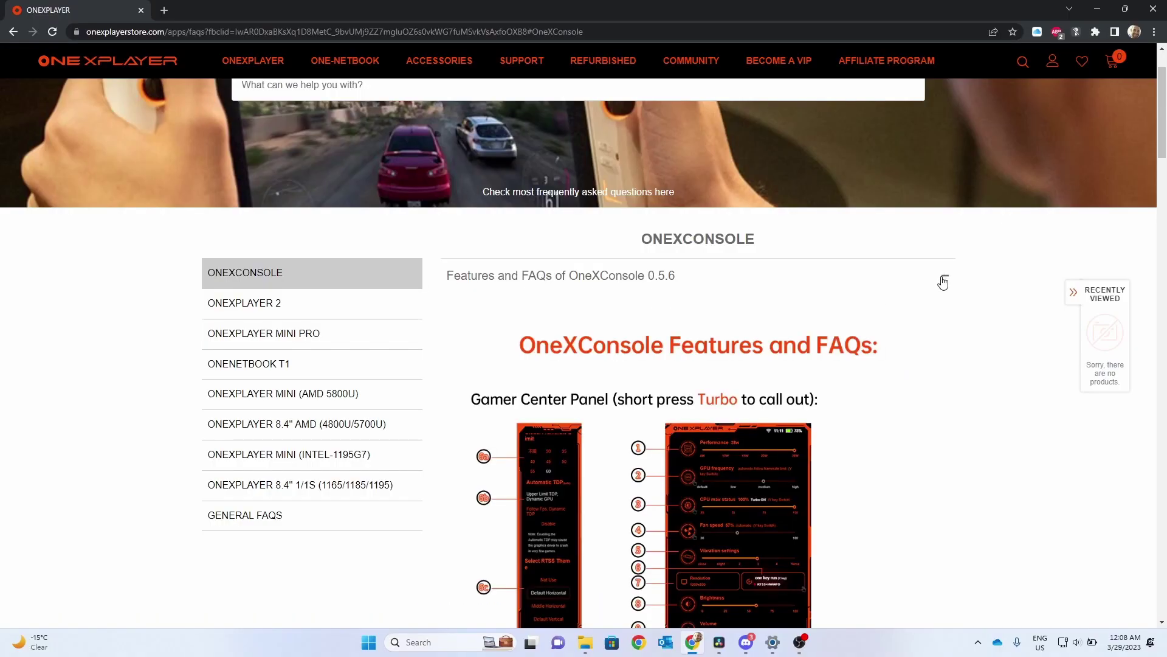
scroll(943, 282, "down", 1)
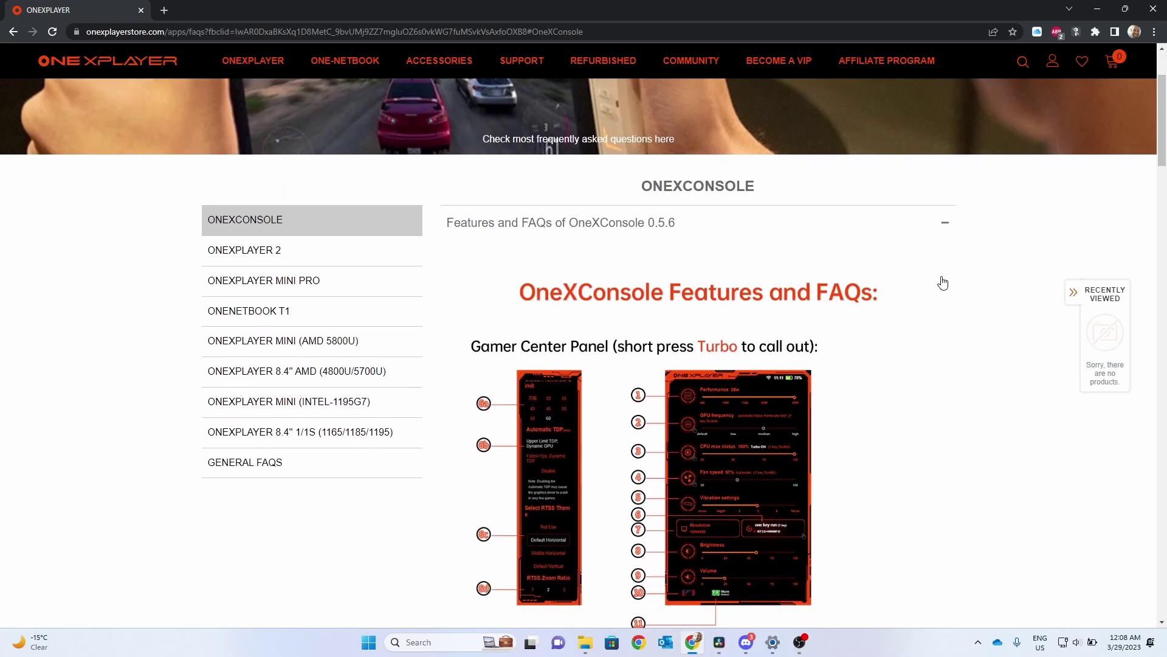
left_click(945, 217)
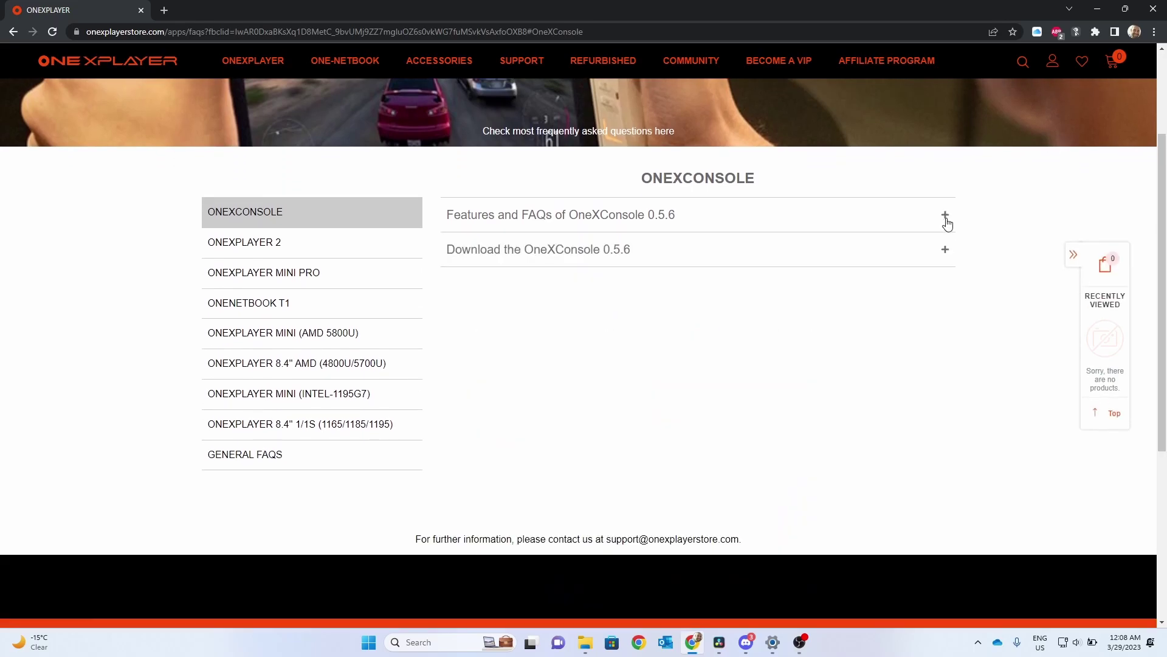
left_click(944, 253)
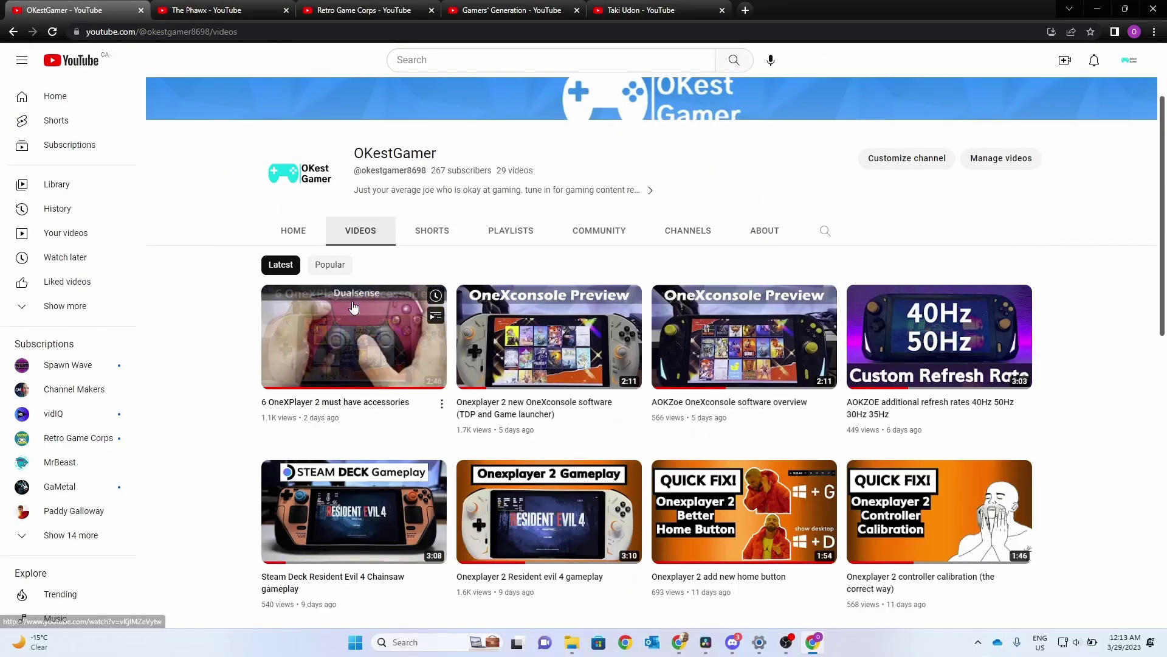
Scroll through OKestGamer's Onexplayer 2 uploads, then return to the channel's VIDEOS list
scroll(499, 217, "up", 2)
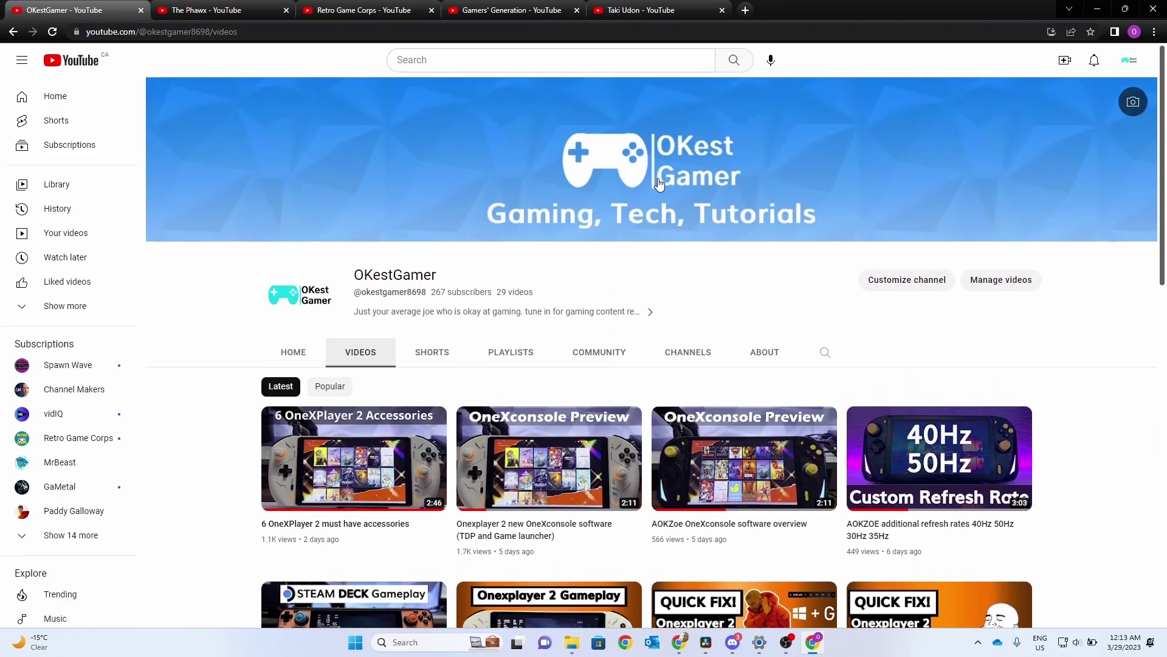
scroll(706, 227, "down", 2)
scroll(478, 327, "down", 1)
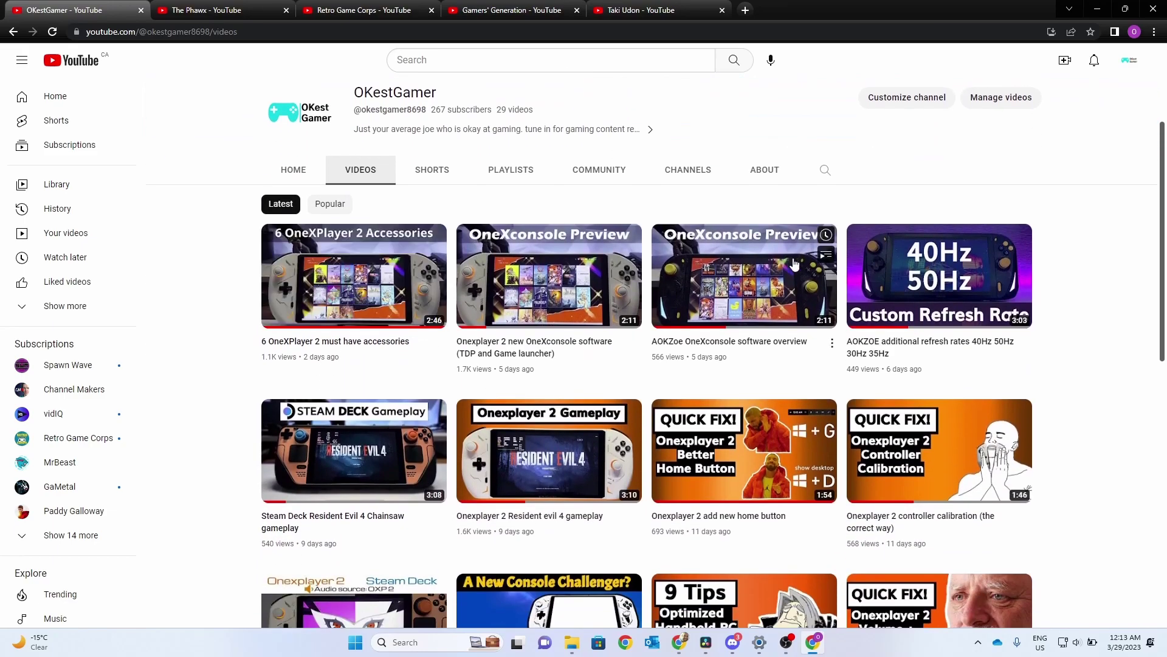
scroll(980, 358, "down", 4)
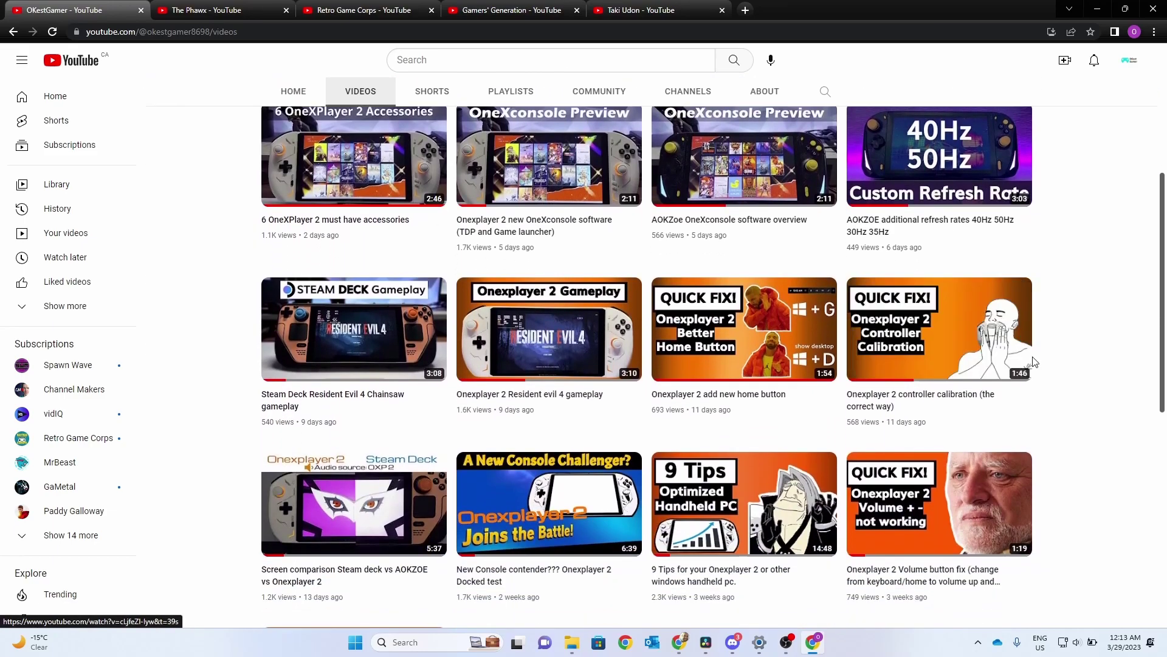
scroll(1051, 354, "down", 1)
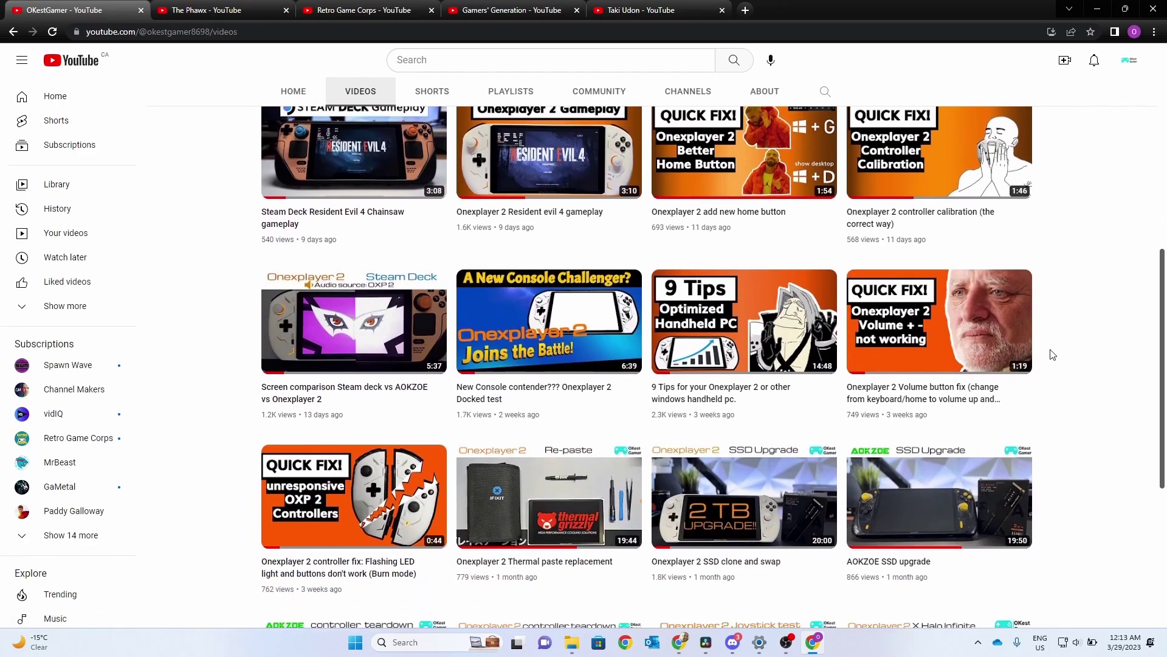
scroll(1070, 329, "up", 8)
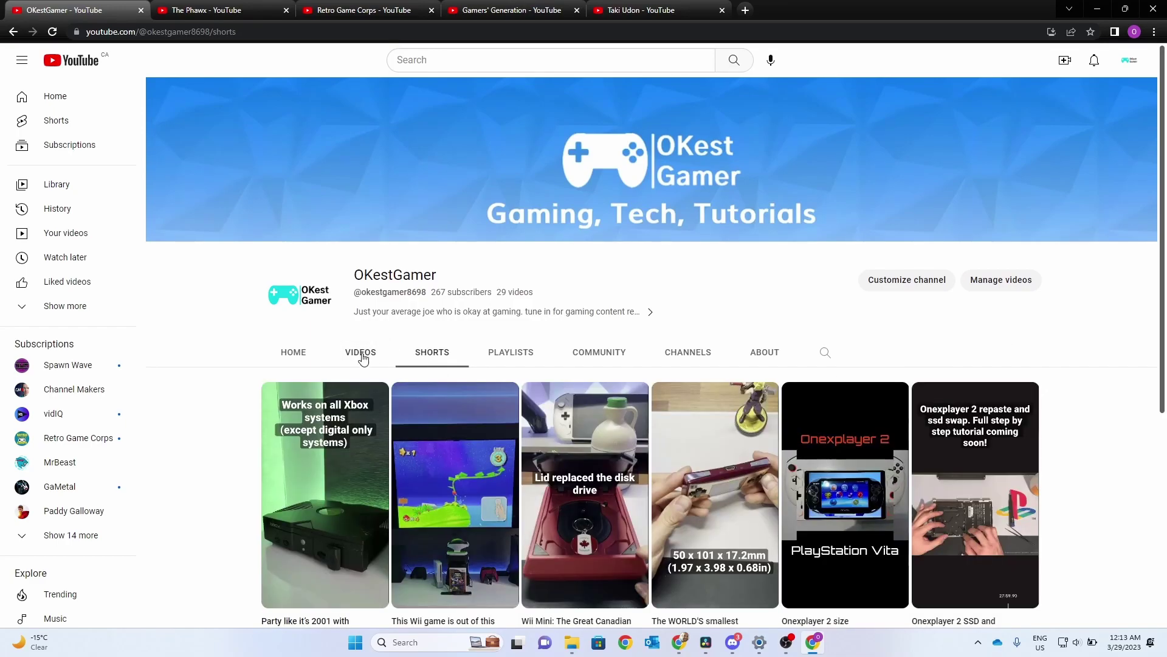
left_click(361, 352)
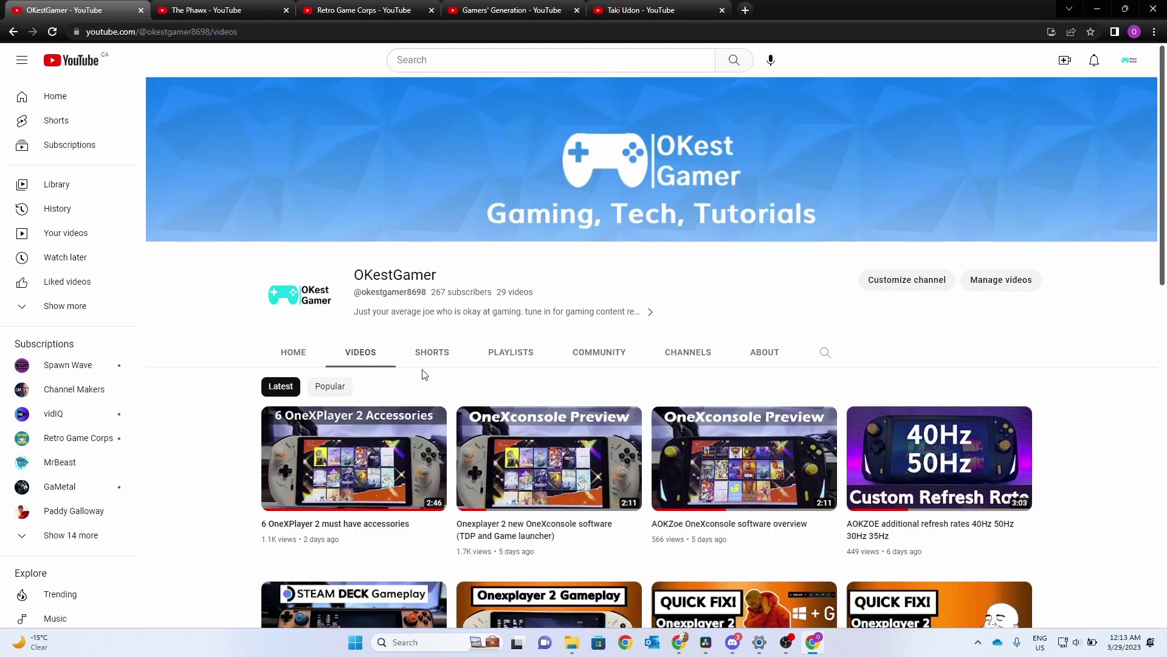
Switch to The Phawx channel tab and scroll through its videos
left_click(220, 13)
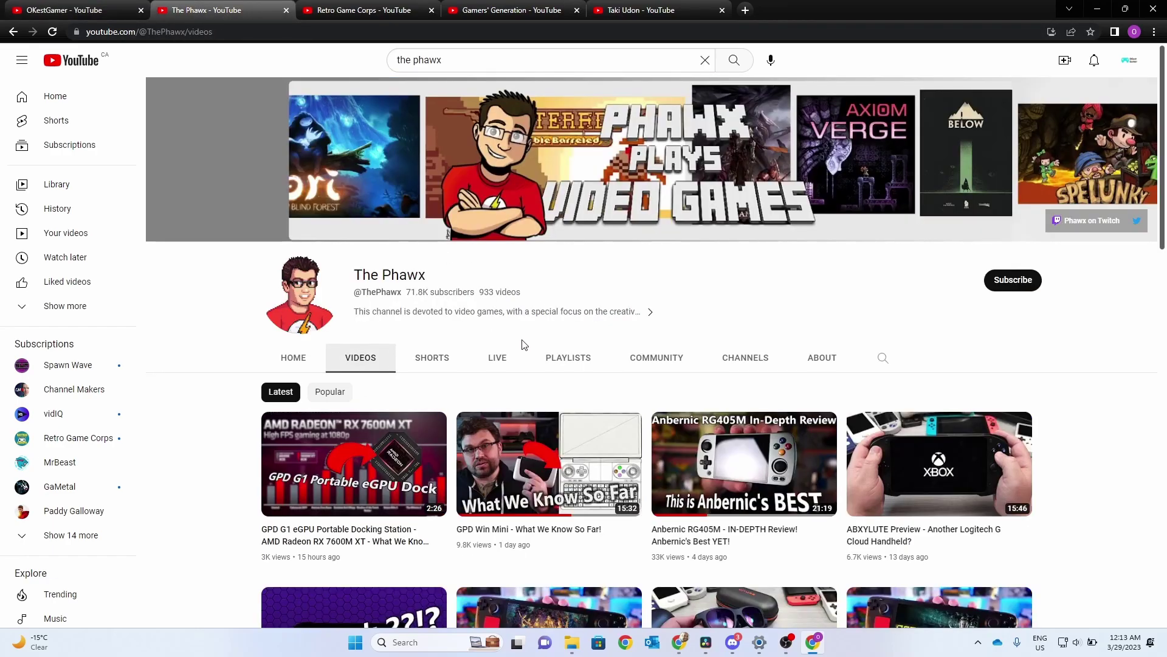
scroll(532, 345, "down", 2)
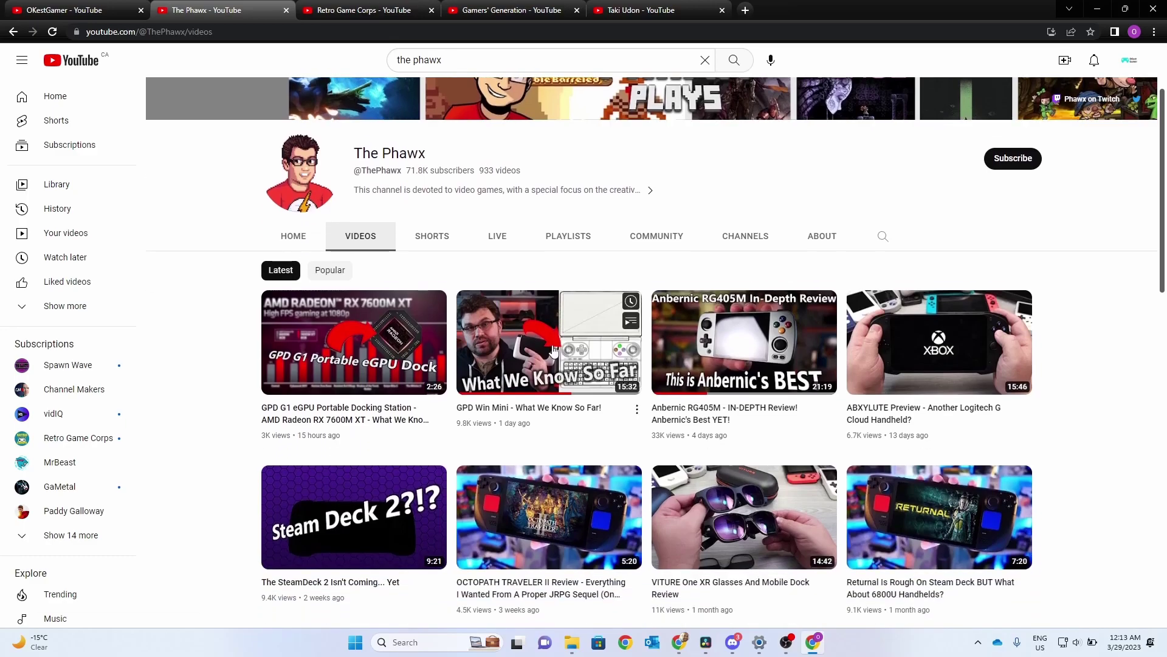
scroll(553, 347, "down", 1)
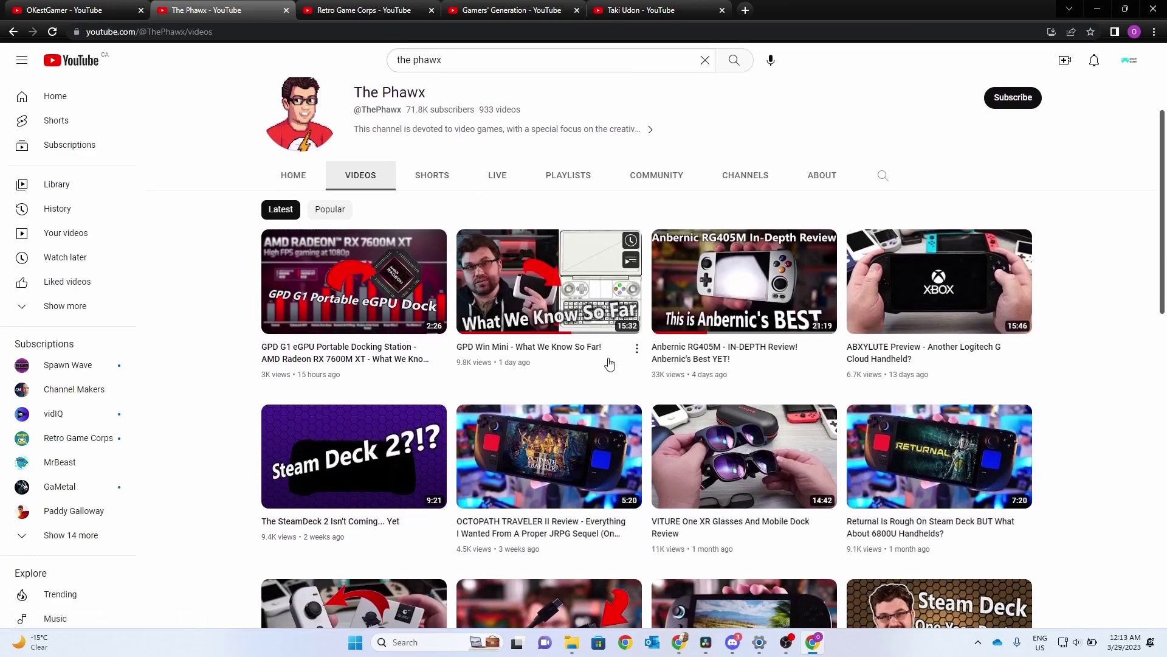
scroll(610, 365, "down", 5)
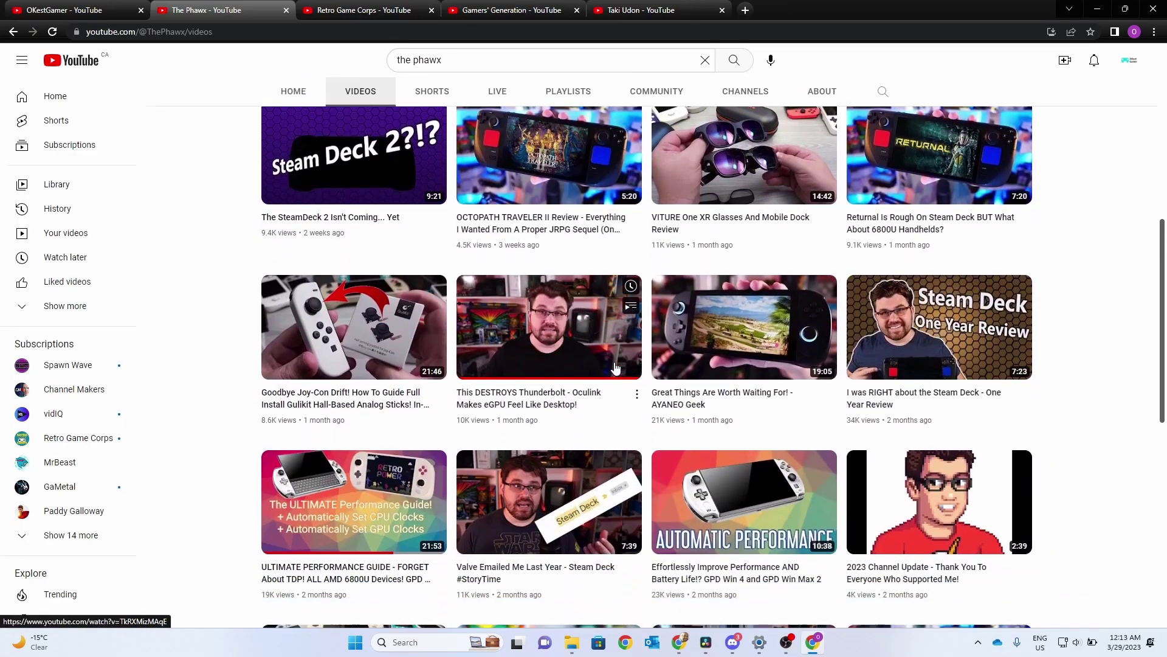
scroll(617, 366, "down", 3)
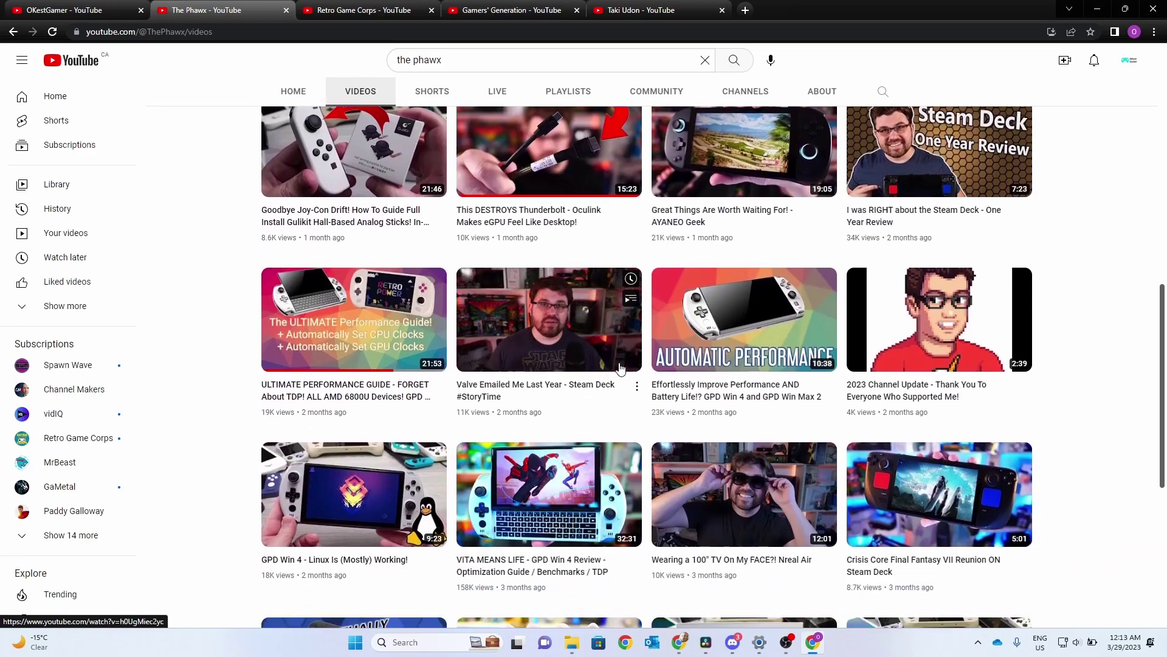
scroll(620, 367, "down", 4)
scroll(620, 368, "up", 5)
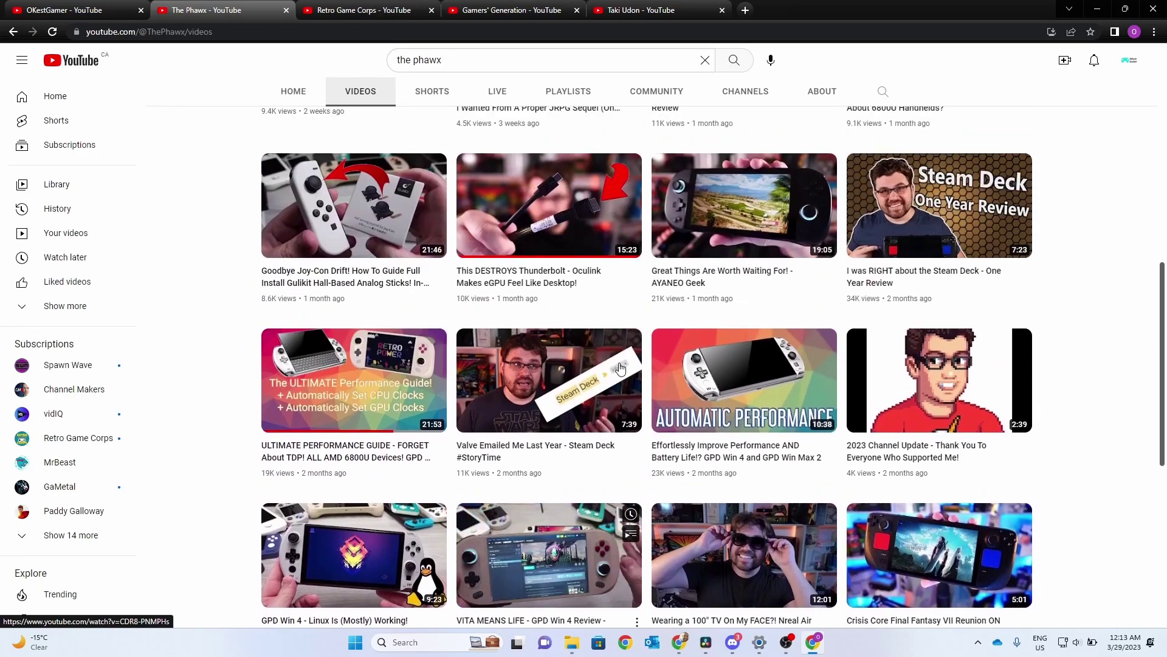
scroll(620, 368, "up", 10)
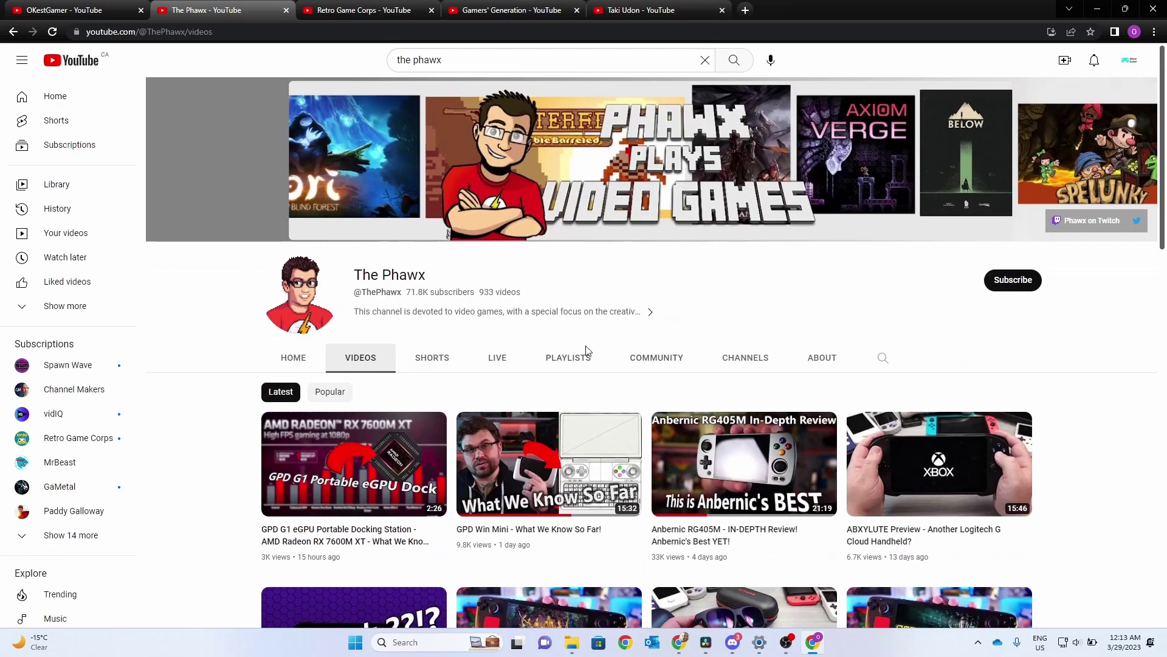
Switch to the Retro Game Corps channel tab and scroll through its videos
left_click(353, 16)
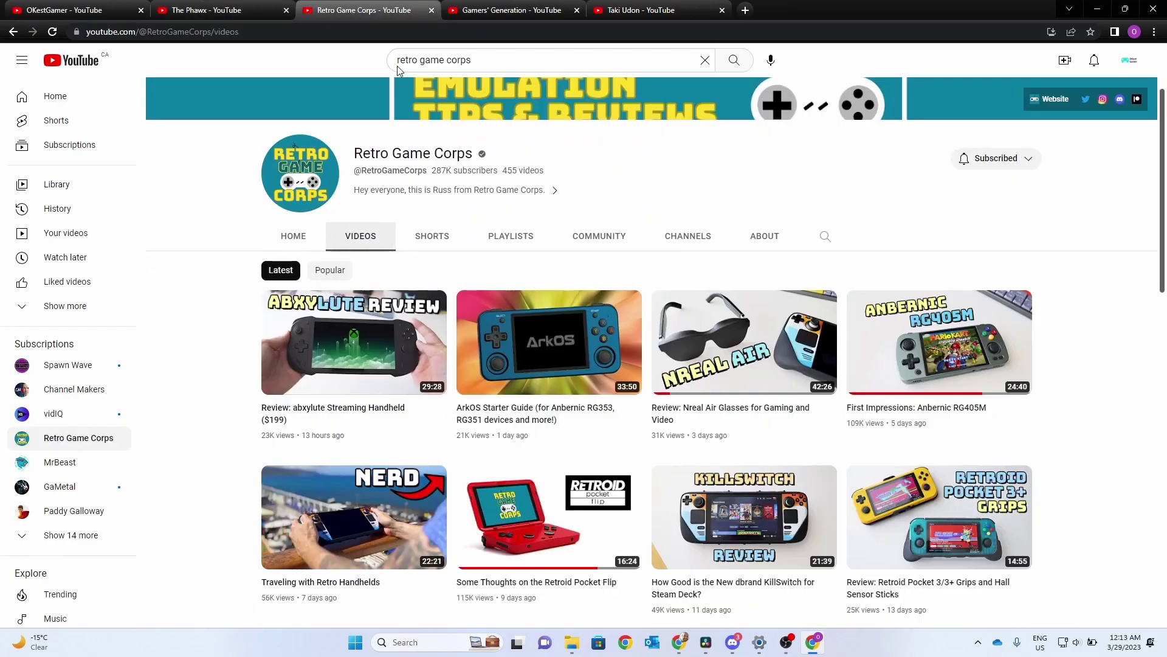
scroll(486, 382, "down", 6)
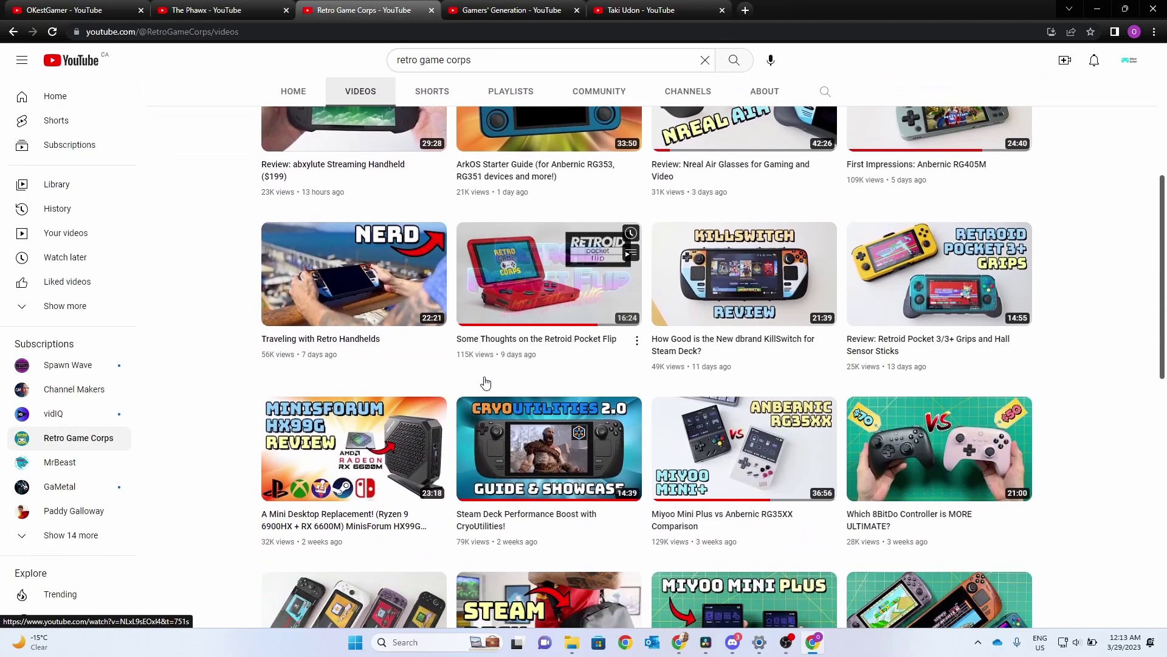
scroll(486, 381, "down", 4)
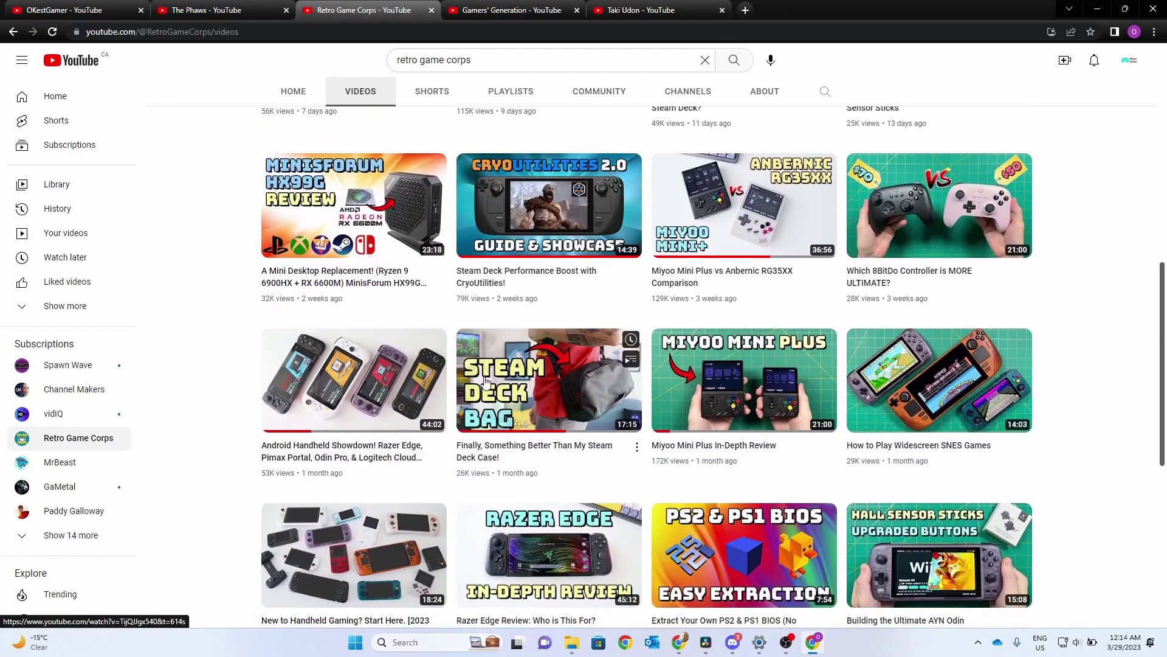
scroll(485, 382, "down", 4)
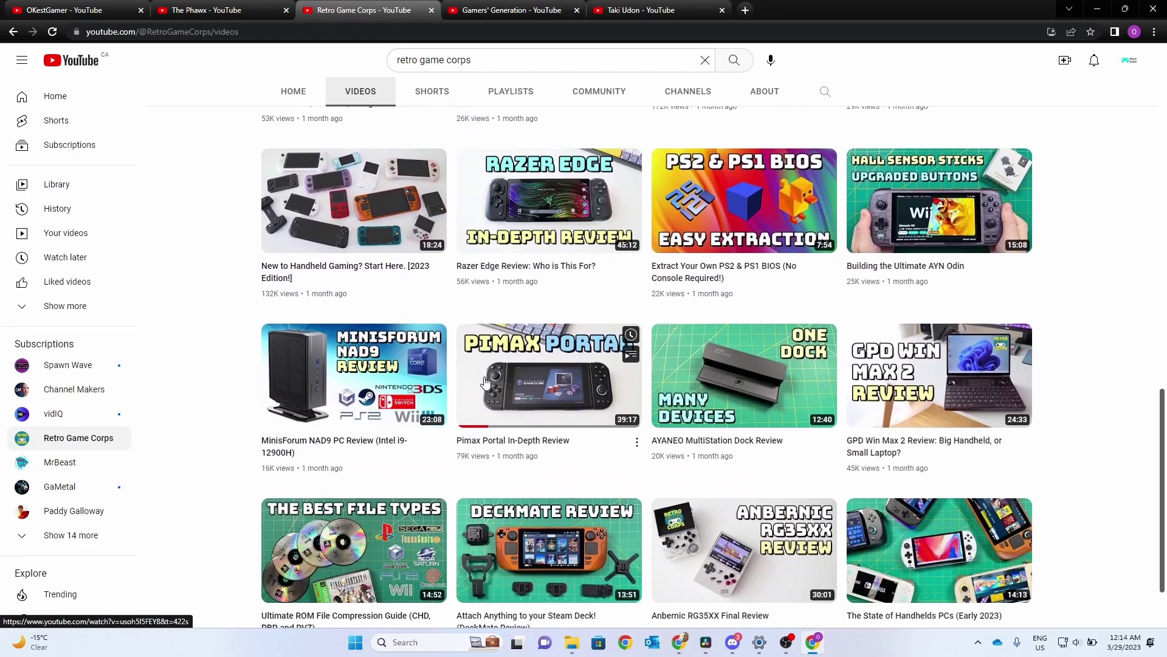
scroll(485, 382, "down", 1)
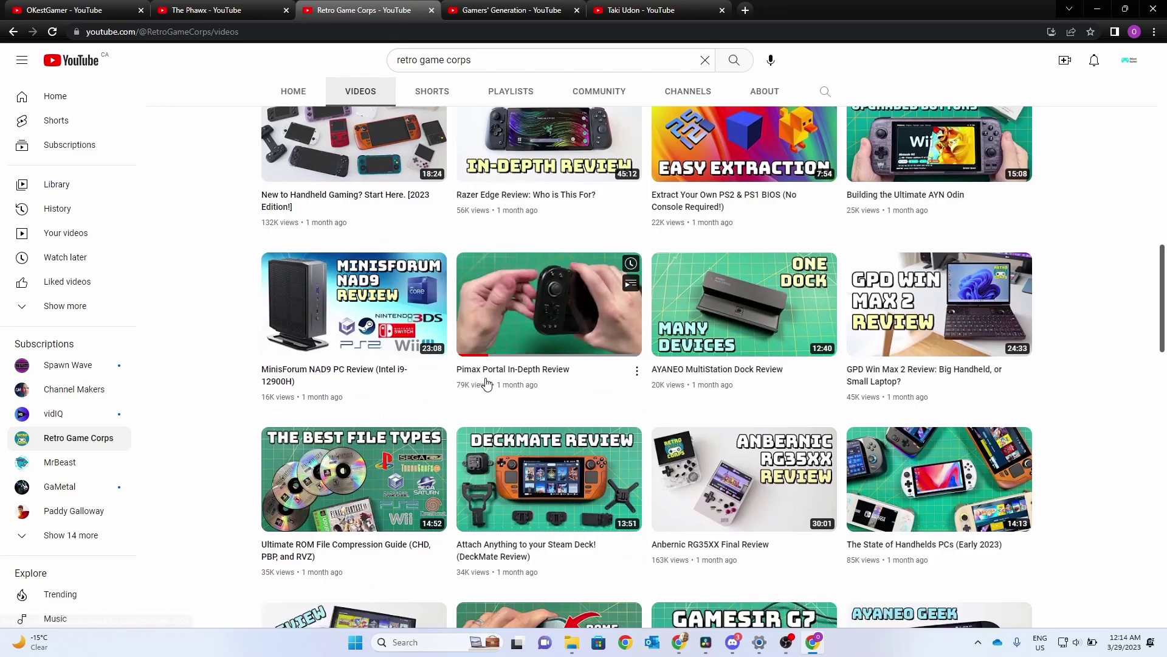
scroll(490, 394, "down", 1)
scroll(490, 394, "up", 12)
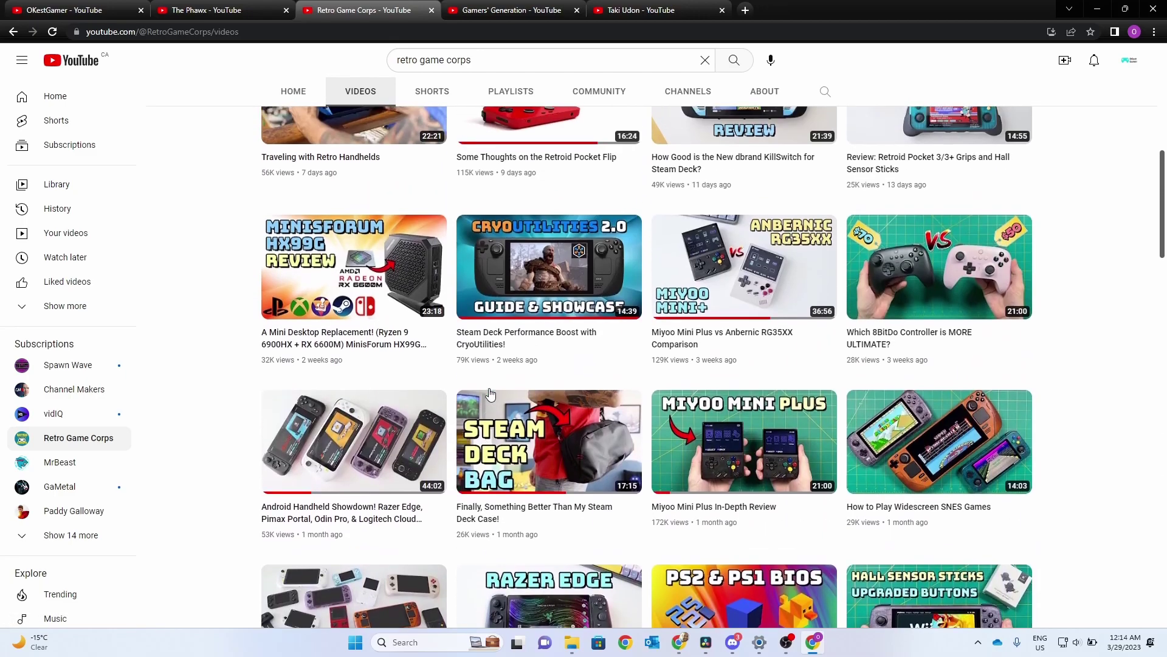
scroll(490, 394, "up", 6)
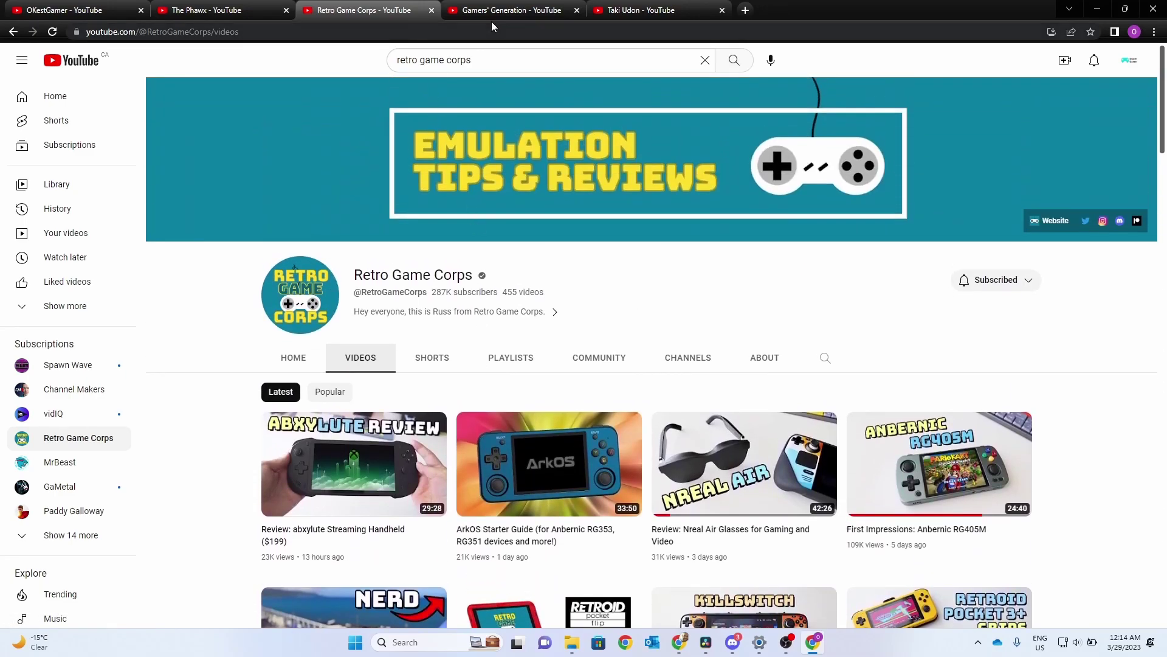
Switch to the Gamers' Generation channel tab and scroll through its videos
left_click(500, 12)
scroll(575, 386, "down", 3)
scroll(575, 387, "down", 2)
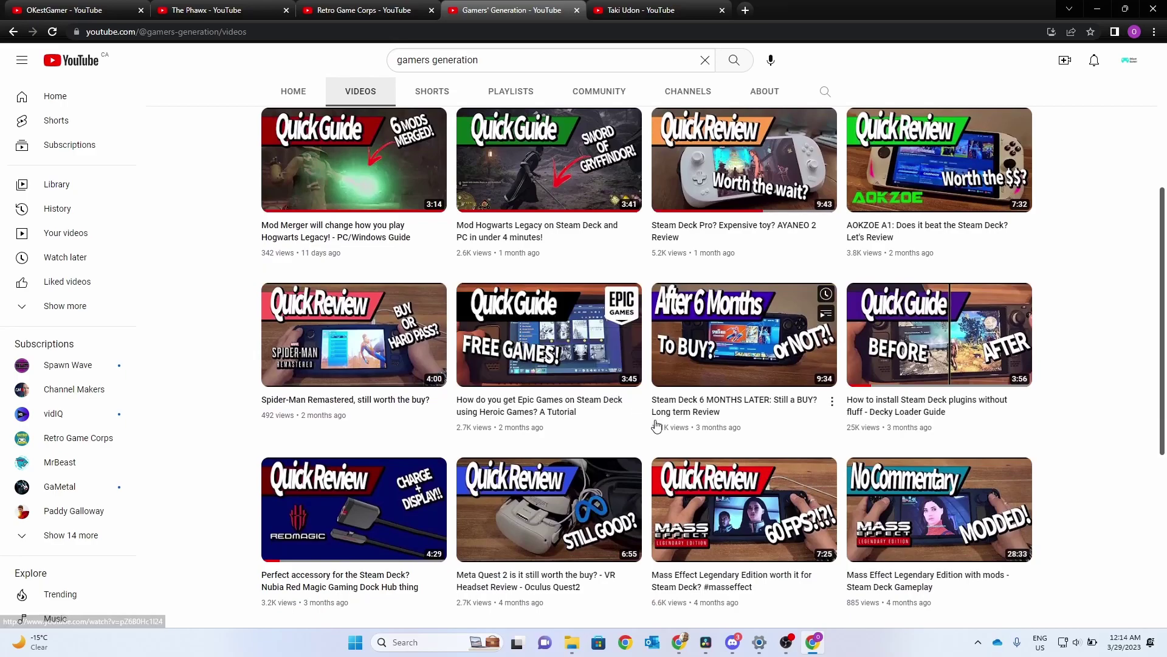
scroll(632, 420, "up", 5)
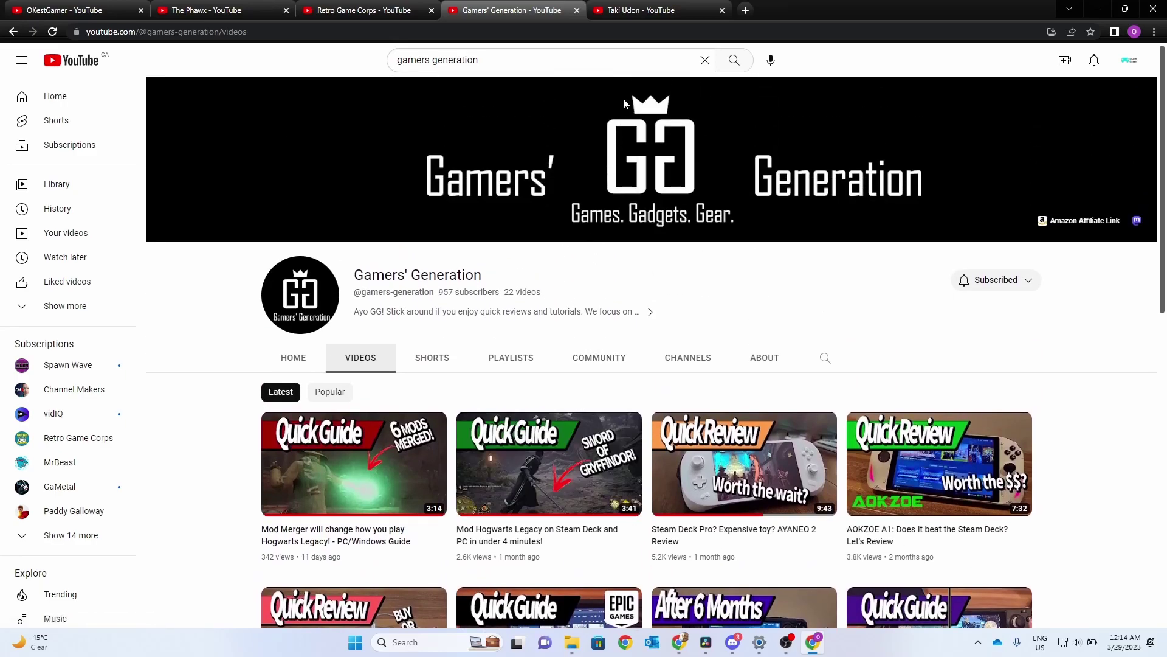
Switch to the Taki Udon channel tab and scroll through its videos
left_click(654, 17)
scroll(653, 430, "down", 4)
scroll(654, 450, "down", 6)
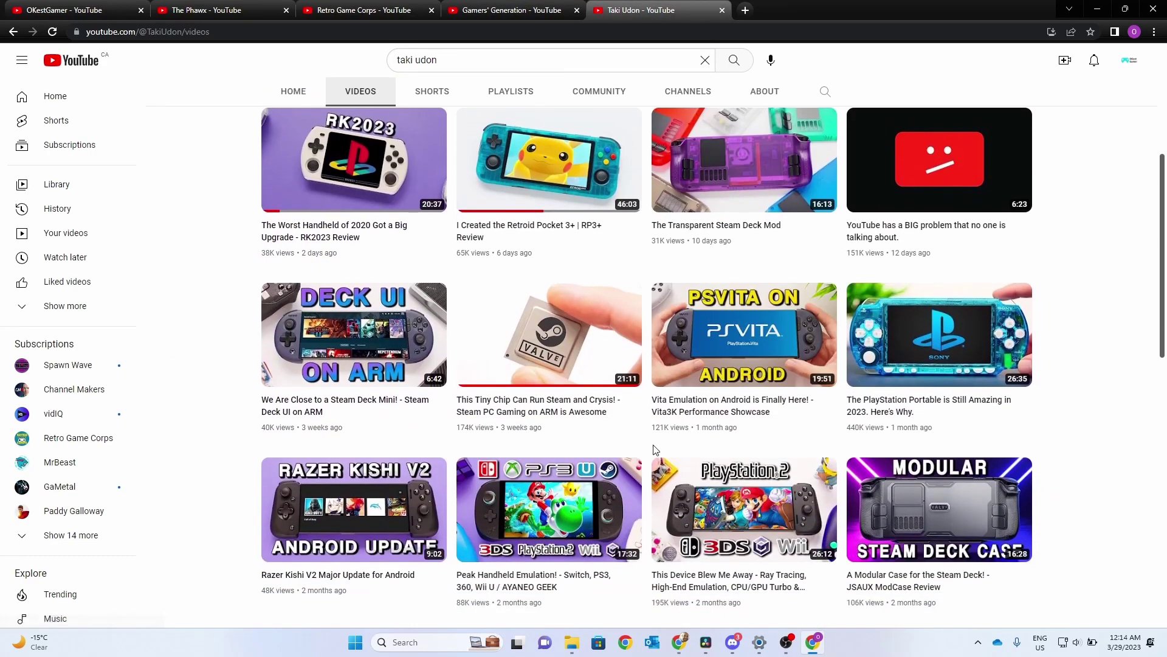
scroll(654, 449, "down", 5)
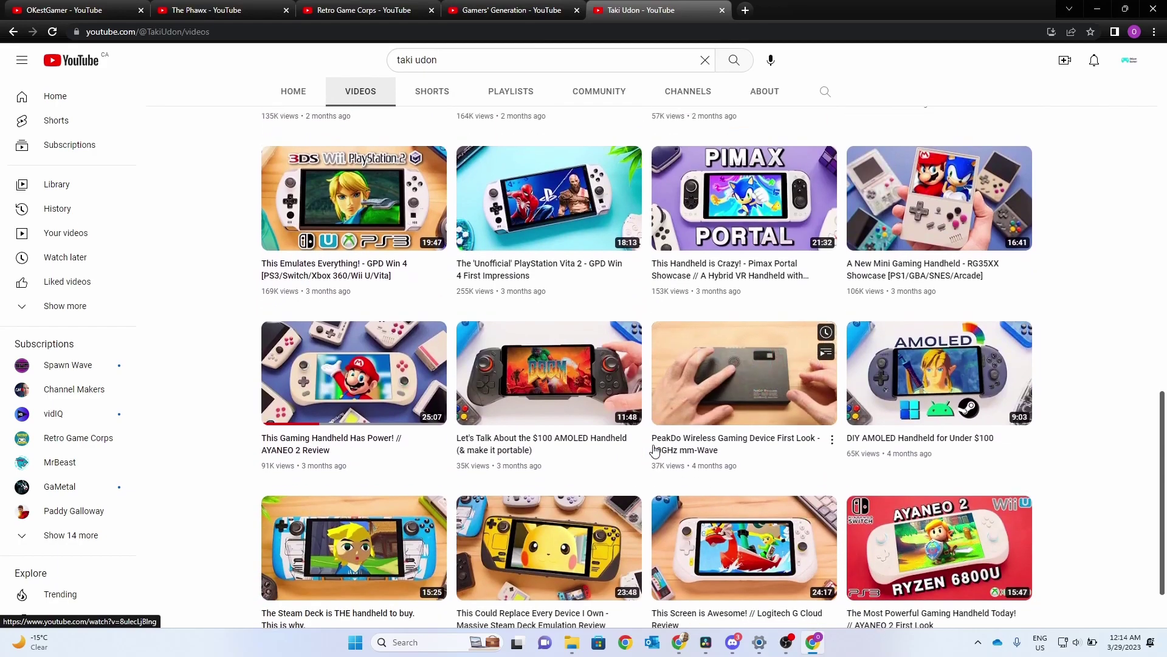
scroll(655, 450, "up", 15)
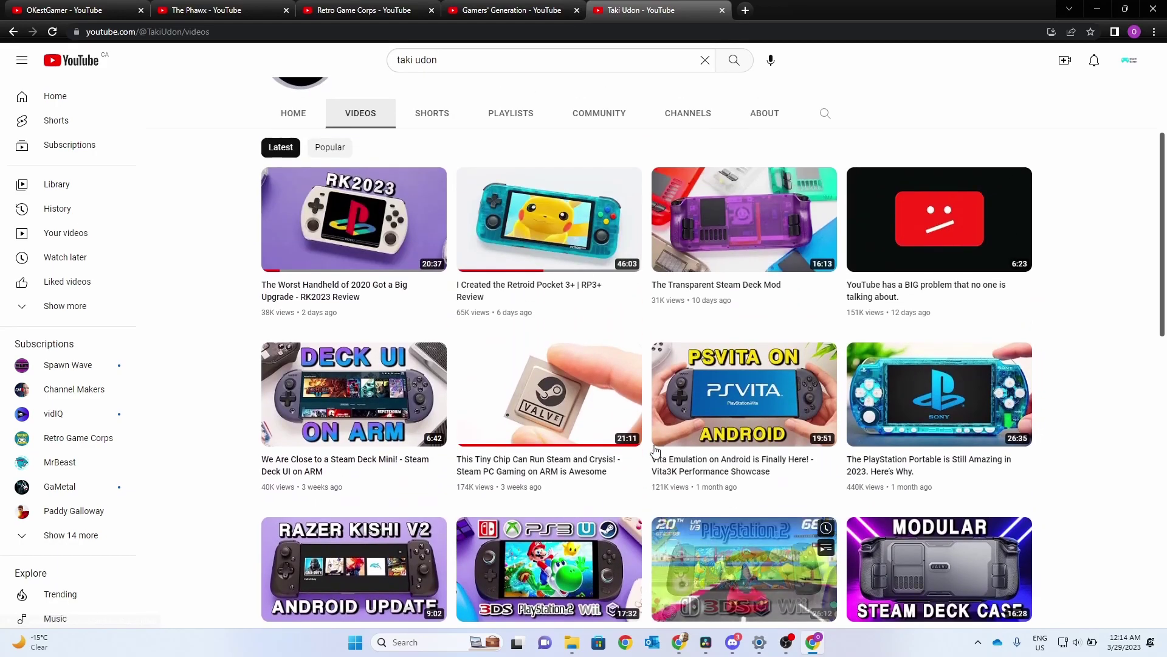
scroll(655, 450, "up", 4)
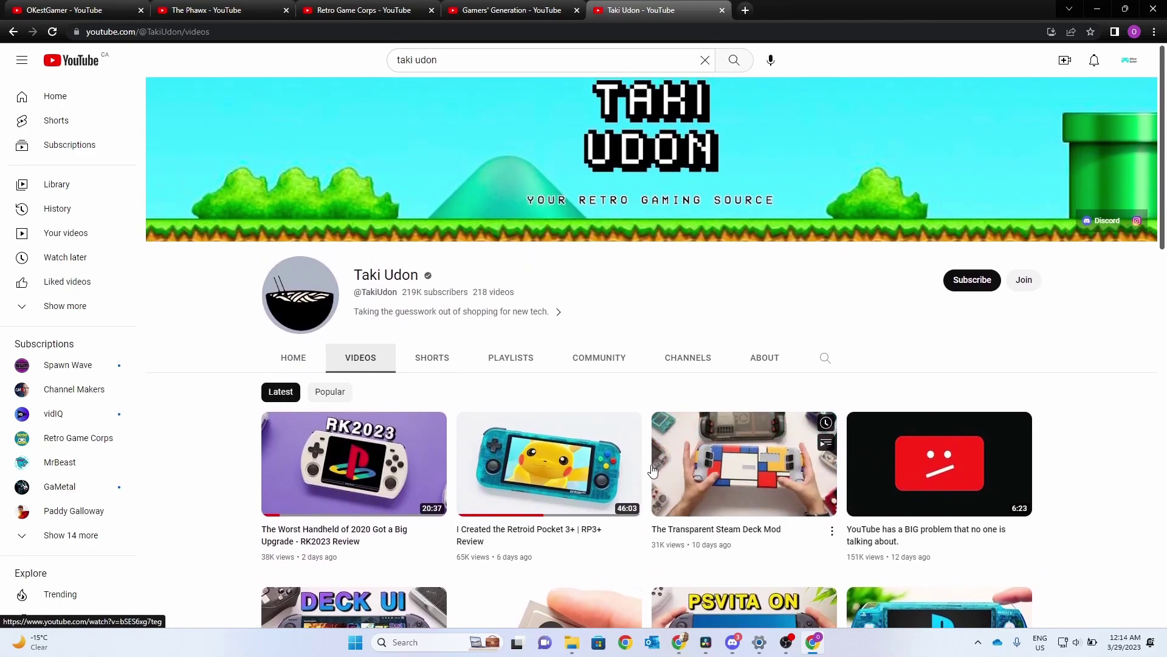
left_click(80, 10)
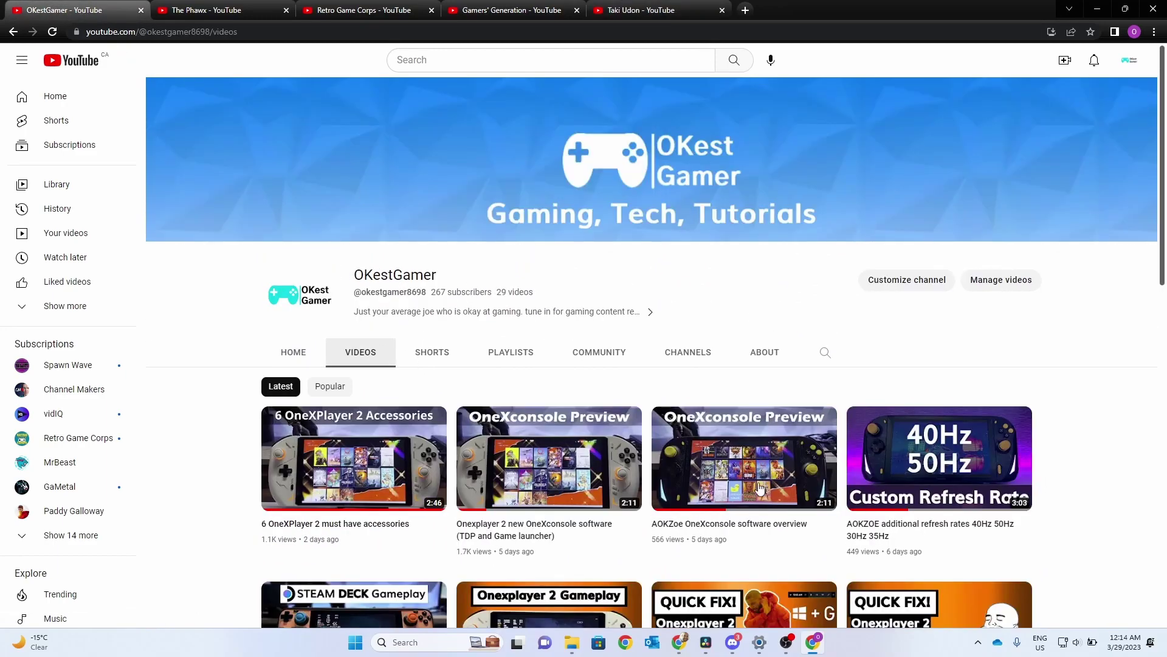